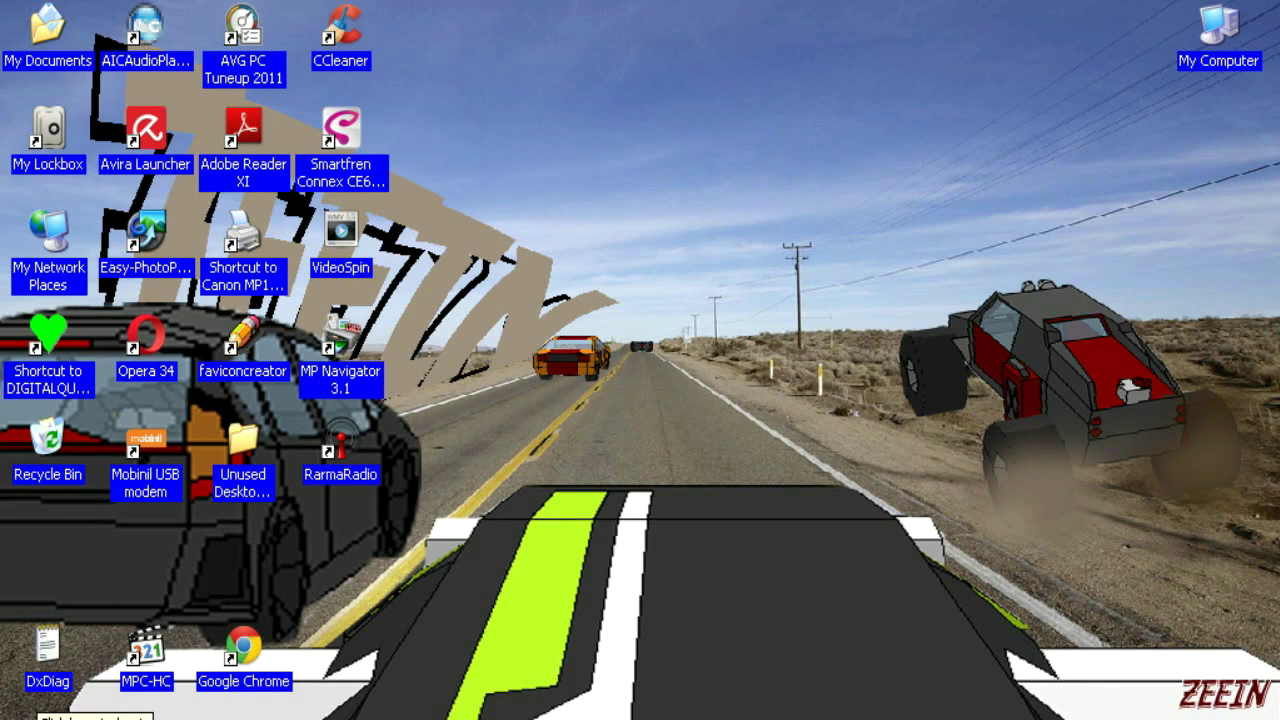
# Launch SketchUp 2014 from the Windows XP Start menu and move its Welcome window higher
pyautogui.click(40, 712)
pyautogui.click(110, 665)
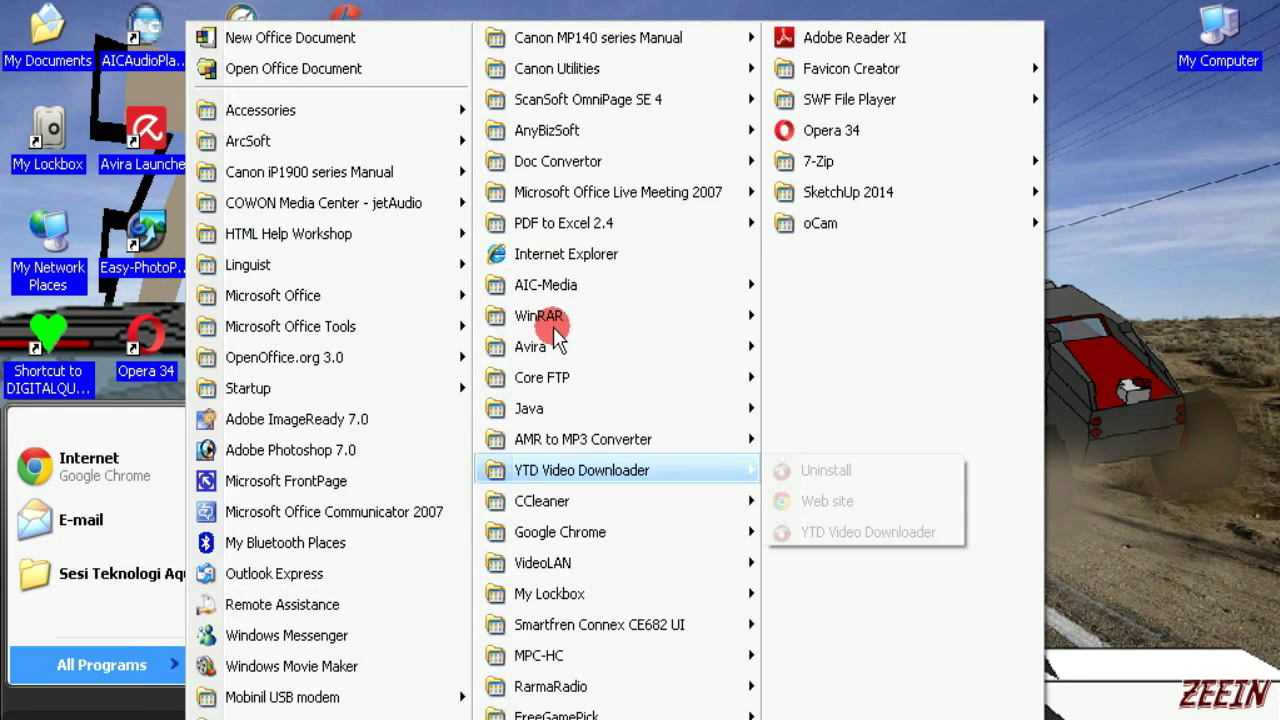
pyautogui.moveTo(848, 192)
pyautogui.click(1093, 218)
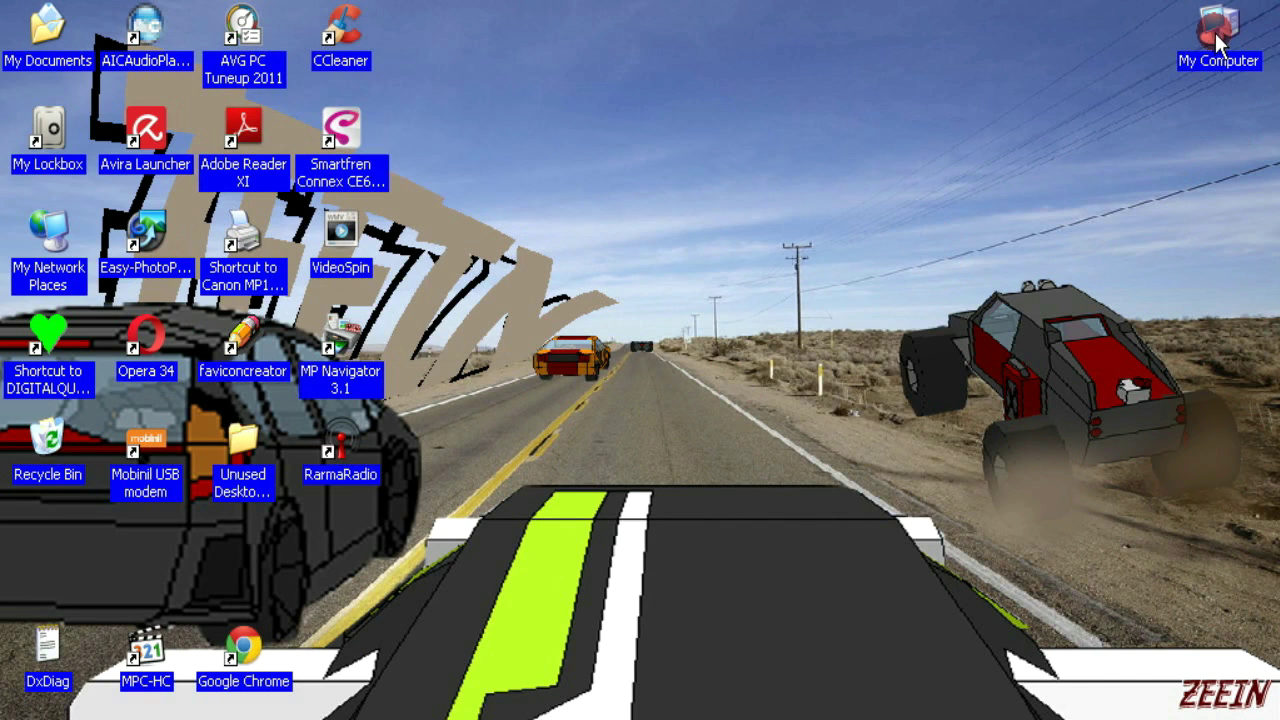
pyautogui.moveTo(1218, 41); pyautogui.dragTo(1212, 48)
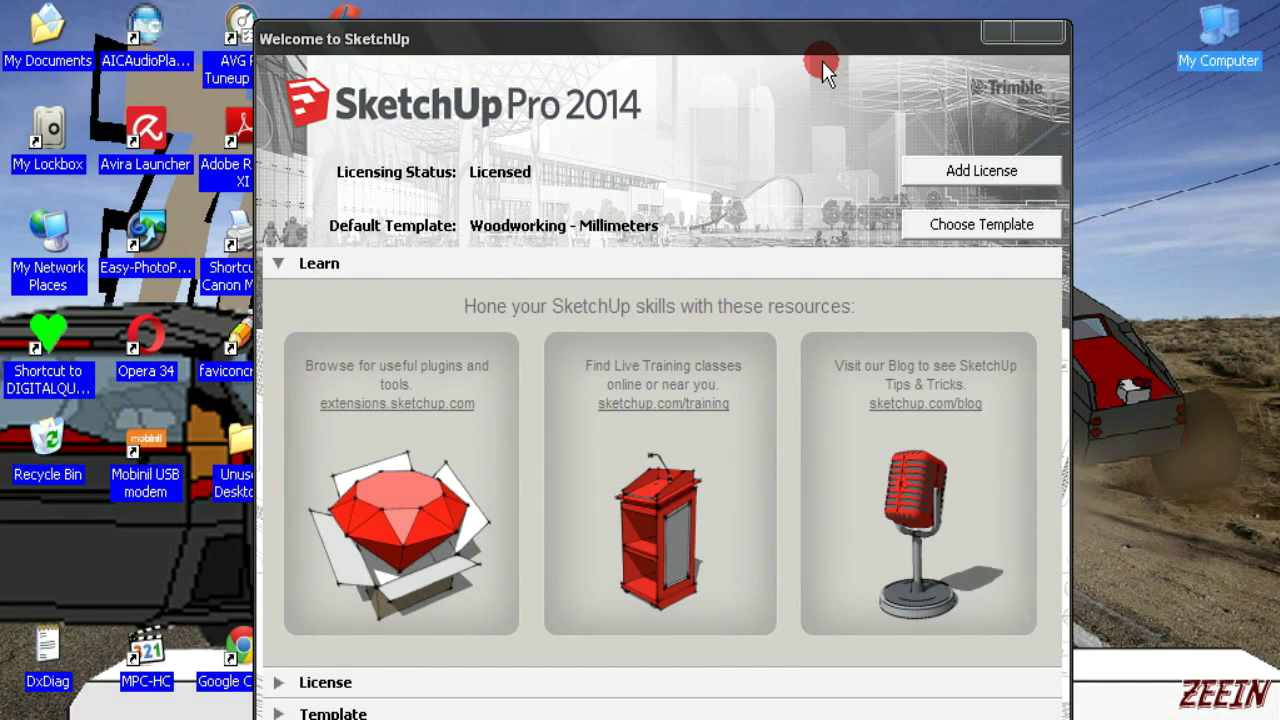
pyautogui.moveTo(822, 62); pyautogui.dragTo(828, 5)
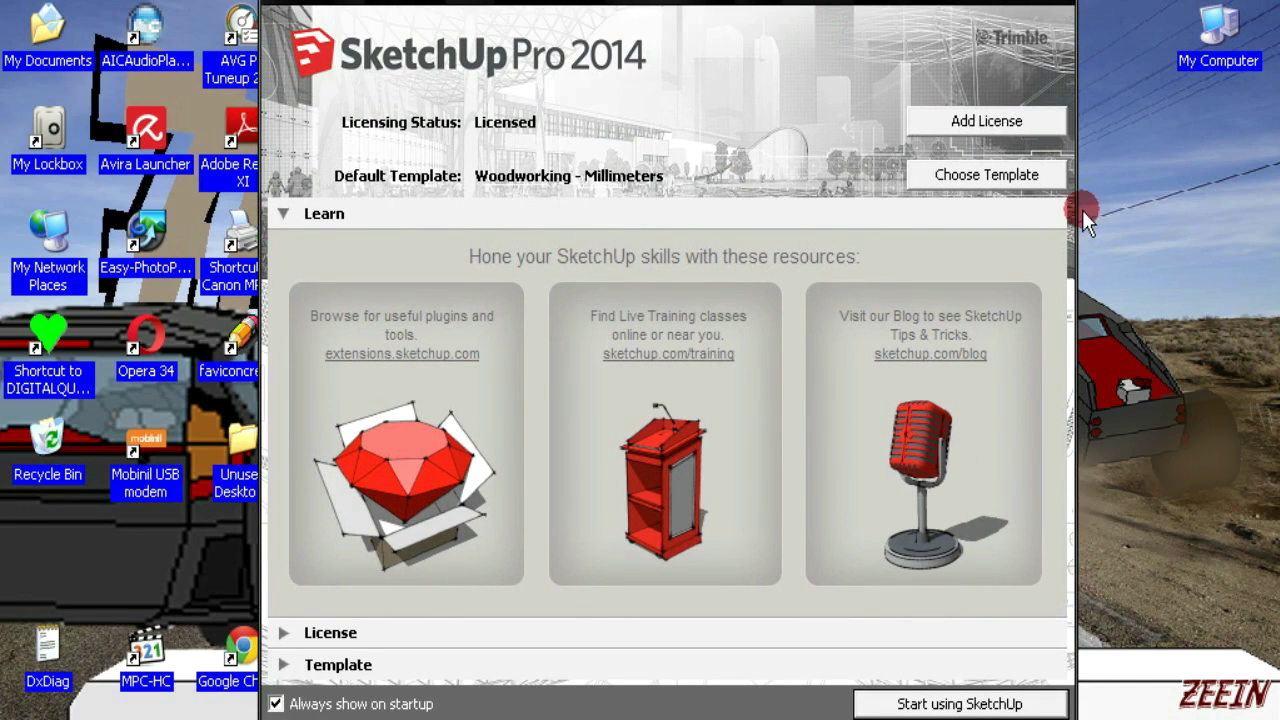
# Expand the template list, scroll to Woodworking - Millimeters, and start a new model with it
pyautogui.click(952, 170)
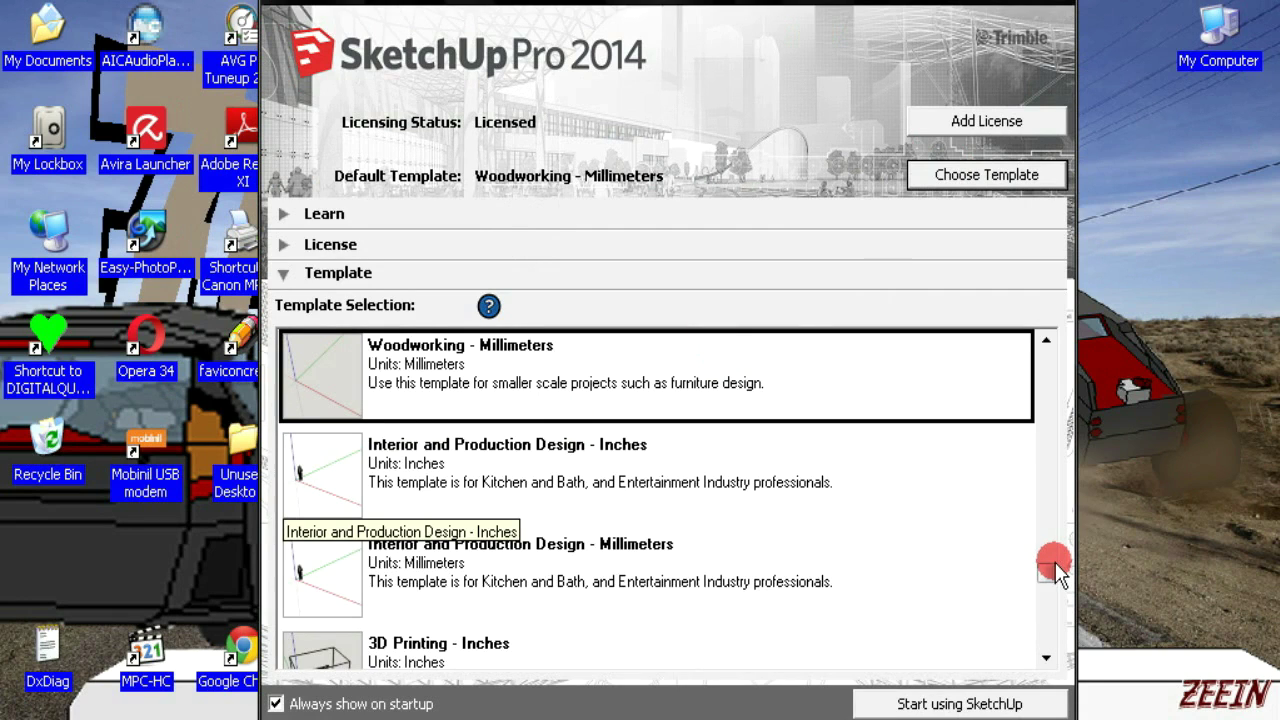
pyautogui.moveTo(1046, 569); pyautogui.dragTo(1046, 526)
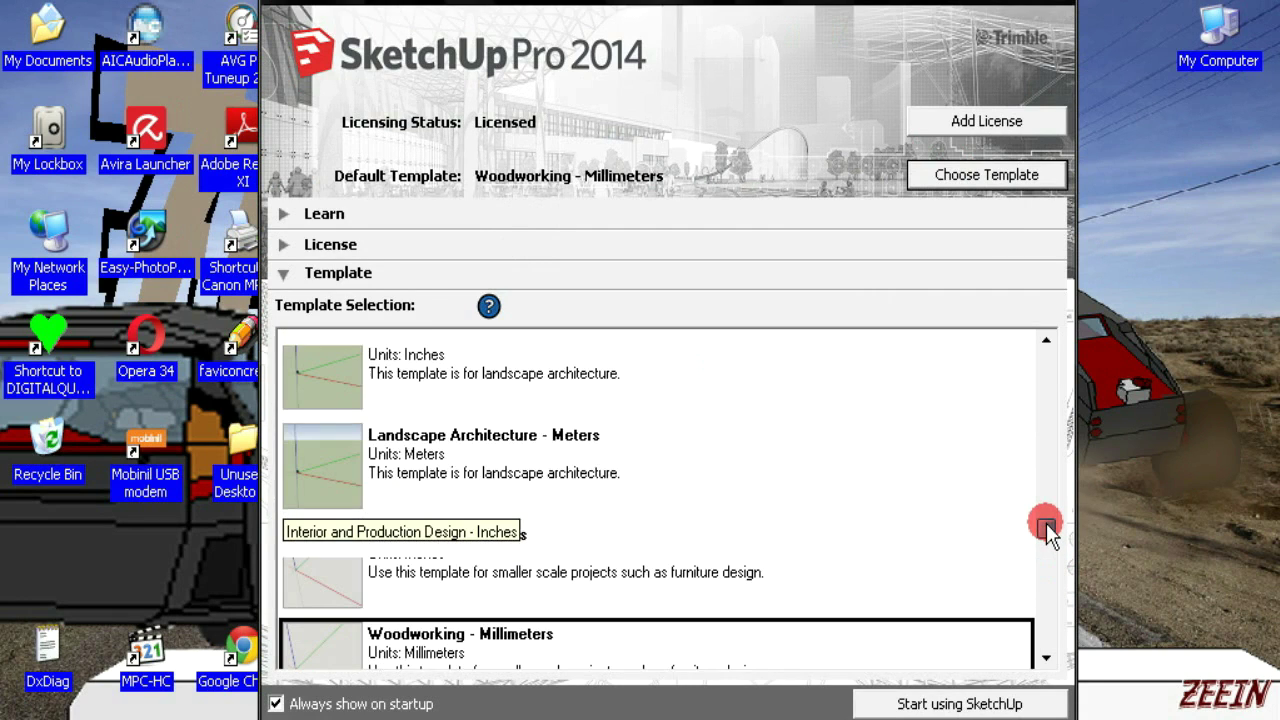
pyautogui.scroll(-1, 1046, 528)
pyautogui.scroll(-1, 1046, 528)
pyautogui.scroll(-1, 1046, 528)
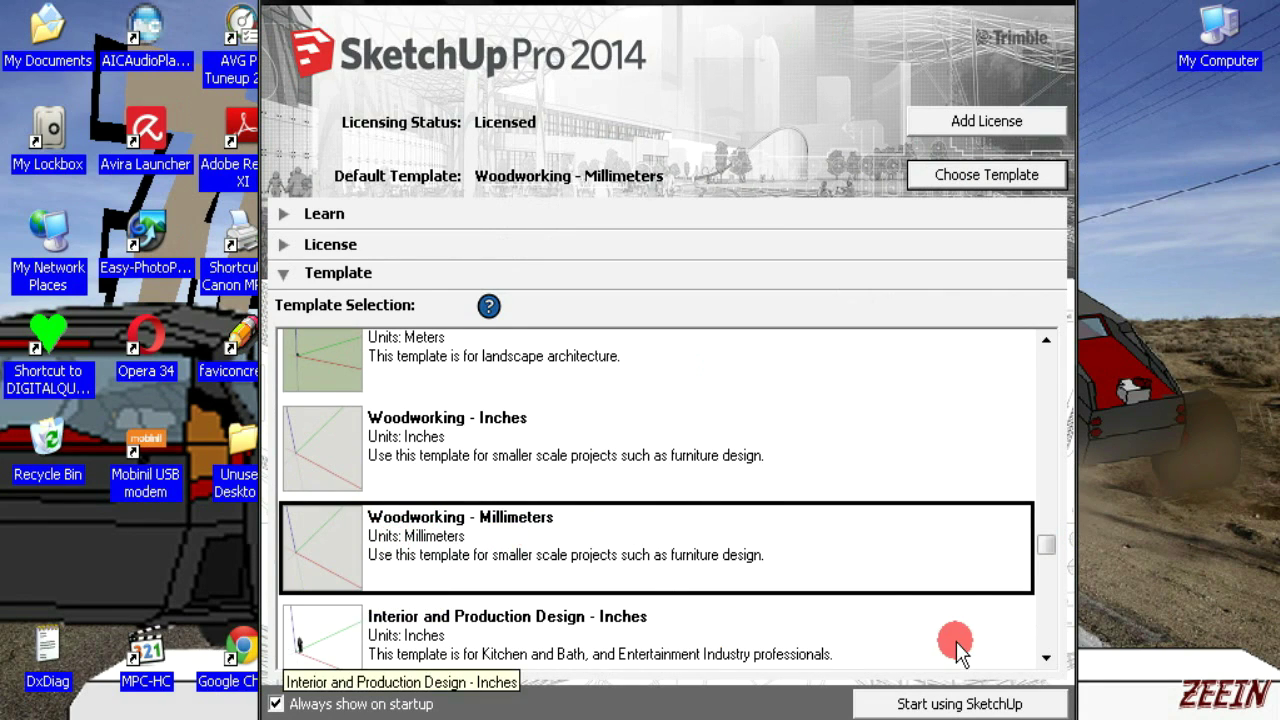
pyautogui.click(945, 704)
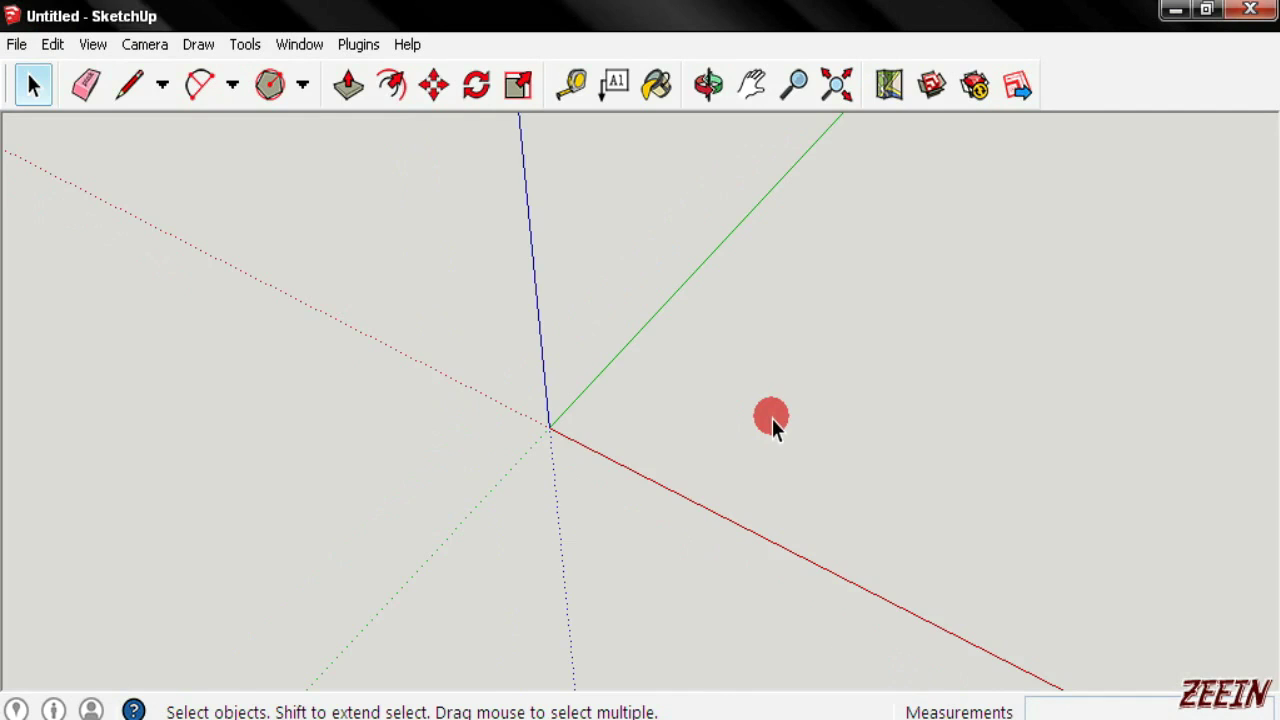
# Draw a vertical rectangle with the Line tool from the origin along the green and blue axes
pyautogui.scroll(3, 579, 466)
pyautogui.scroll(-1, 573, 460)
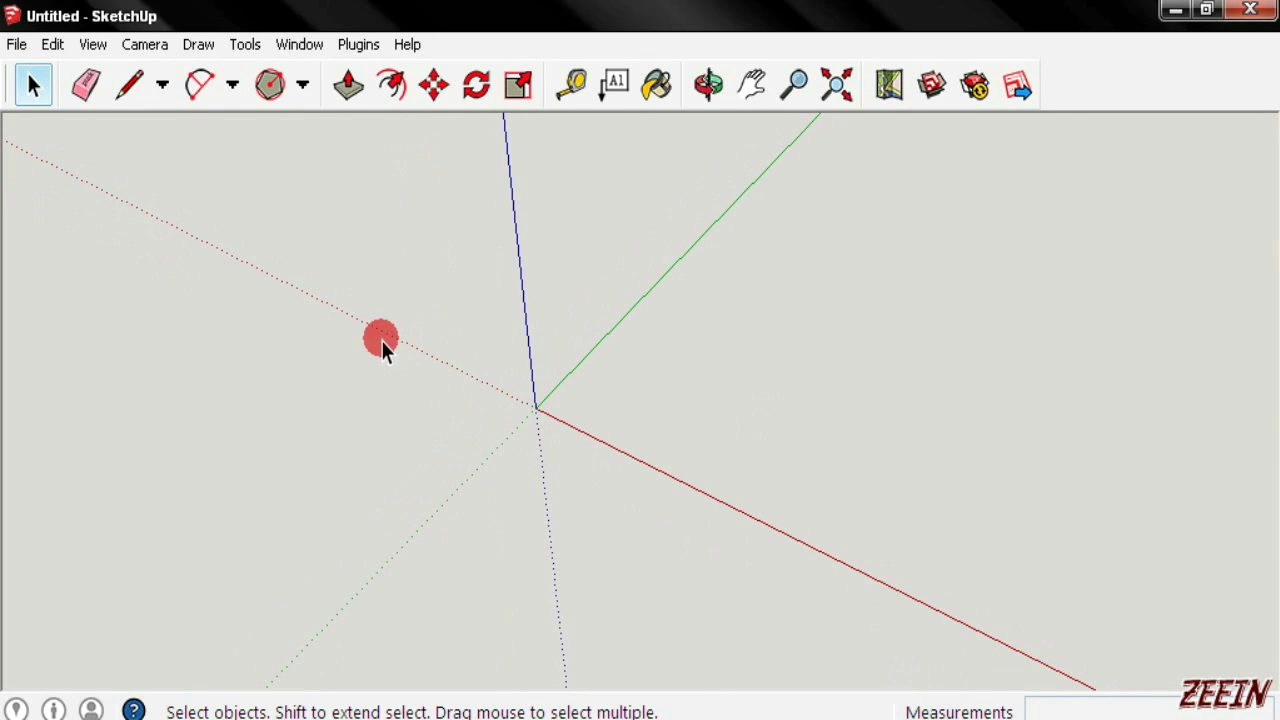
pyautogui.click(24, 85)
pyautogui.press('l')
pyautogui.click(536, 408)
pyautogui.click(610, 330)
pyautogui.click(608, 237)
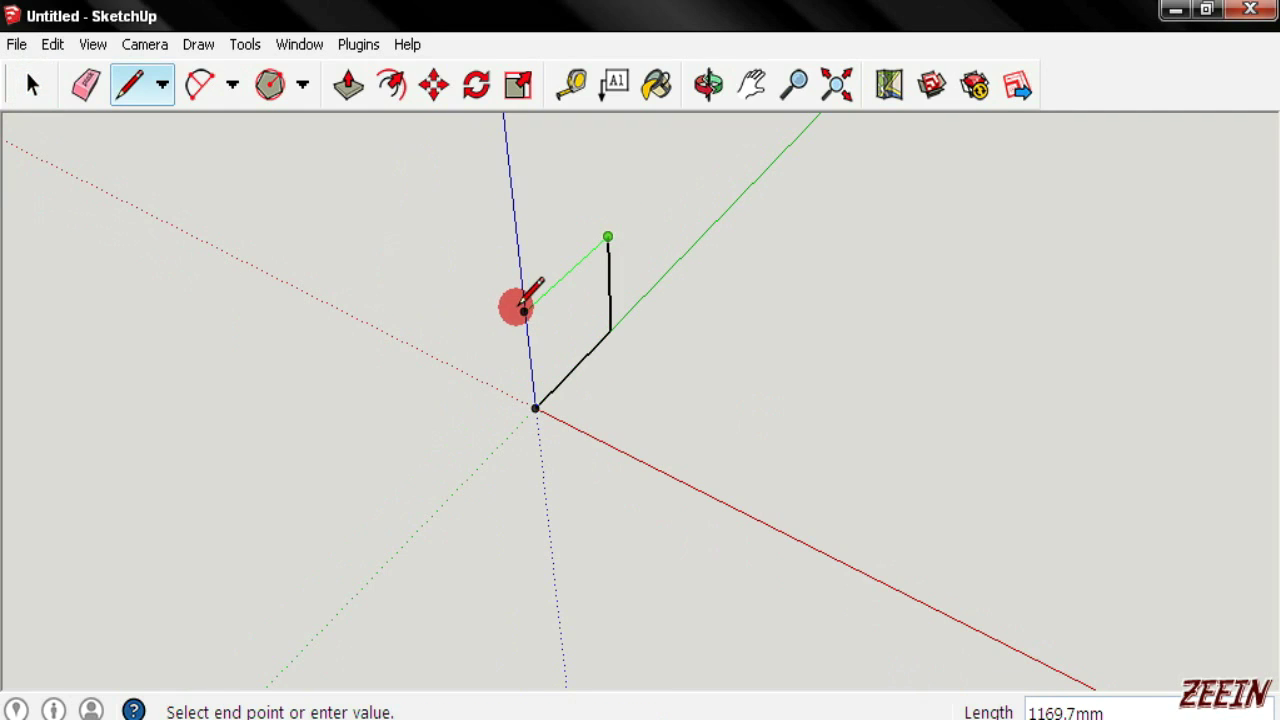
pyautogui.click(525, 312)
pyautogui.click(536, 408)
# Orbit around the new rectangle and select its face
pyautogui.moveTo(667, 473); pyautogui.dragTo(431, 346, button='middle')
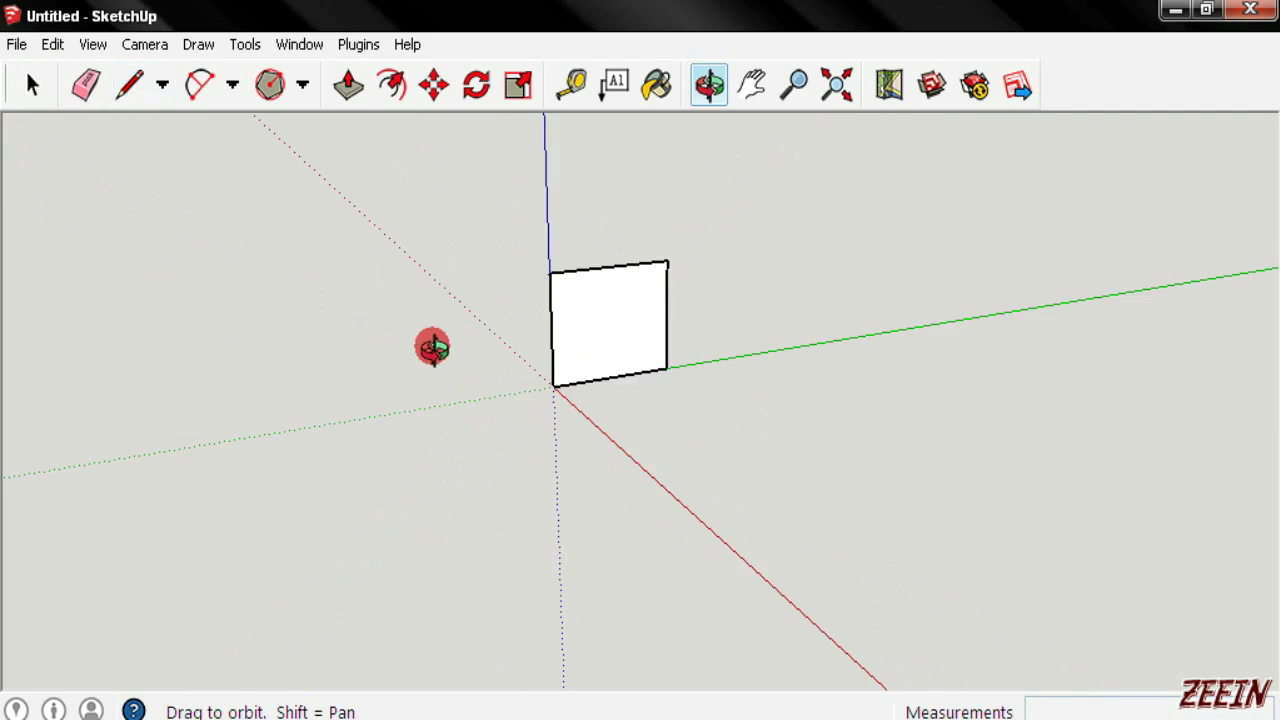
pyautogui.moveTo(686, 380); pyautogui.dragTo(664, 393, button='middle')
pyautogui.moveTo(664, 393)
pyautogui.mouseDown()
pyautogui.moveTo(1197, 394)
pyautogui.moveTo(669, 400)
pyautogui.mouseUp()
pyautogui.press('l')
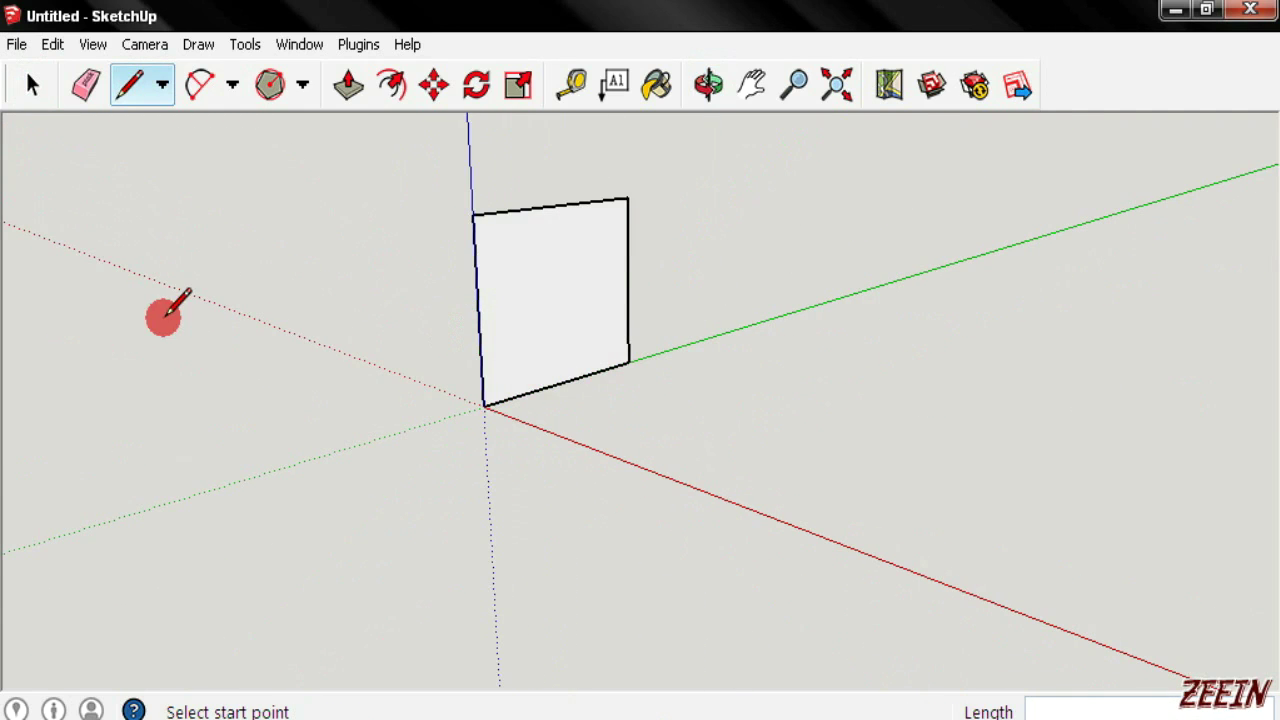
pyautogui.click(31, 88)
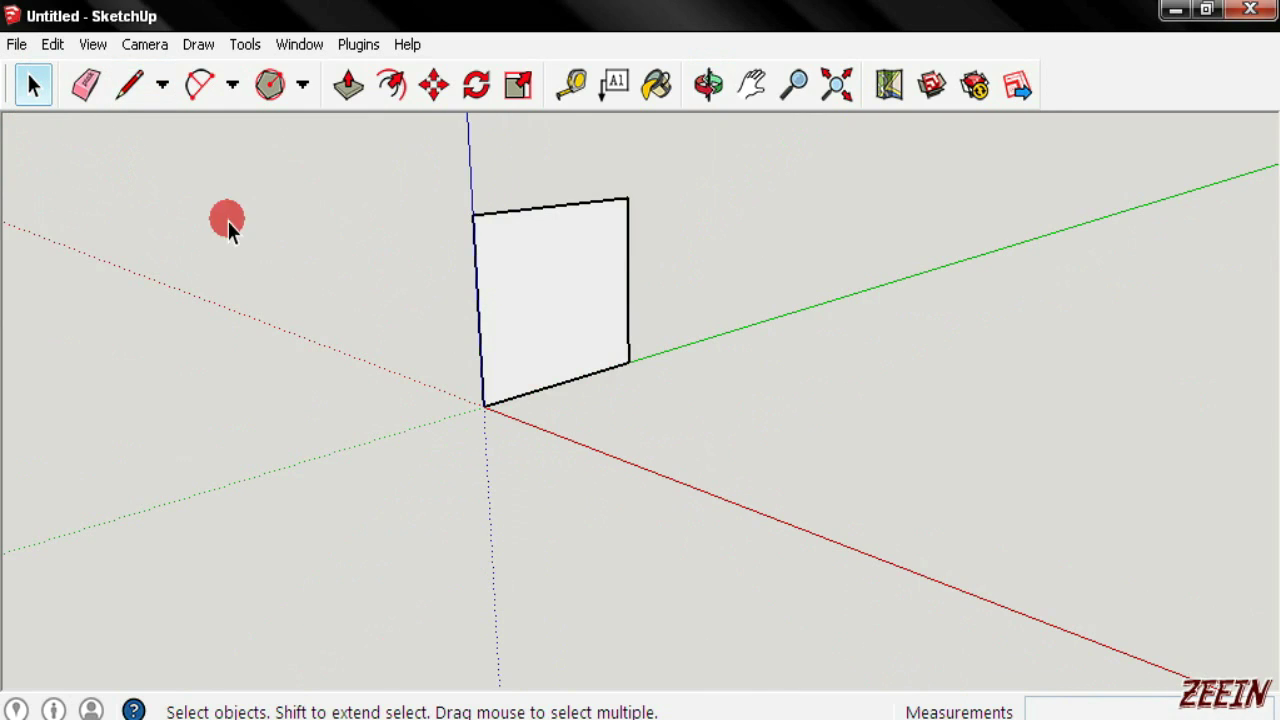
pyautogui.click(545, 284)
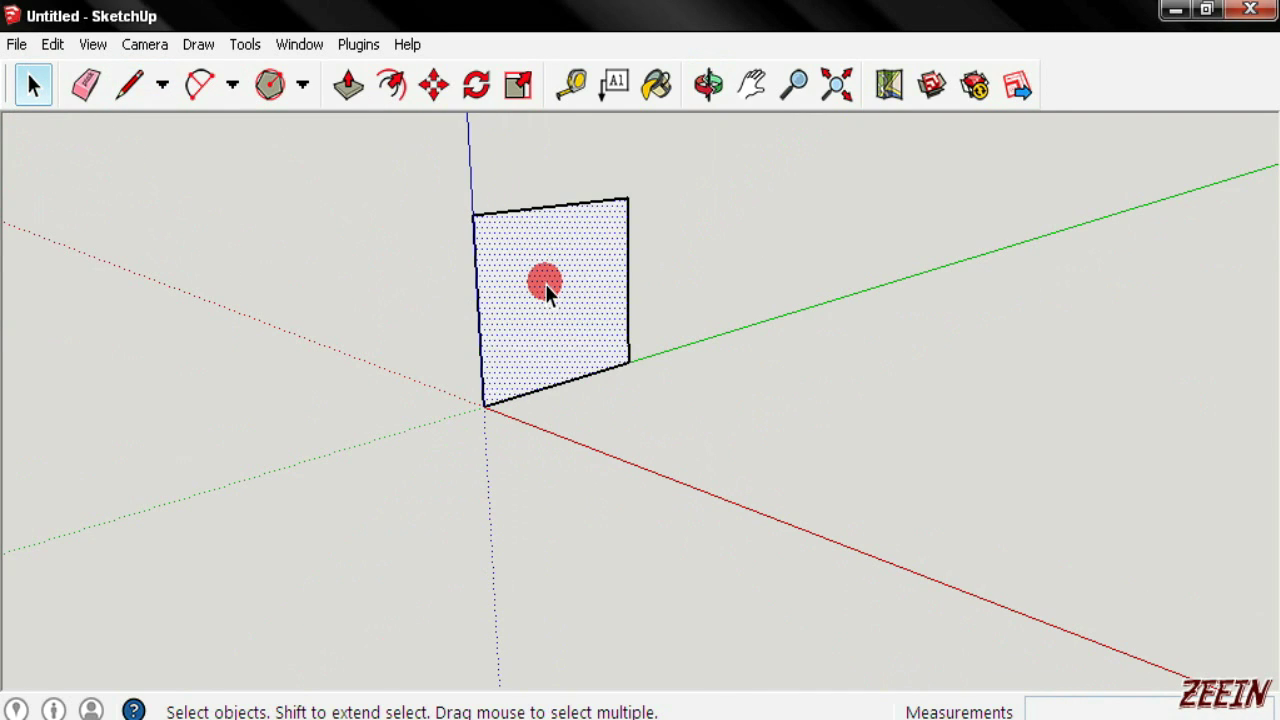
# Undo the rectangle's face and edges, redo them, then undo again to leave only the axes
pyautogui.moveTo(672, 437)
pyautogui.mouseDown(button='middle')
pyautogui.moveTo(951, 577)
pyautogui.moveTo(717, 537)
pyautogui.mouseUp(button='middle')
pyautogui.moveTo(560, 288)
pyautogui.mouseDown(button='middle')
pyautogui.moveTo(508, 257)
pyautogui.moveTo(563, 278)
pyautogui.mouseUp(button='middle')
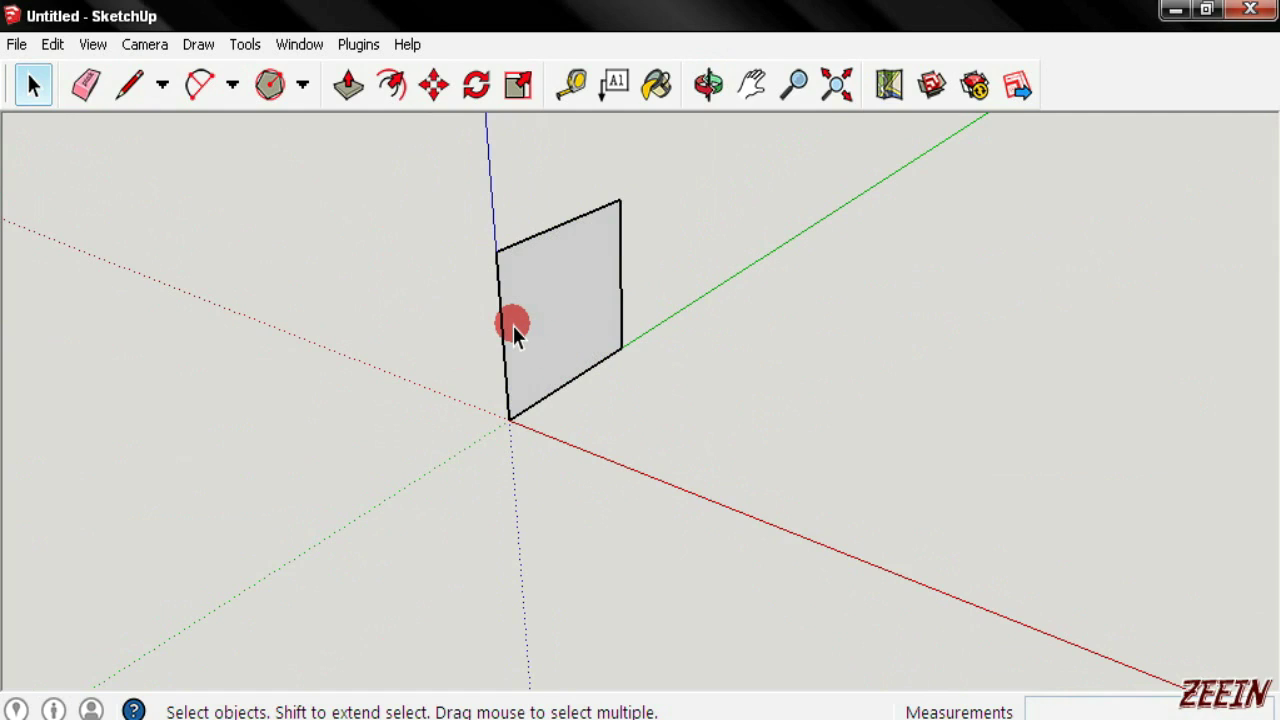
pyautogui.hotkey('ctrl', 'z')
pyautogui.hotkey('ctrl', 'z')
pyautogui.hotkey('ctrl', 'z')
pyautogui.hotkey('ctrl', 'z')
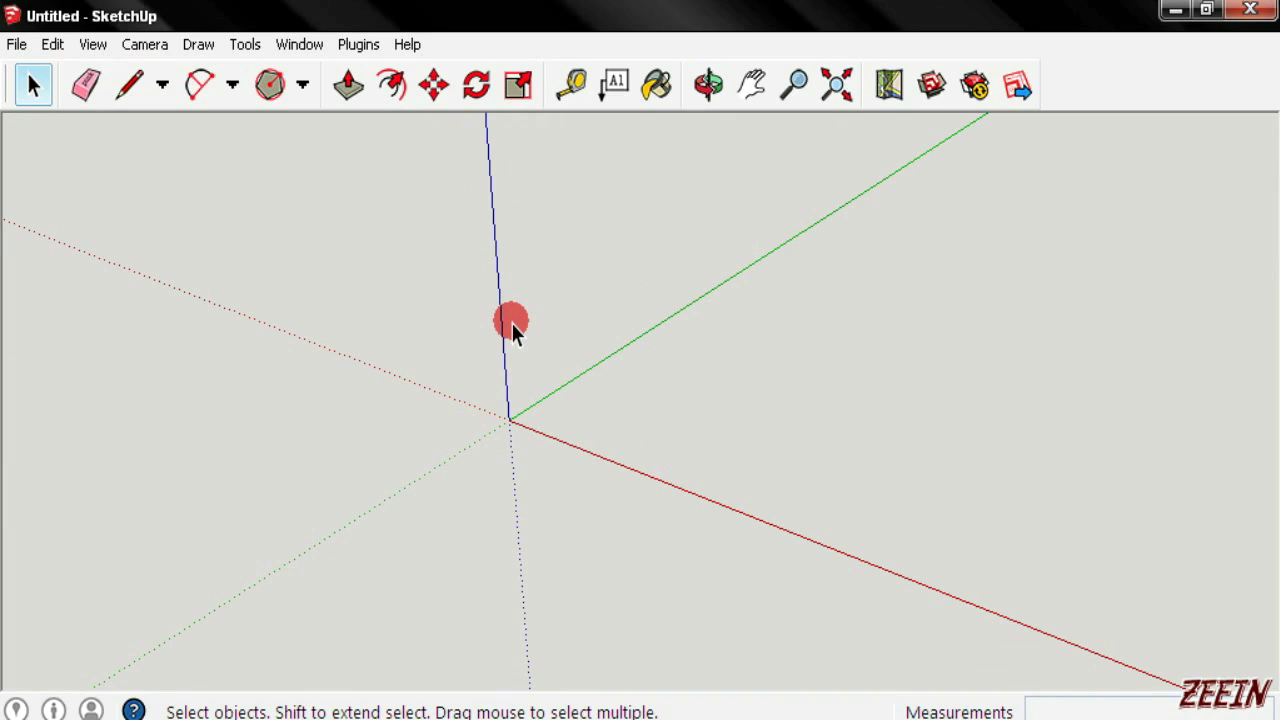
pyautogui.hotkey('ctrl', 'y')
pyautogui.hotkey('ctrl', 'y')
pyautogui.hotkey('ctrl', 'y')
pyautogui.hotkey('ctrl', 'y')
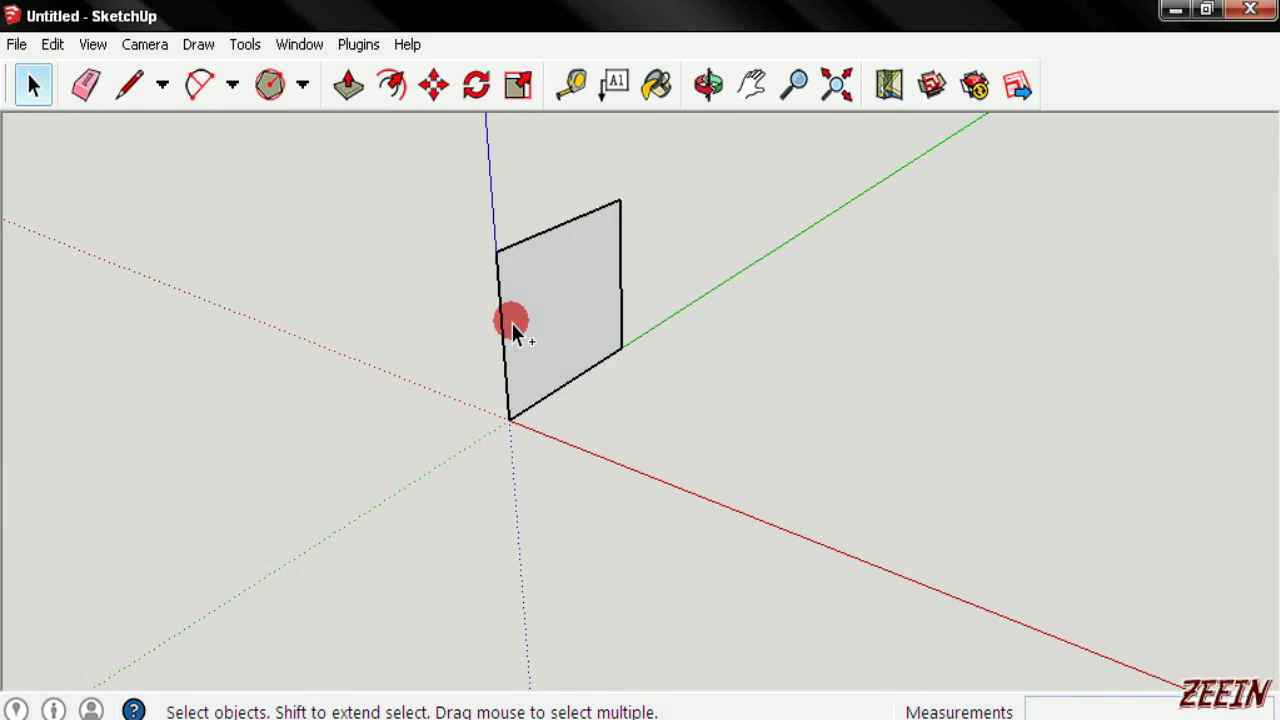
pyautogui.hotkey('ctrl', 'z')
pyautogui.hotkey('ctrl', 'z')
pyautogui.hotkey('ctrl', 'z')
pyautogui.hotkey('ctrl', 'z')
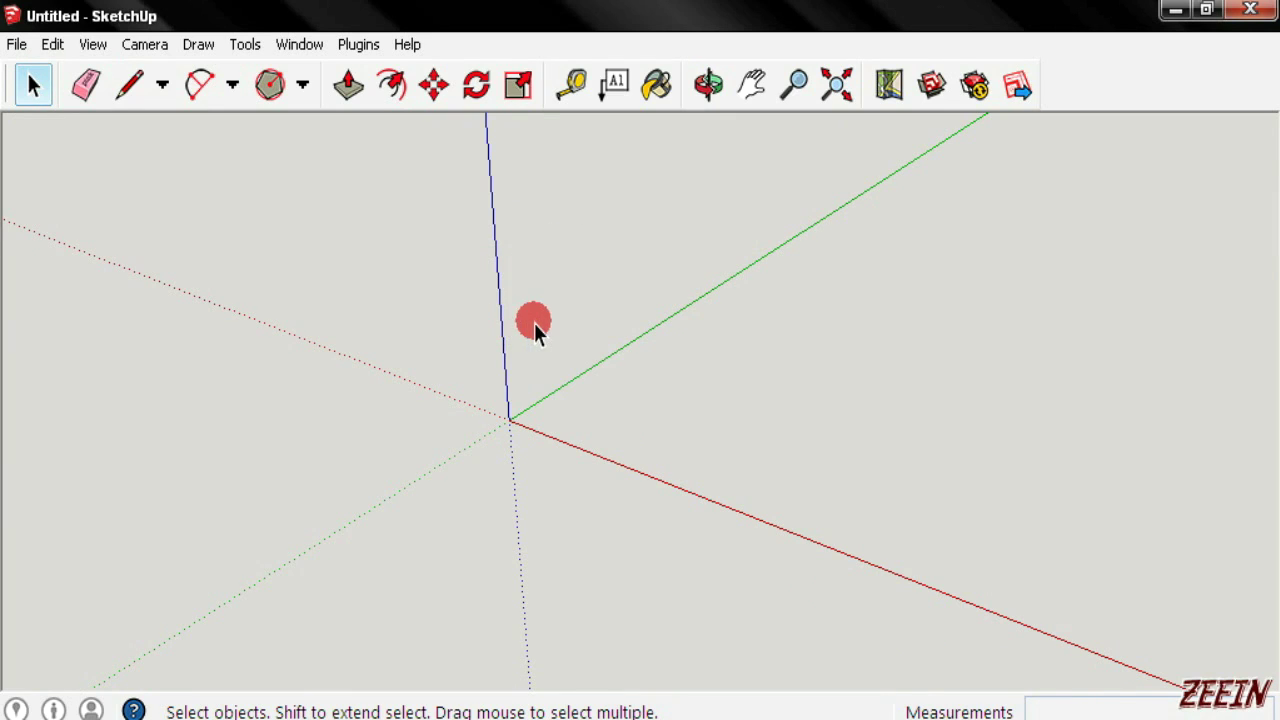
pyautogui.moveTo(733, 406)
pyautogui.mouseDown(button='middle')
pyautogui.moveTo(819, 332)
pyautogui.moveTo(247, 210)
pyautogui.mouseUp(button='middle')
pyautogui.scroll(-2, 823, 332)
pyautogui.click(86, 84)
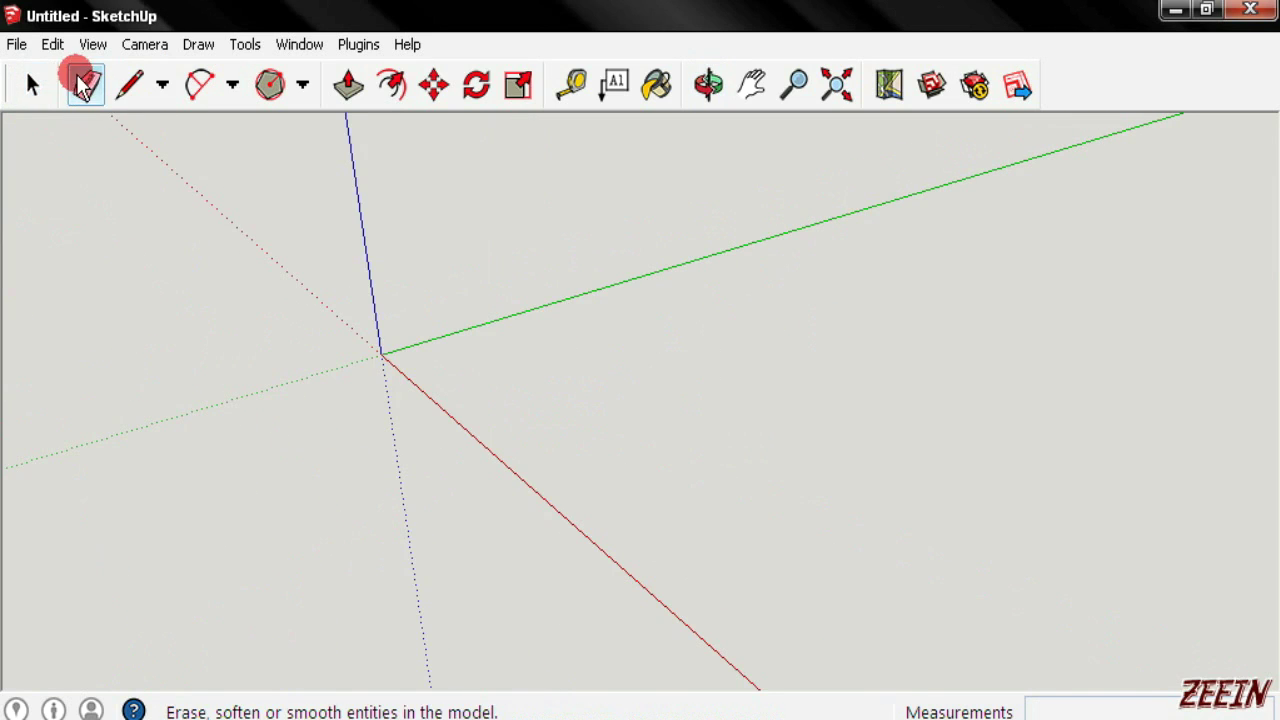
# Restore the rectangle at the origin, then erase its left, top, vertical and bottom edges
pyautogui.press('l')
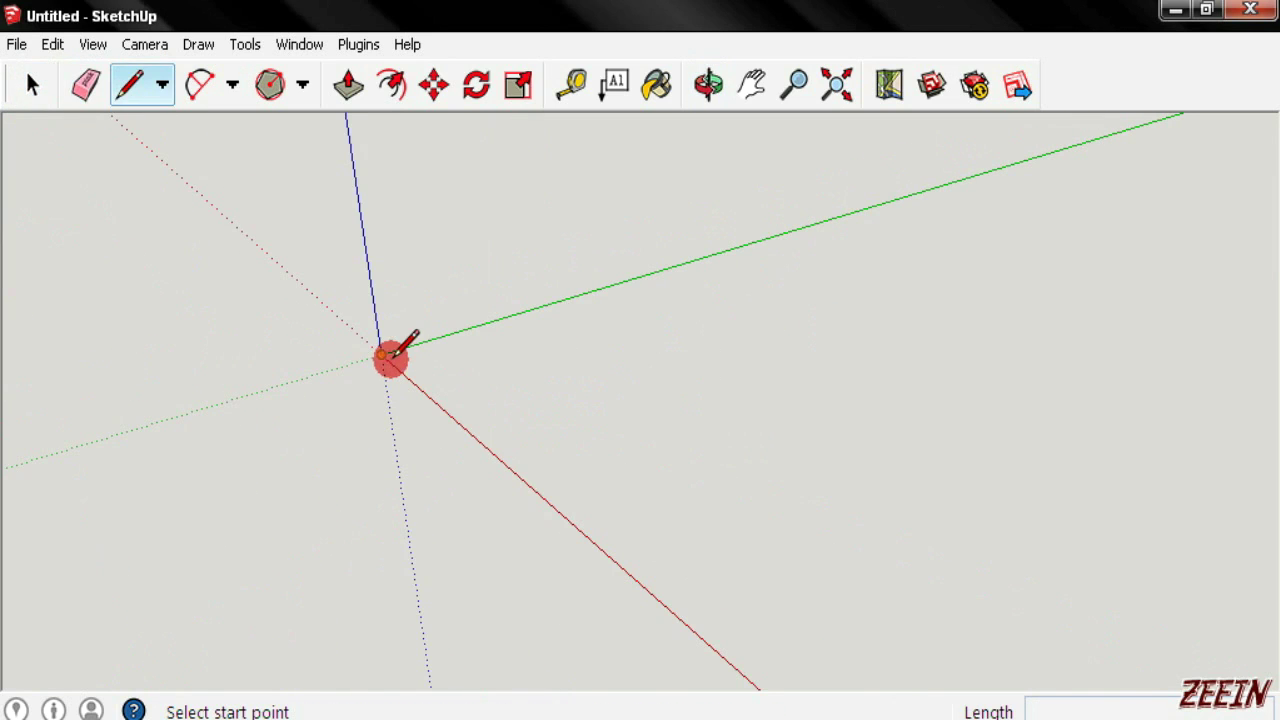
pyautogui.moveTo(391, 351); pyautogui.dragTo(255, 208, button='middle')
pyautogui.click(84, 82)
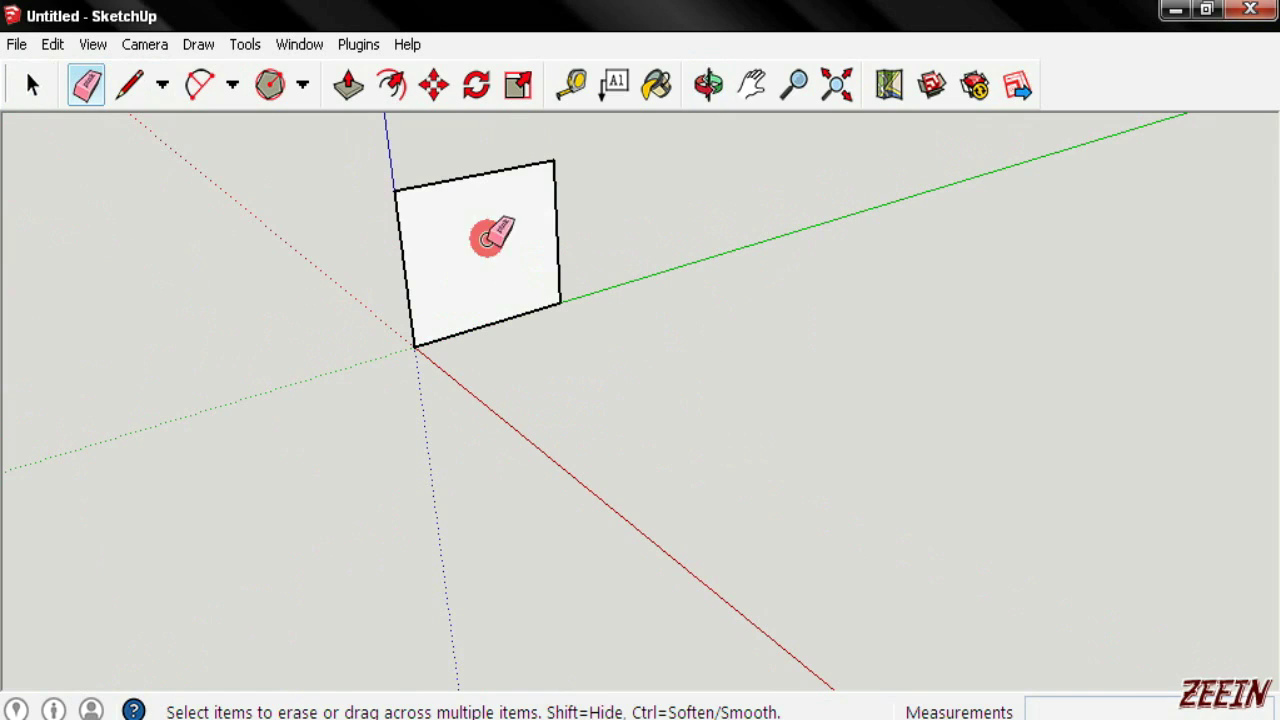
pyautogui.click(381, 261)
pyautogui.click(445, 178)
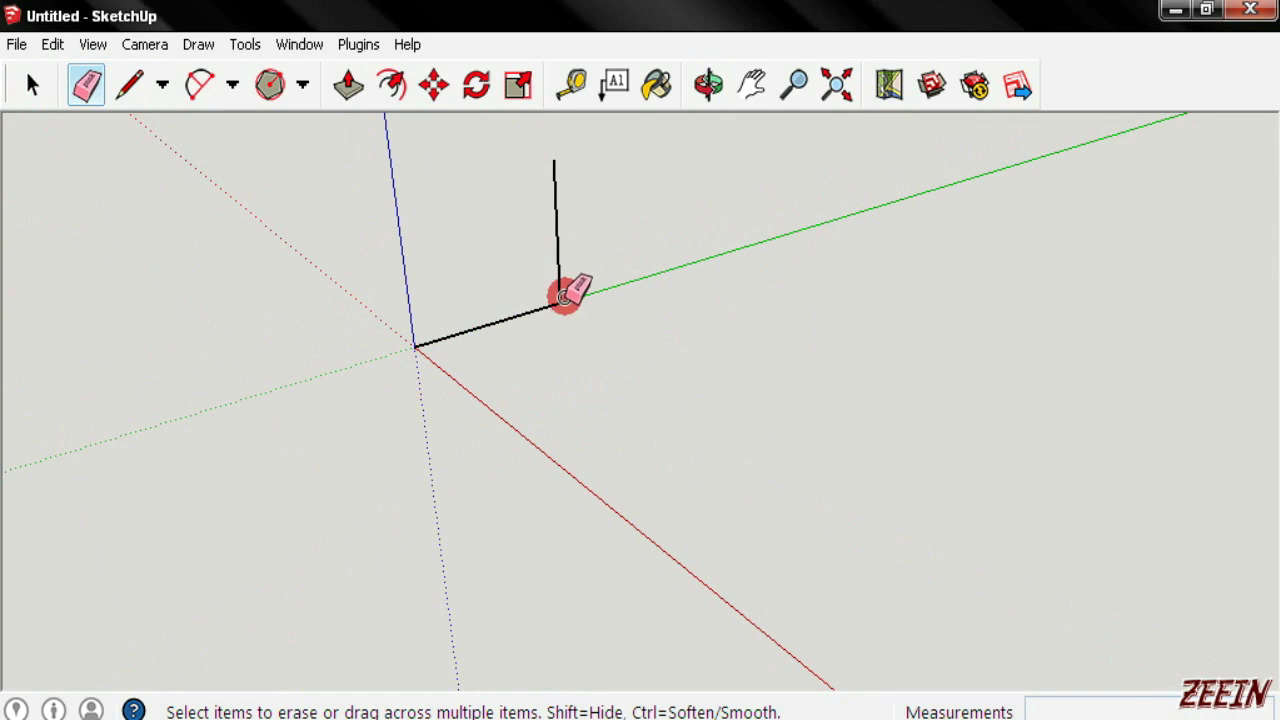
pyautogui.click(558, 288)
pyautogui.click(548, 303)
pyautogui.moveTo(548, 300); pyautogui.dragTo(451, 314, button='middle')
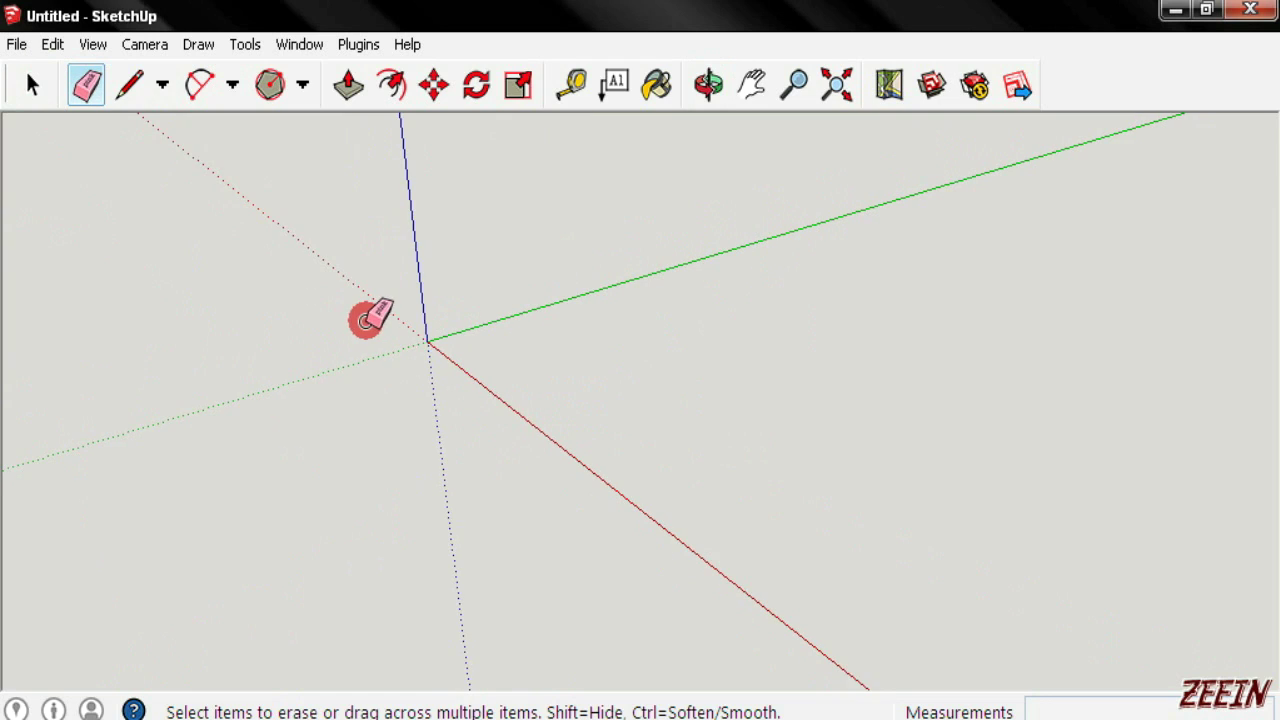
pyautogui.moveTo(366, 314); pyautogui.dragTo(400, 331, button='middle')
pyautogui.click(162, 84)
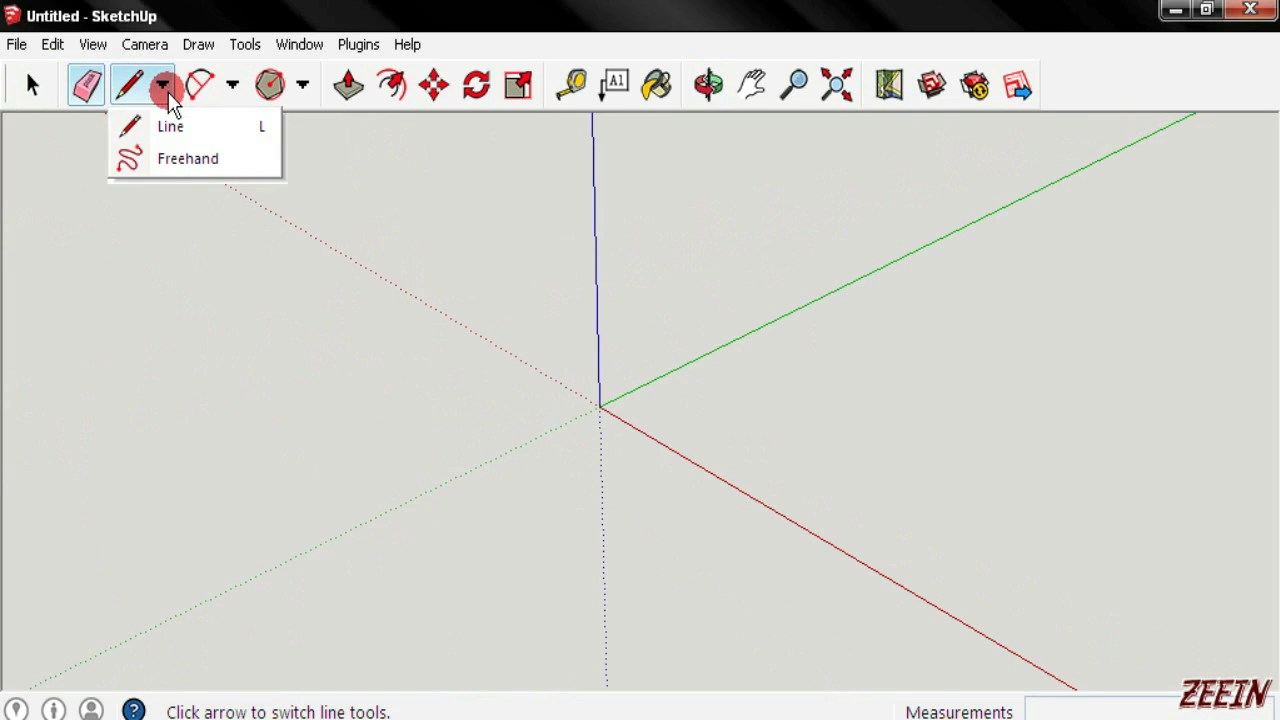
# Sketch a freehand loop from the origin with the Freehand tool, then undo it
pyautogui.click(170, 160)
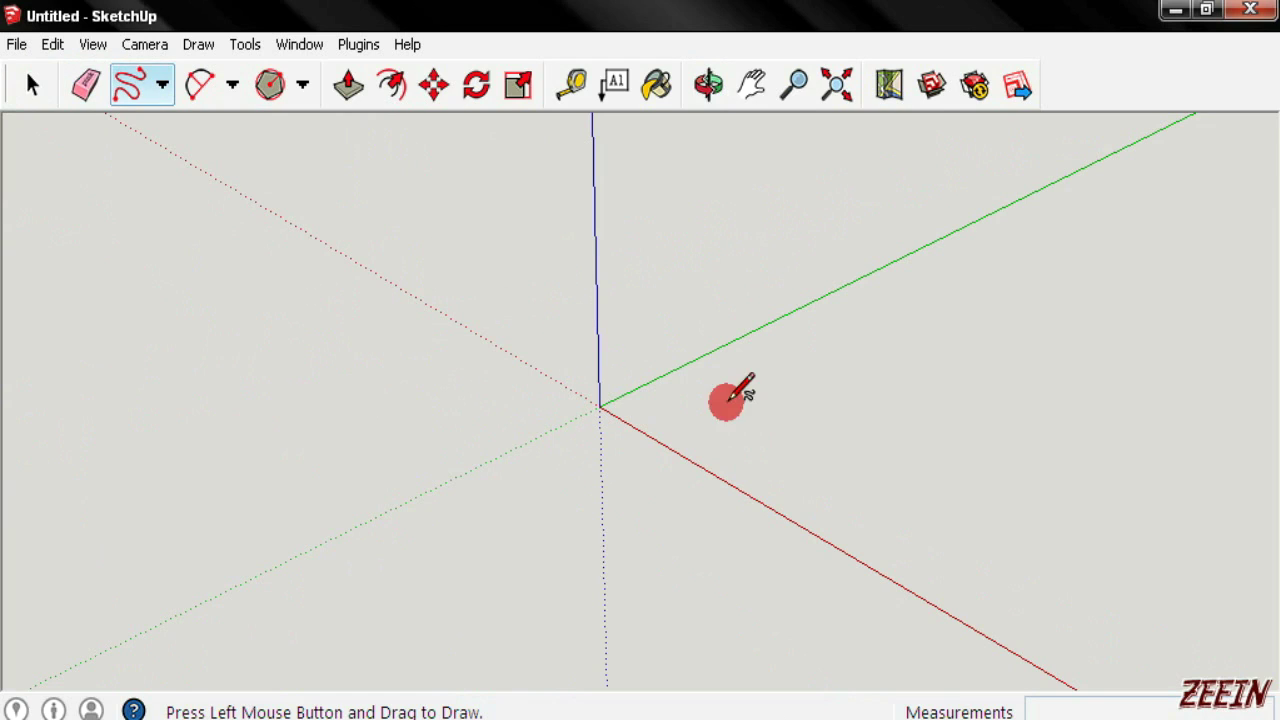
pyautogui.moveTo(600, 405)
pyautogui.mouseDown()
pyautogui.moveTo(622, 437)
pyautogui.moveTo(735, 478)
pyautogui.moveTo(714, 480)
pyautogui.mouseUp()
pyautogui.hotkey('ctrl', 'z')
pyautogui.hotkey('ctrl', 'z')
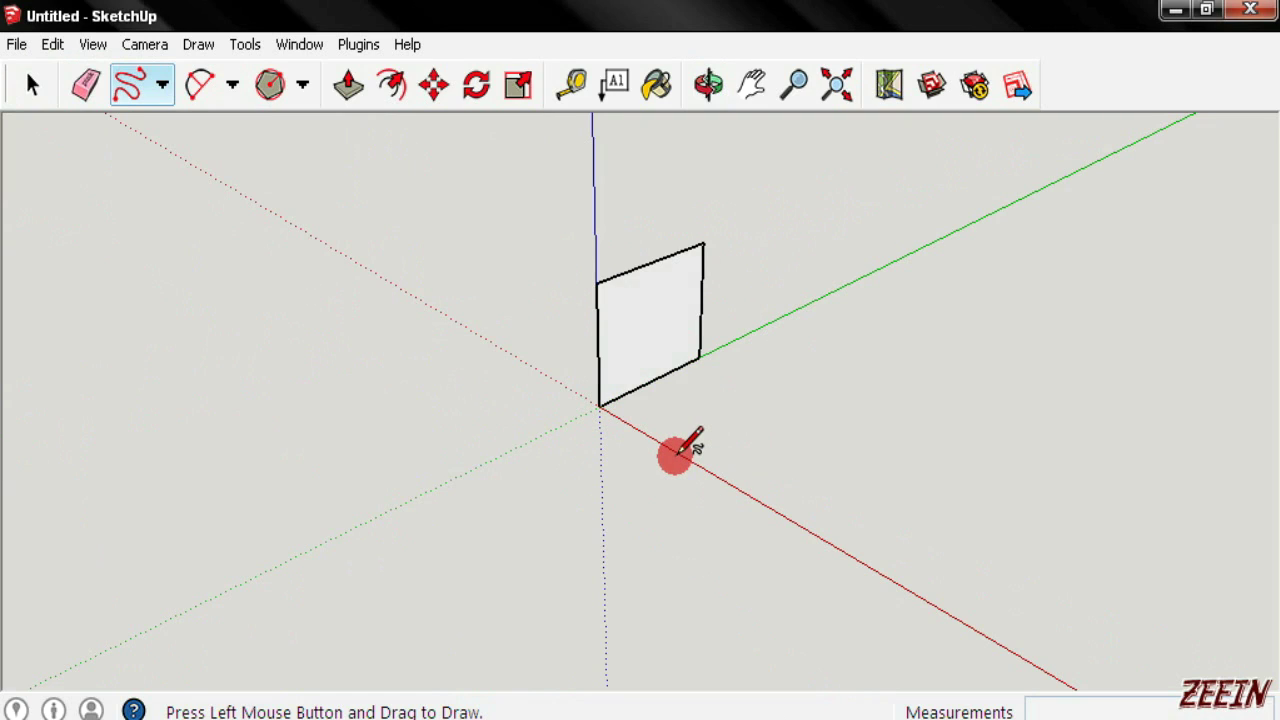
pyautogui.hotkey('ctrl', 'z')
pyautogui.hotkey('ctrl', 'z')
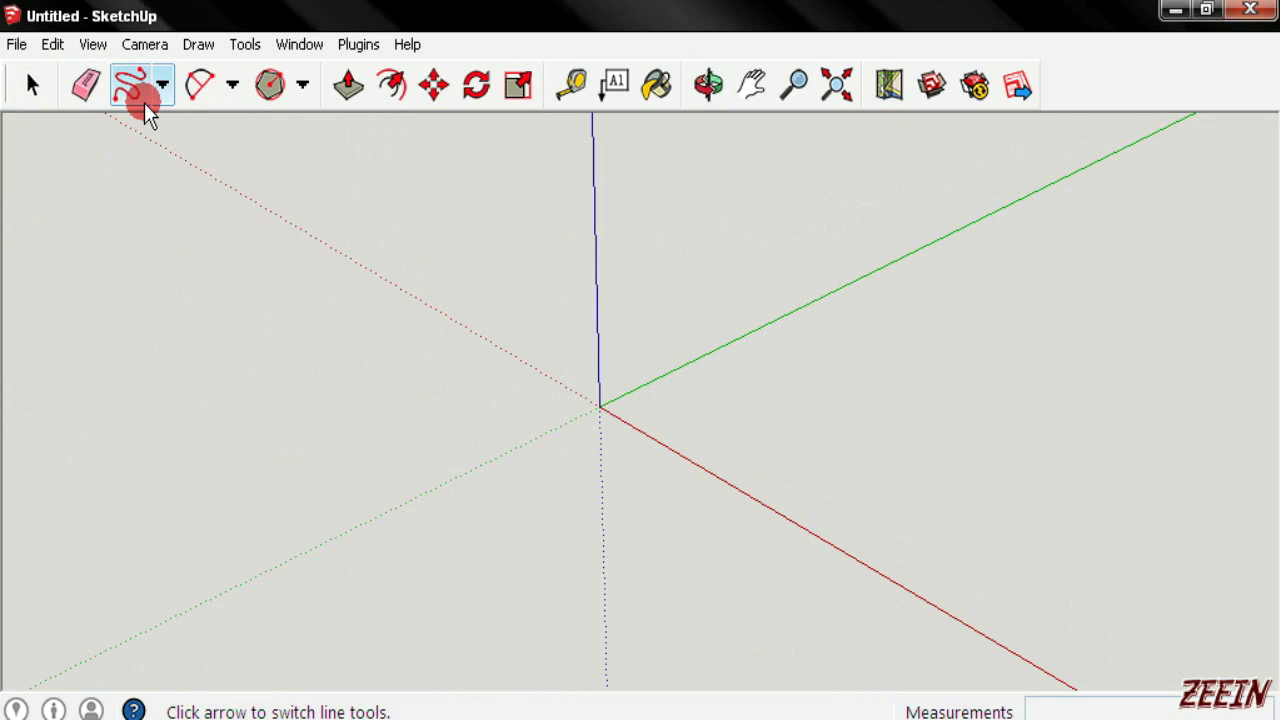
# Draw a vertical rectangle with straight lines from the origin, then undo it
pyautogui.click(162, 84)
pyautogui.click(170, 130)
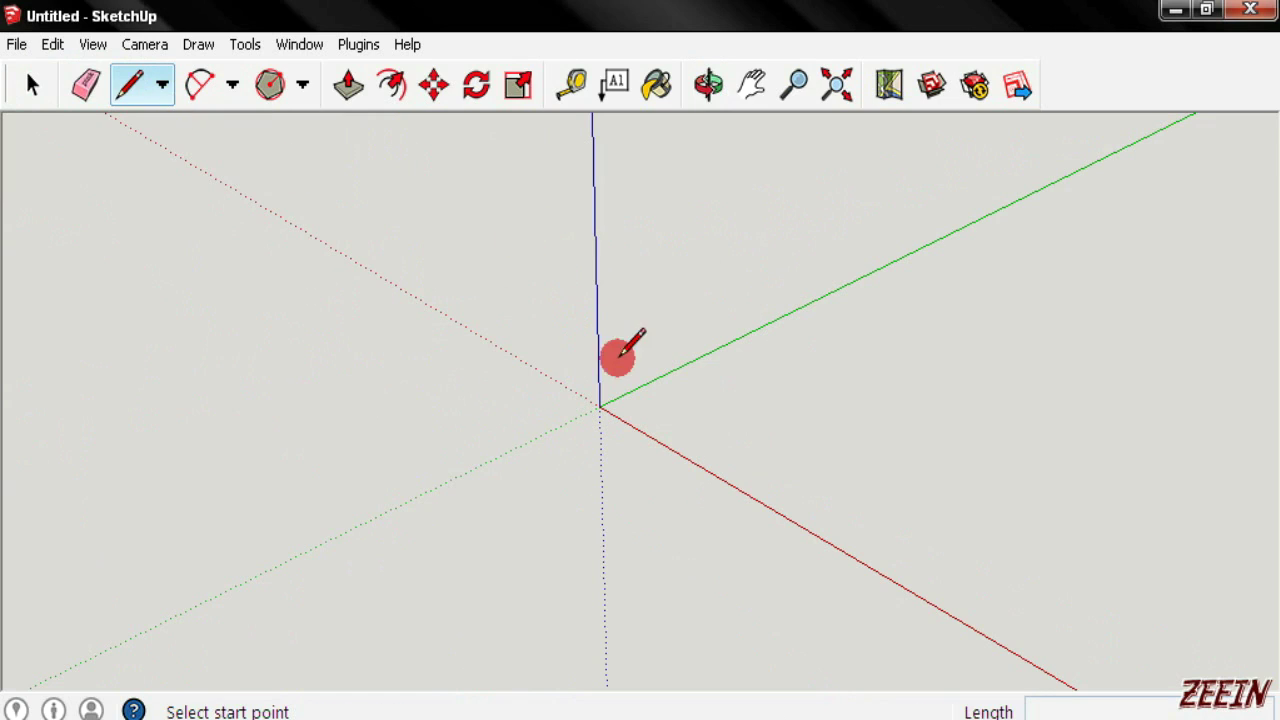
pyautogui.click(599, 407)
pyautogui.click(752, 330)
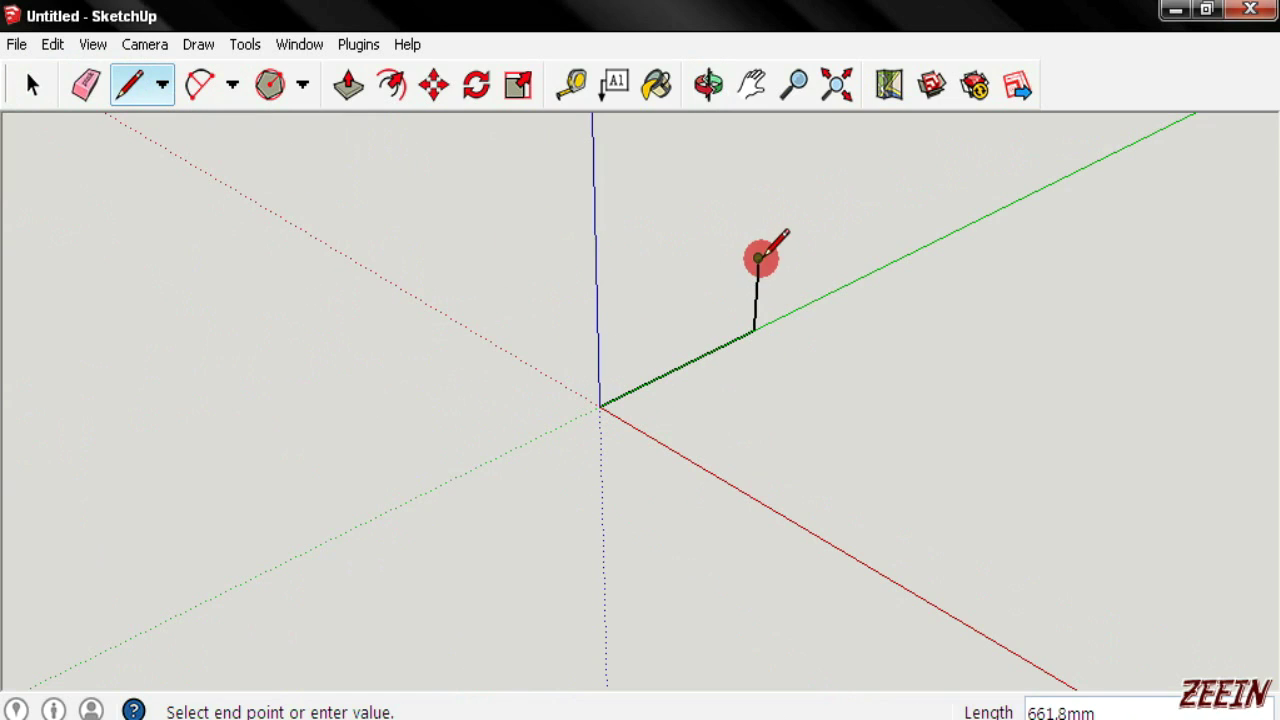
pyautogui.click(758, 258)
pyautogui.click(596, 326)
pyautogui.click(599, 407)
pyautogui.moveTo(754, 417); pyautogui.dragTo(606, 390, button='middle')
pyautogui.hotkey('ctrl', 'z')
pyautogui.hotkey('ctrl', 'z')
pyautogui.hotkey('ctrl', 'z')
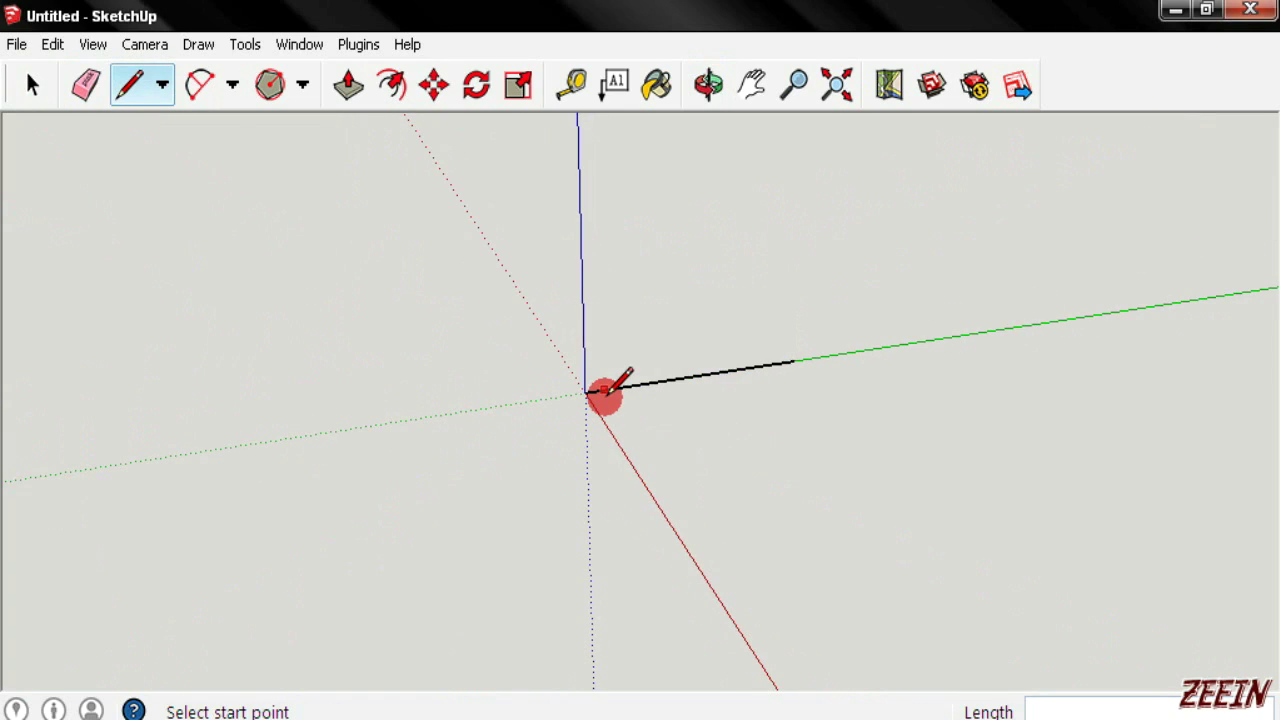
pyautogui.click(232, 85)
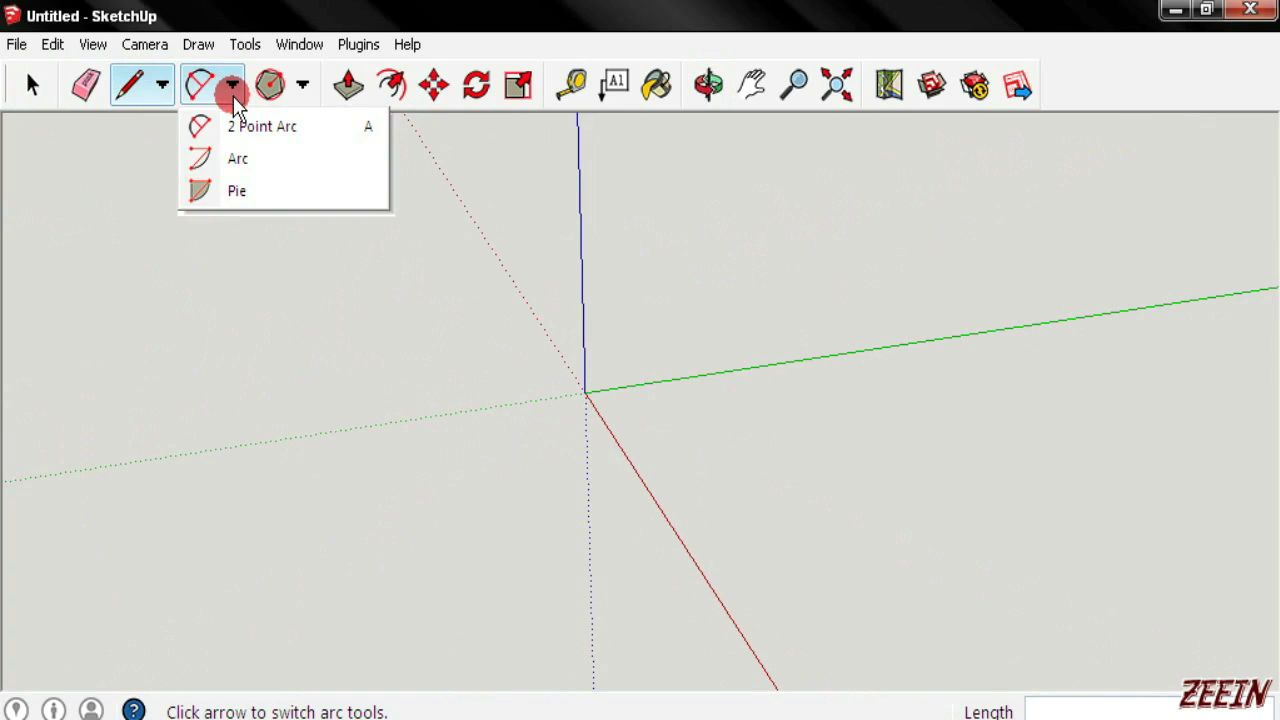
# Draw a two-point arc from the origin to the green axis, then undo it
pyautogui.click(242, 132)
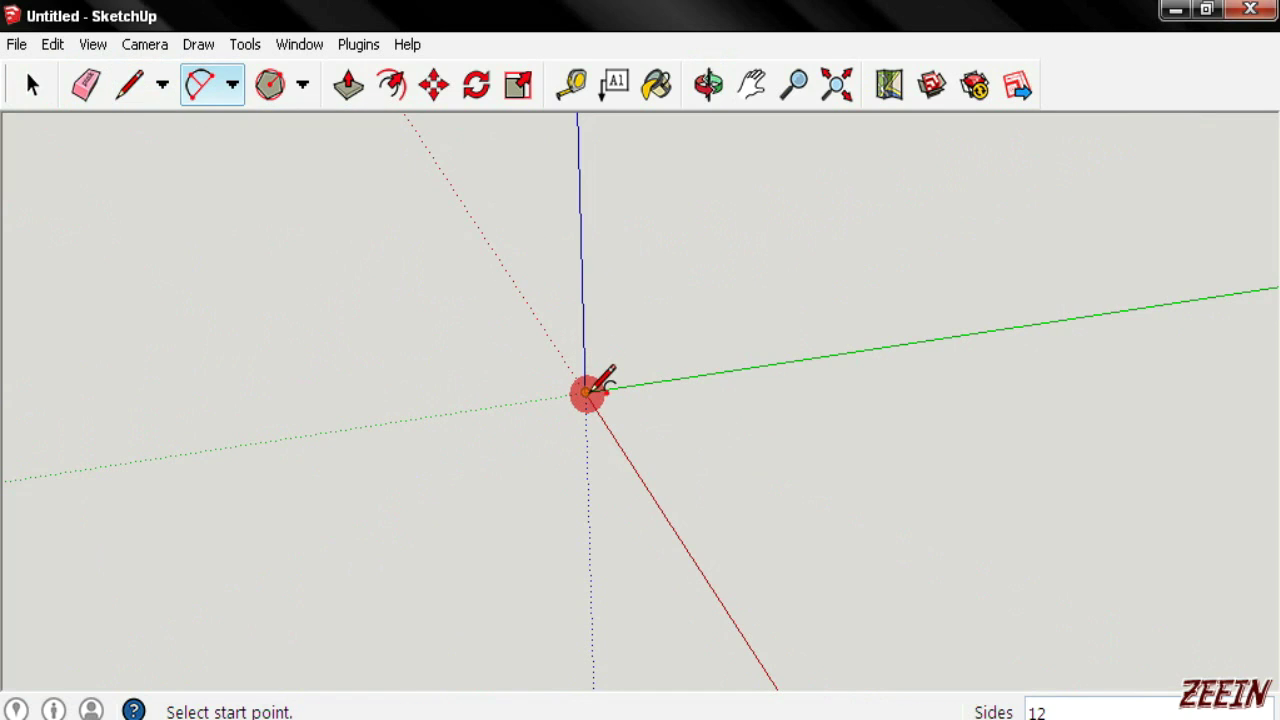
pyautogui.click(587, 392)
pyautogui.click(883, 346)
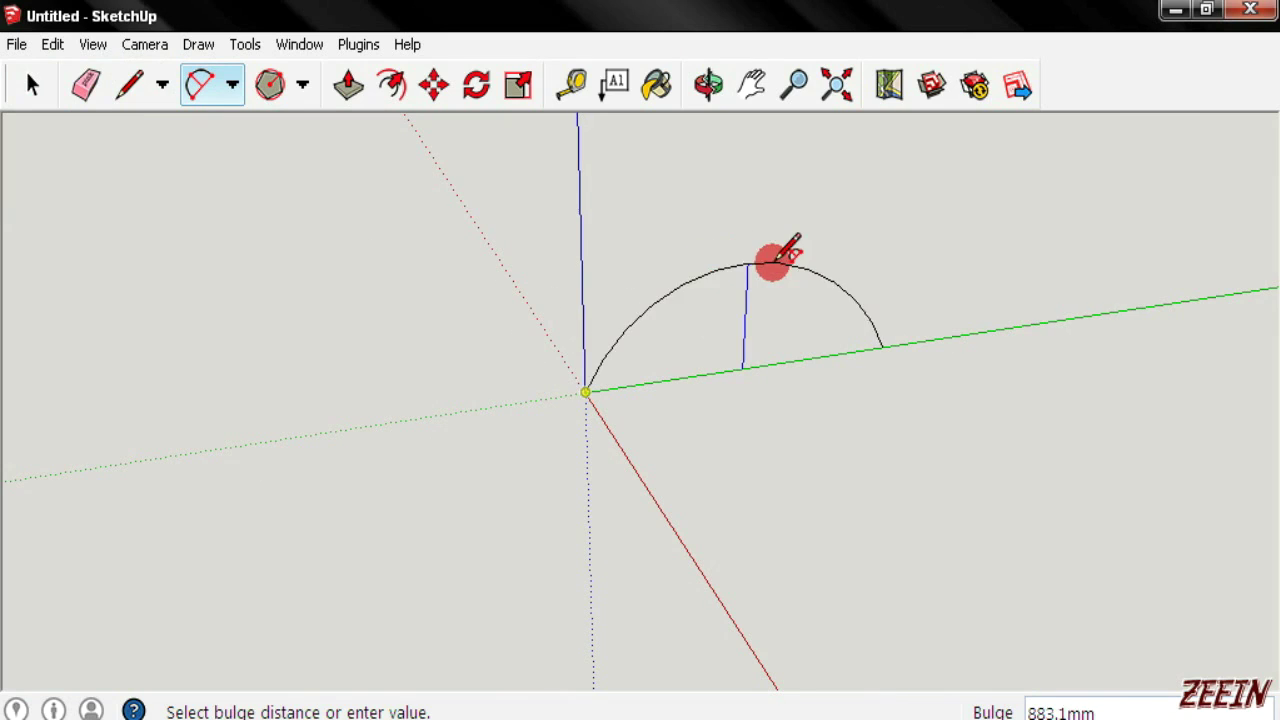
pyautogui.click(767, 259)
pyautogui.hotkey('ctrl', 'z')
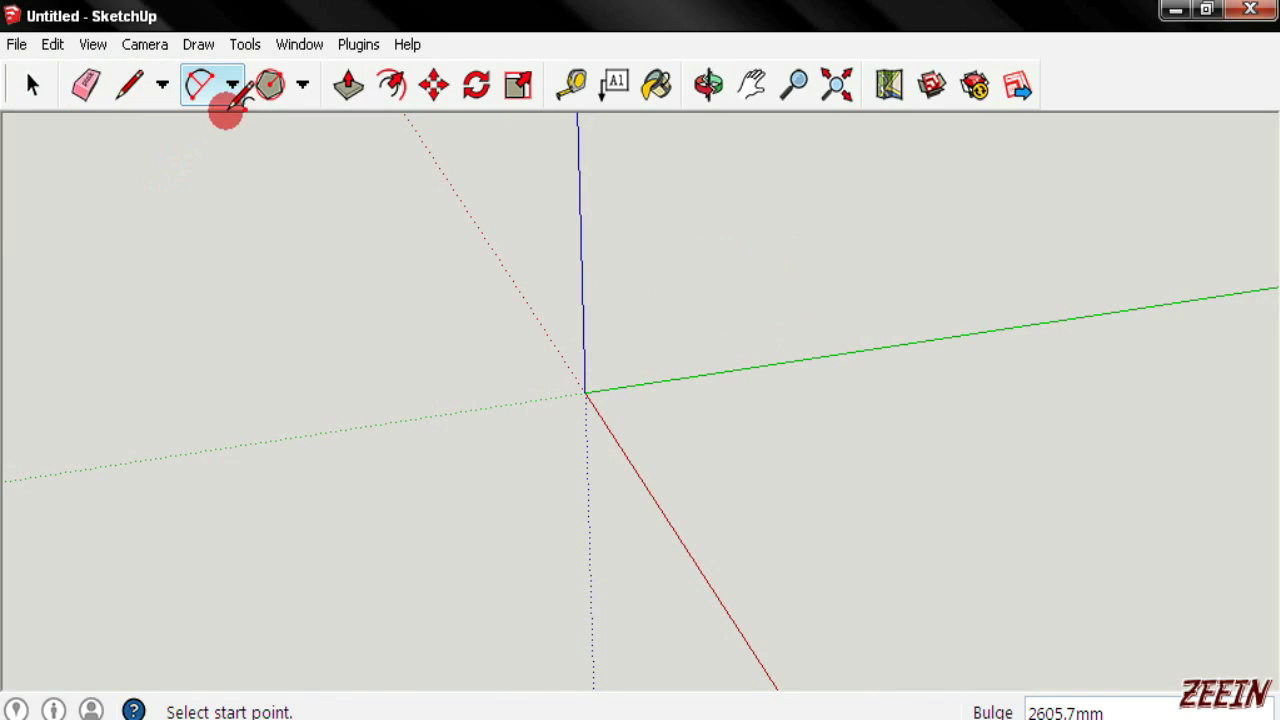
# Draw centre-point arcs at the origin, sweeping a full 360° circle face, then undo it
pyautogui.click(232, 100)
pyautogui.click(246, 161)
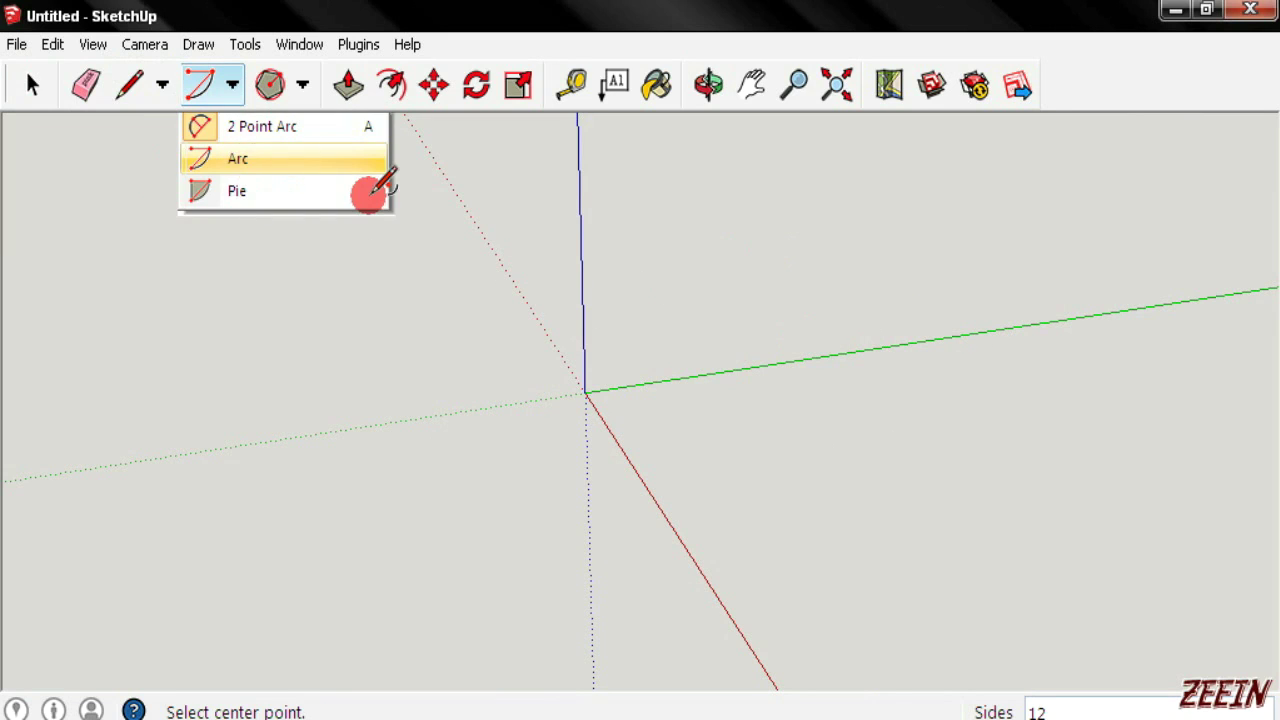
pyautogui.click(585, 390)
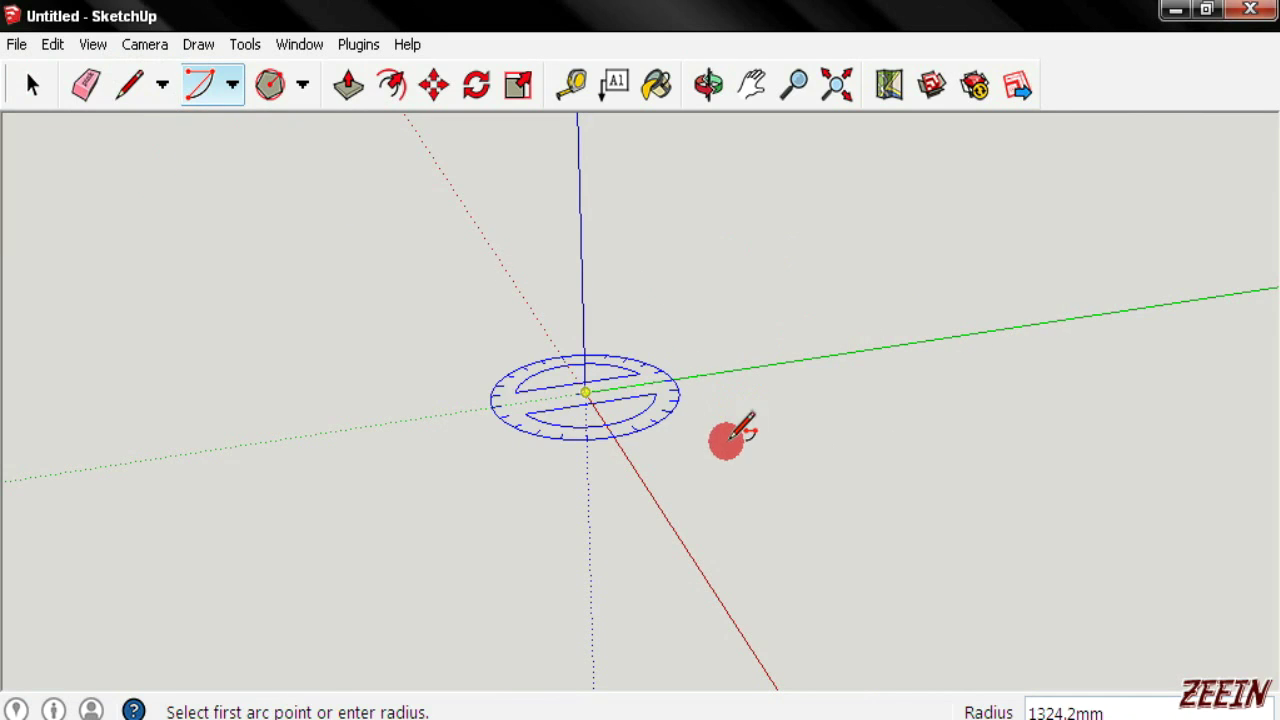
pyautogui.click(612, 388)
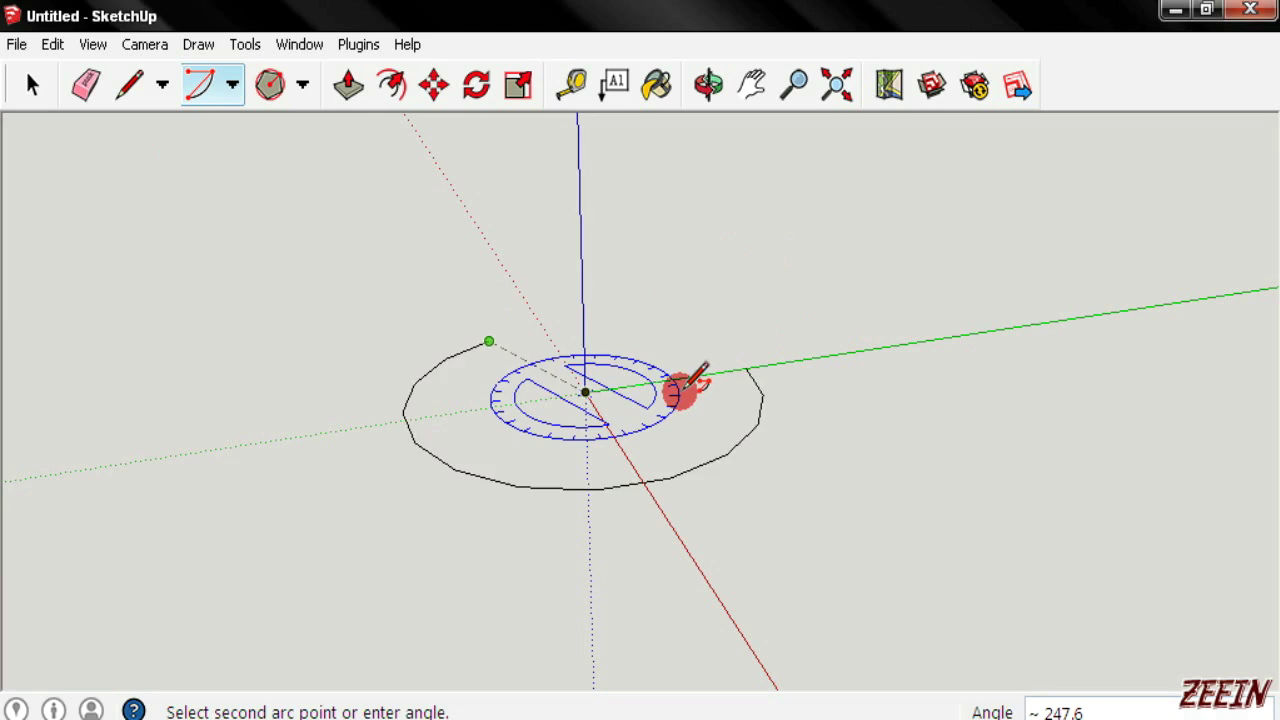
pyautogui.click(684, 388)
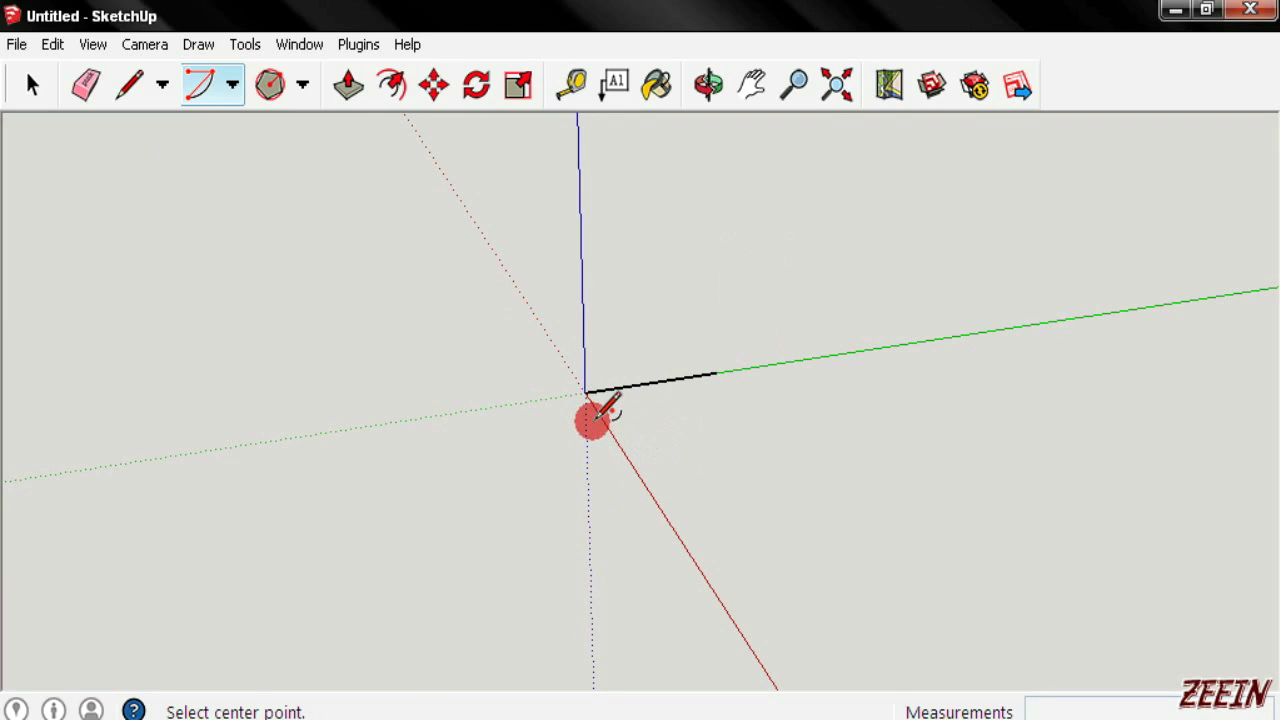
pyautogui.click(585, 392)
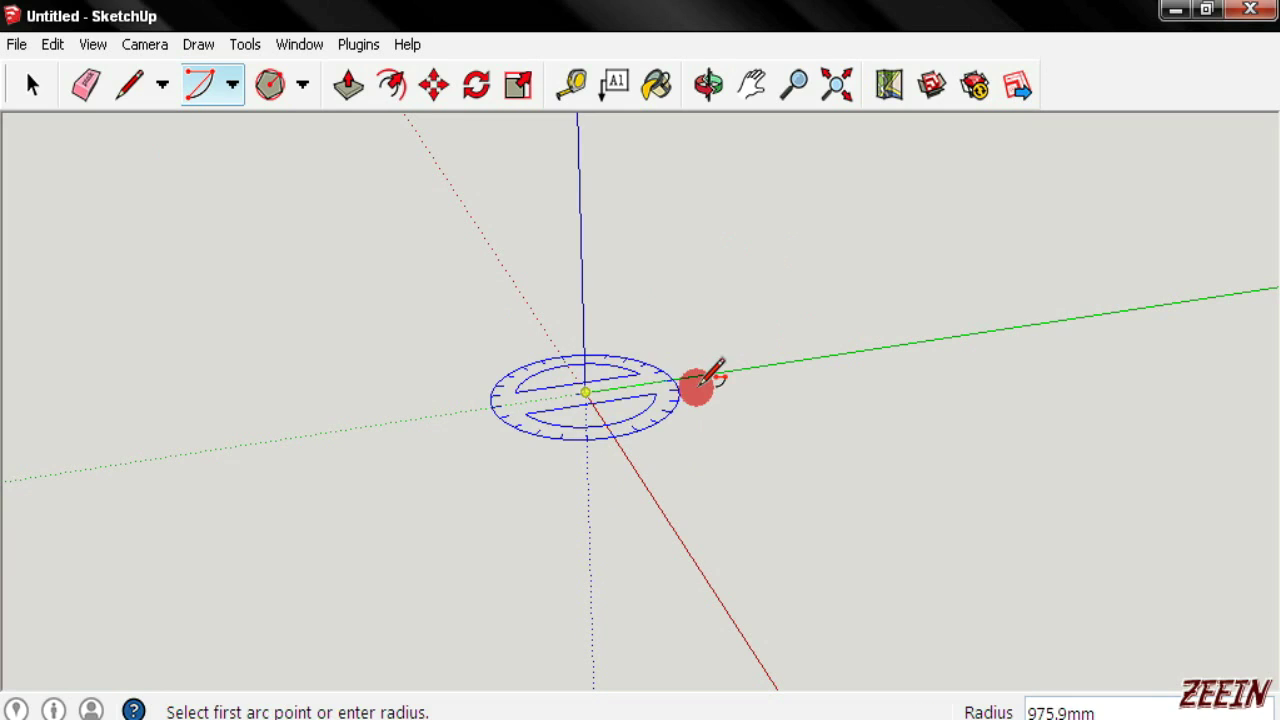
pyautogui.click(715, 372)
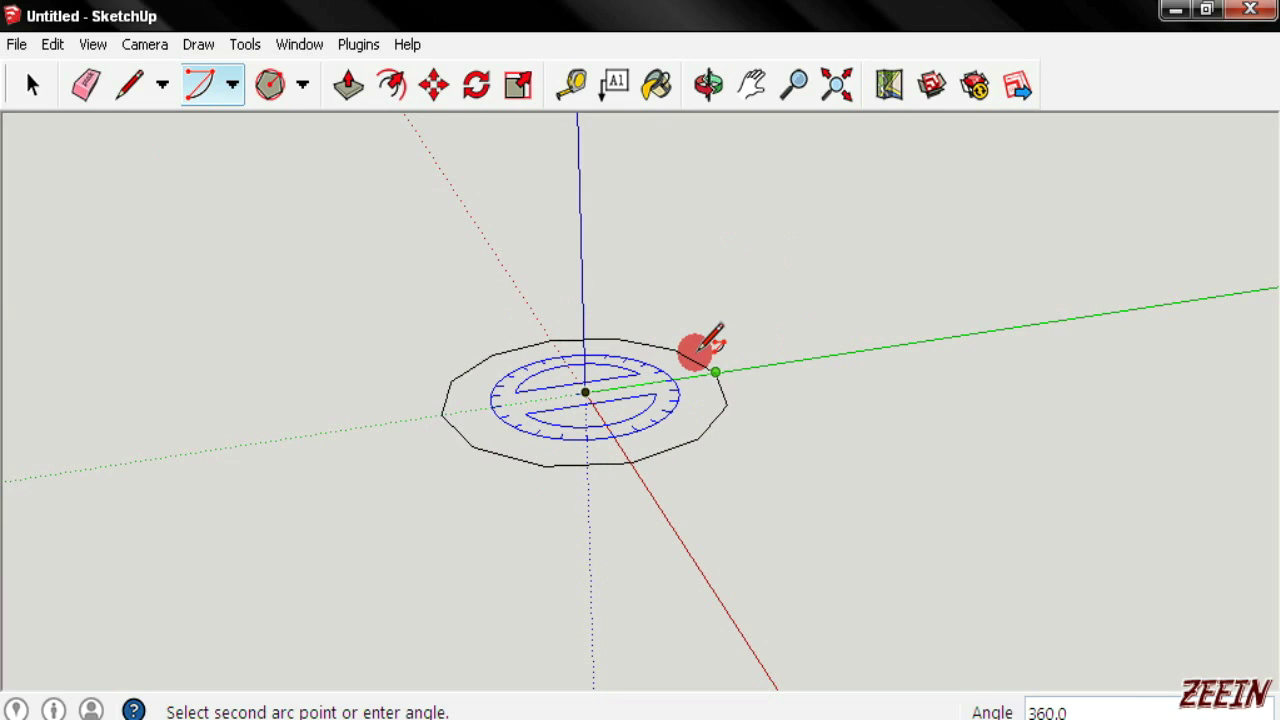
pyautogui.click(715, 372)
pyautogui.moveTo(729, 429)
pyautogui.mouseDown(button='middle')
pyautogui.moveTo(615, 160)
pyautogui.moveTo(551, 571)
pyautogui.mouseUp(button='middle')
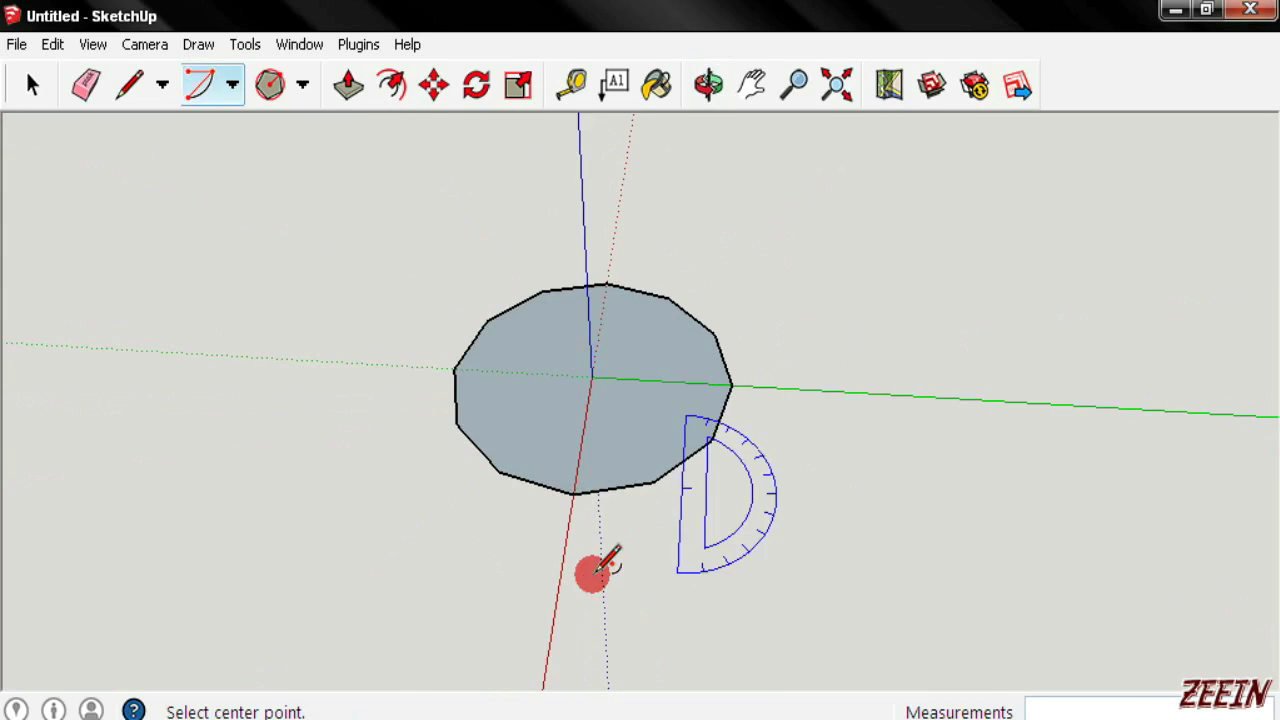
pyautogui.moveTo(563, 391)
pyautogui.mouseDown(button='middle')
pyautogui.moveTo(553, 413)
pyautogui.moveTo(700, 437)
pyautogui.mouseUp(button='middle')
pyautogui.hotkey('ctrl', 'z')
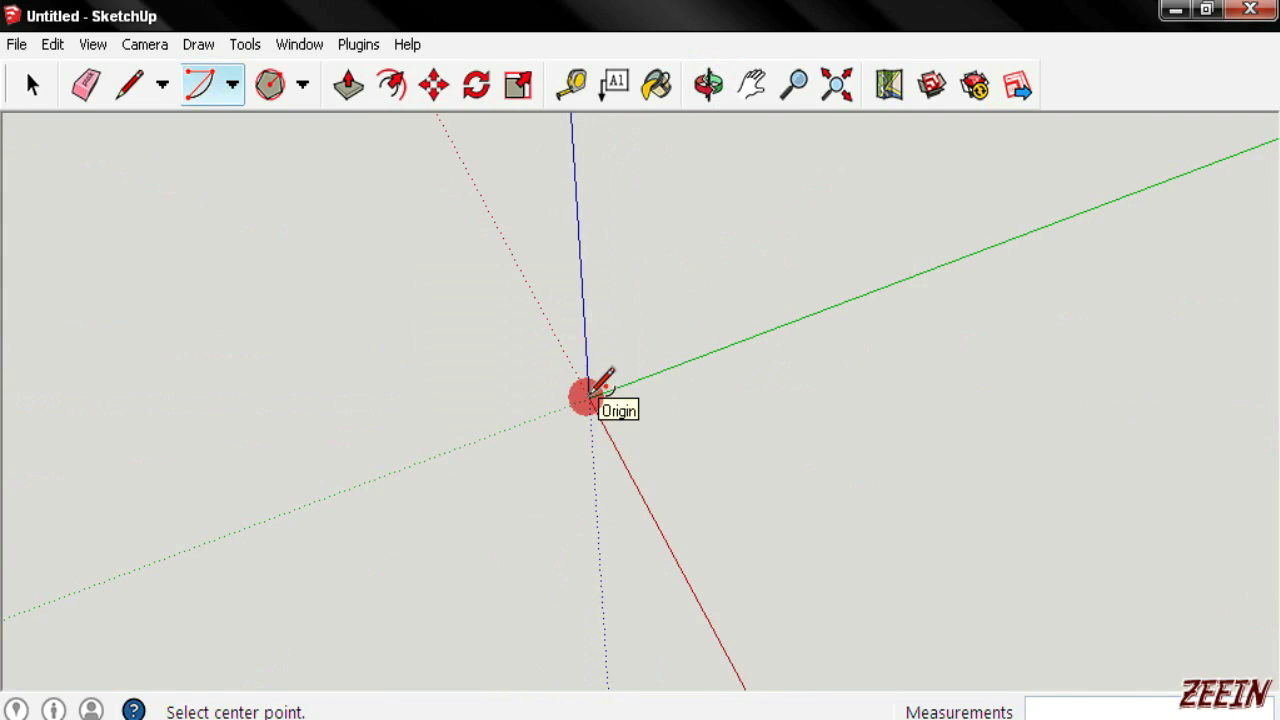
# Draw a 90° pie-slice face centred at the origin with the Pie tool
pyautogui.click(233, 84)
pyautogui.click(237, 158)
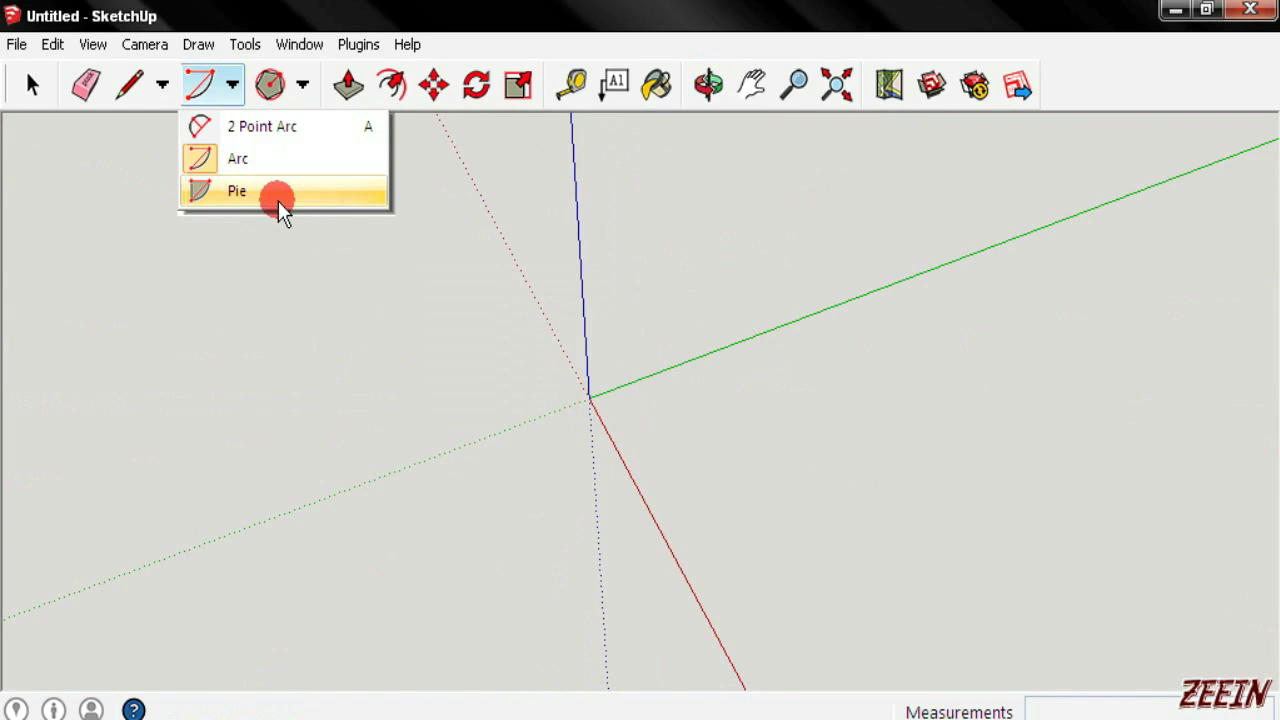
pyautogui.click(278, 201)
pyautogui.click(590, 399)
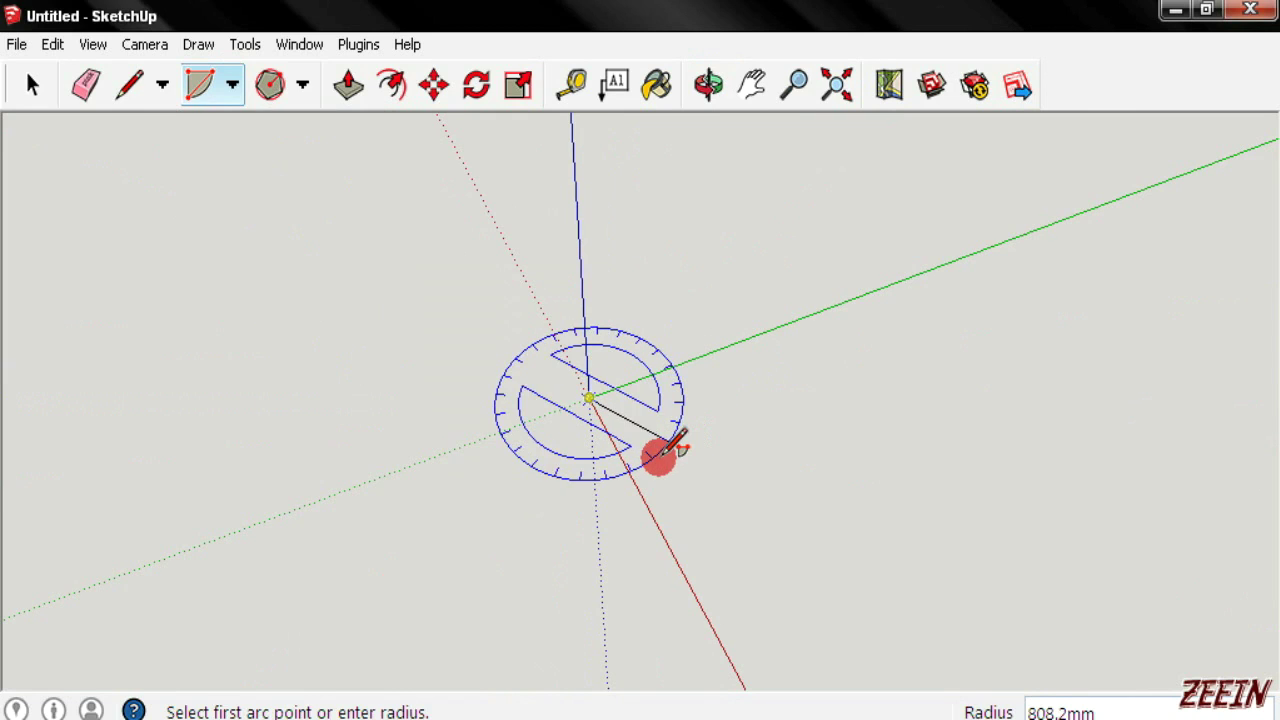
pyautogui.click(639, 491)
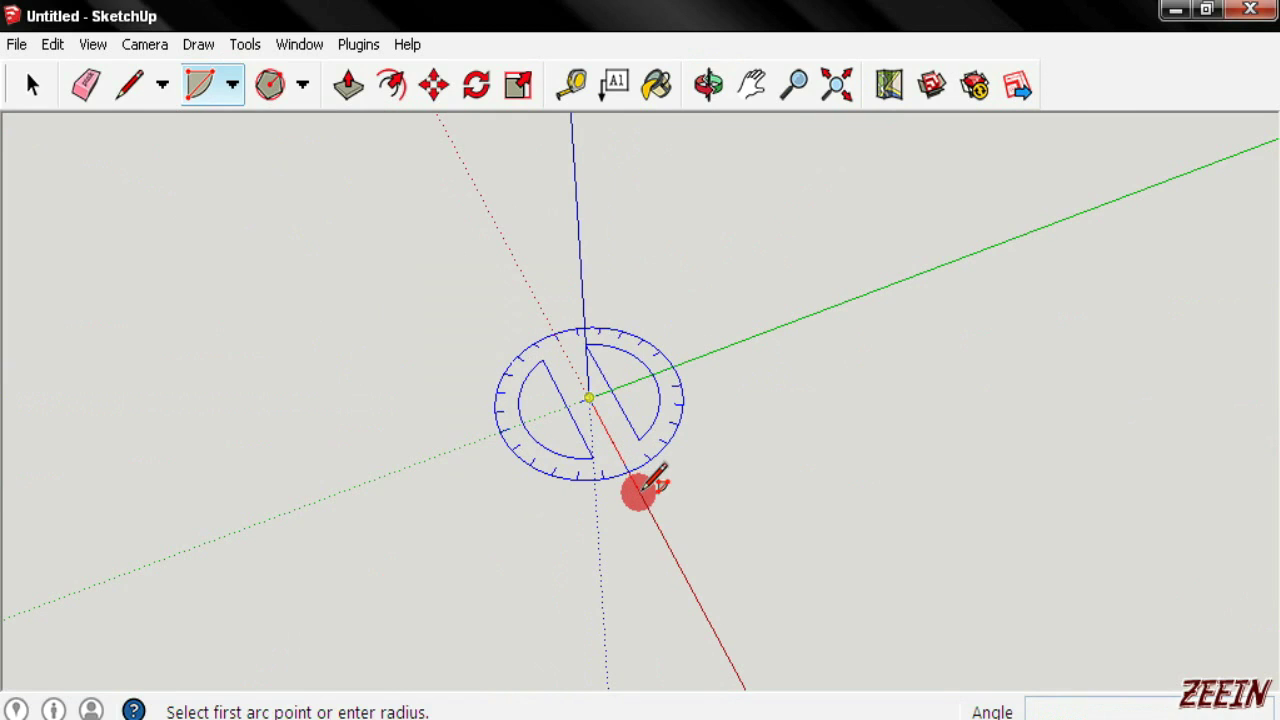
pyautogui.click(703, 358)
pyautogui.moveTo(623, 571)
pyautogui.mouseDown(button='middle')
pyautogui.moveTo(329, 331)
pyautogui.moveTo(618, 488)
pyautogui.moveTo(597, 420)
pyautogui.mouseUp(button='middle')
# Draw a second pie-slice face at the origin, then undo both slices
pyautogui.click(587, 407)
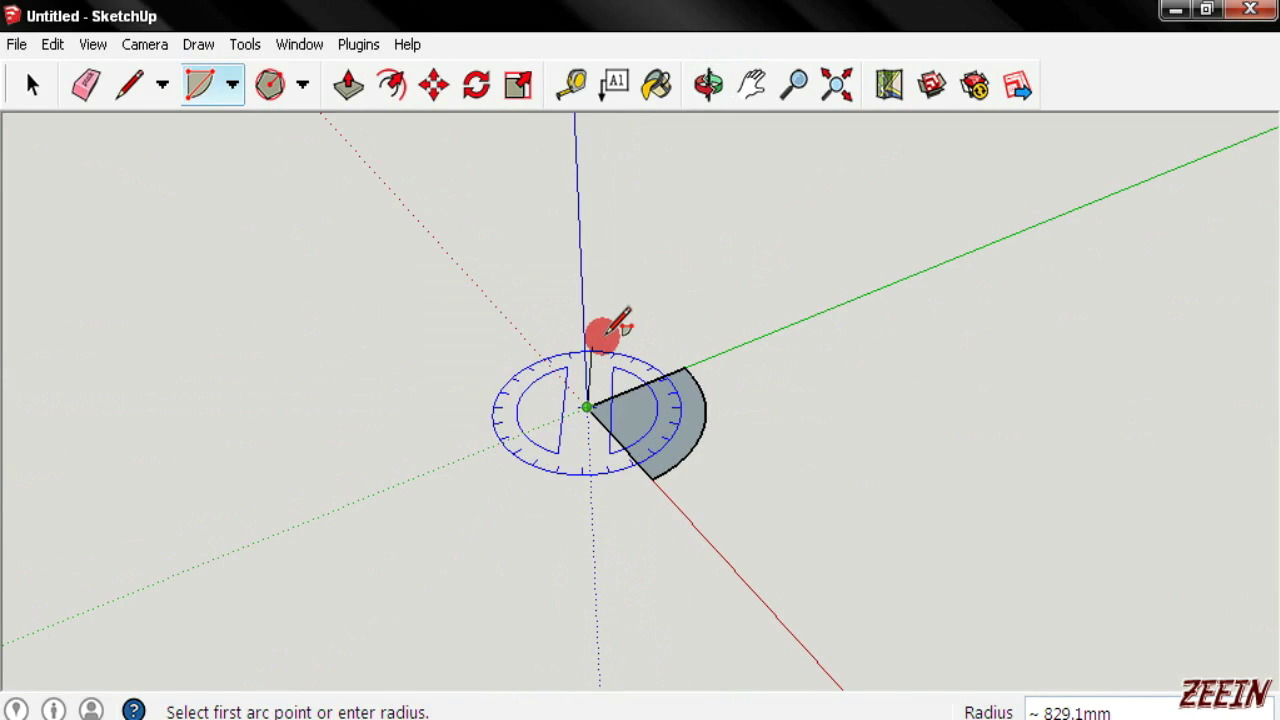
pyautogui.click(591, 343)
pyautogui.click(537, 509)
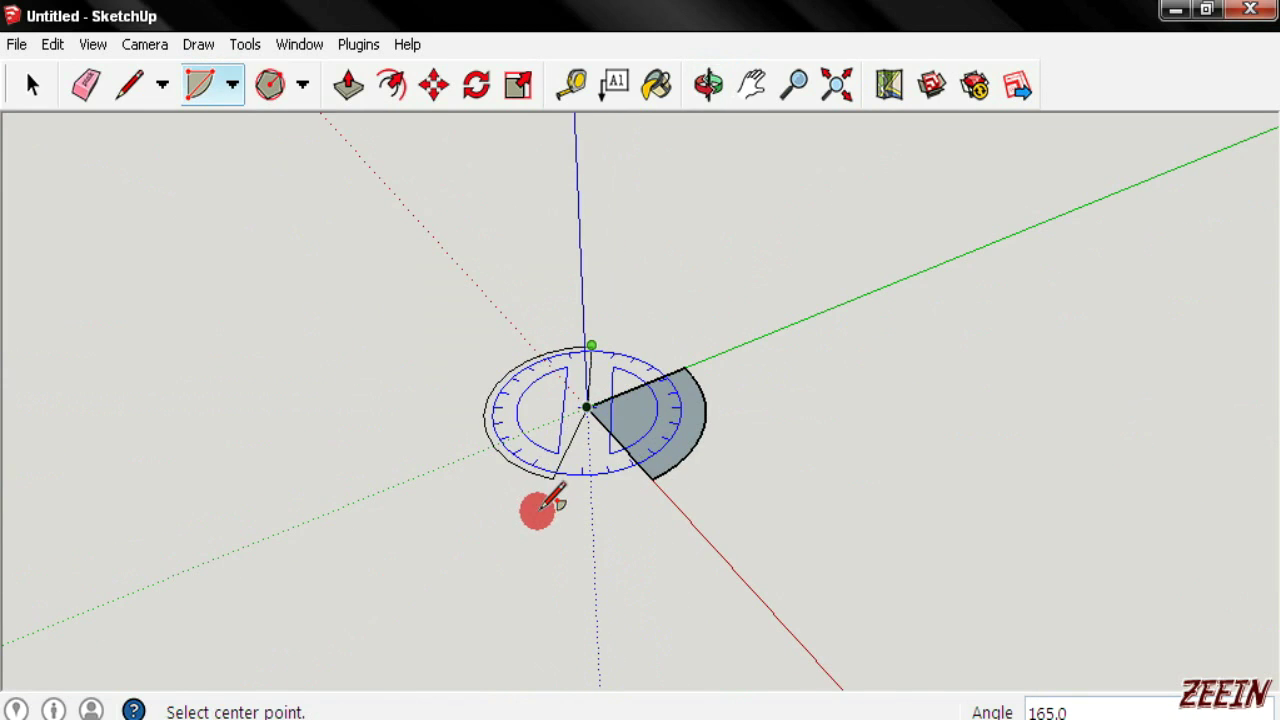
pyautogui.moveTo(634, 537)
pyautogui.mouseDown(button='middle')
pyautogui.moveTo(437, 648)
pyautogui.moveTo(543, 503)
pyautogui.mouseUp(button='middle')
pyautogui.hotkey('ctrl', 'z')
pyautogui.hotkey('ctrl', 'z')
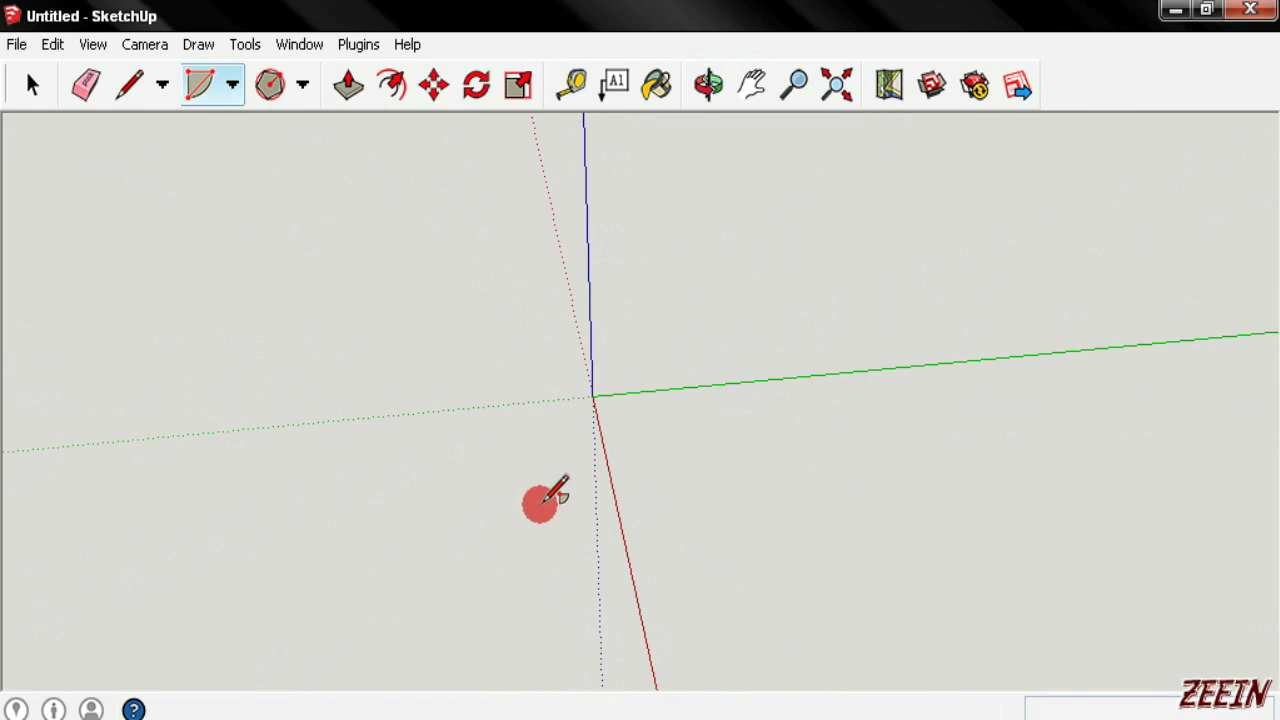
pyautogui.click(233, 85)
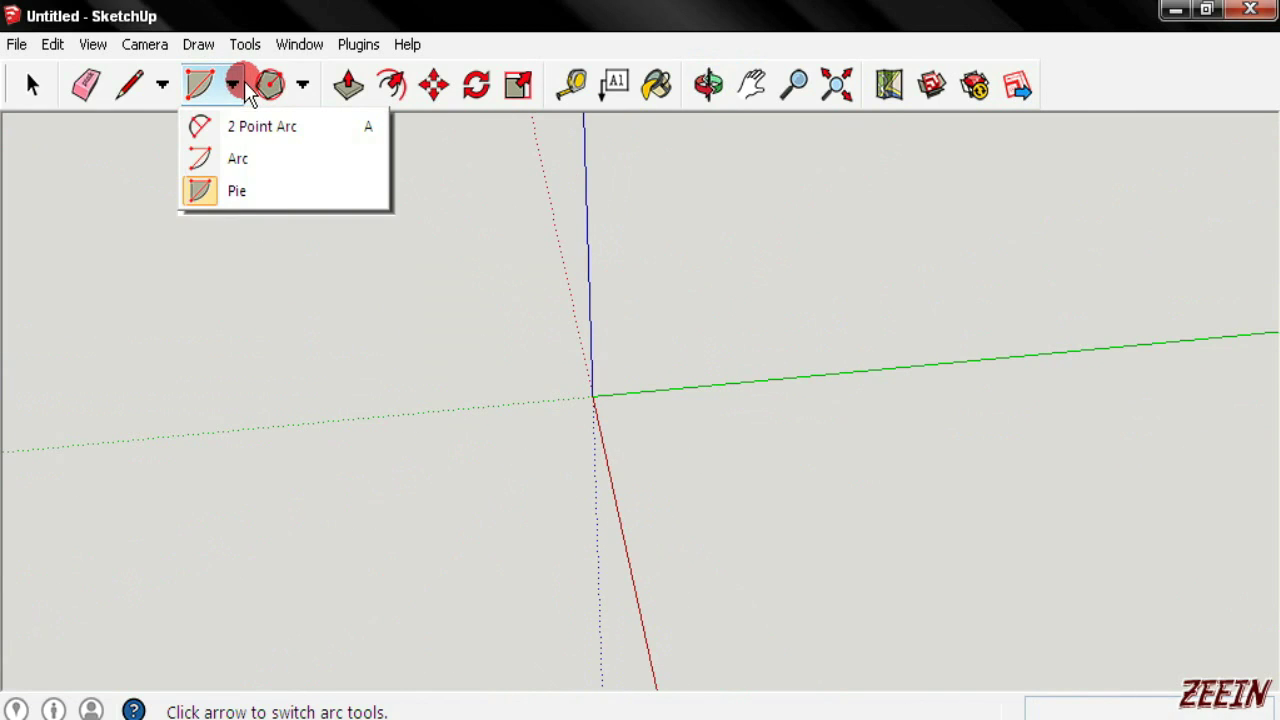
pyautogui.click(305, 84)
pyautogui.click(309, 81)
pyautogui.click(306, 84)
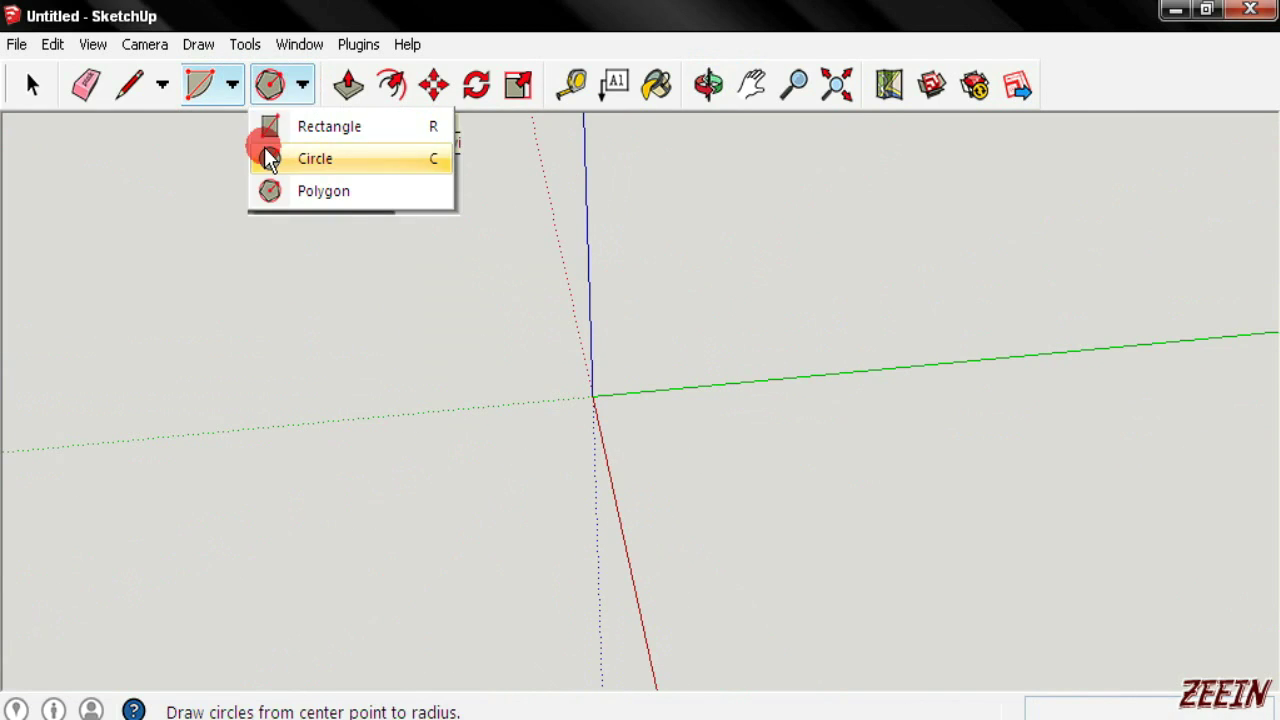
pyautogui.click(393, 135)
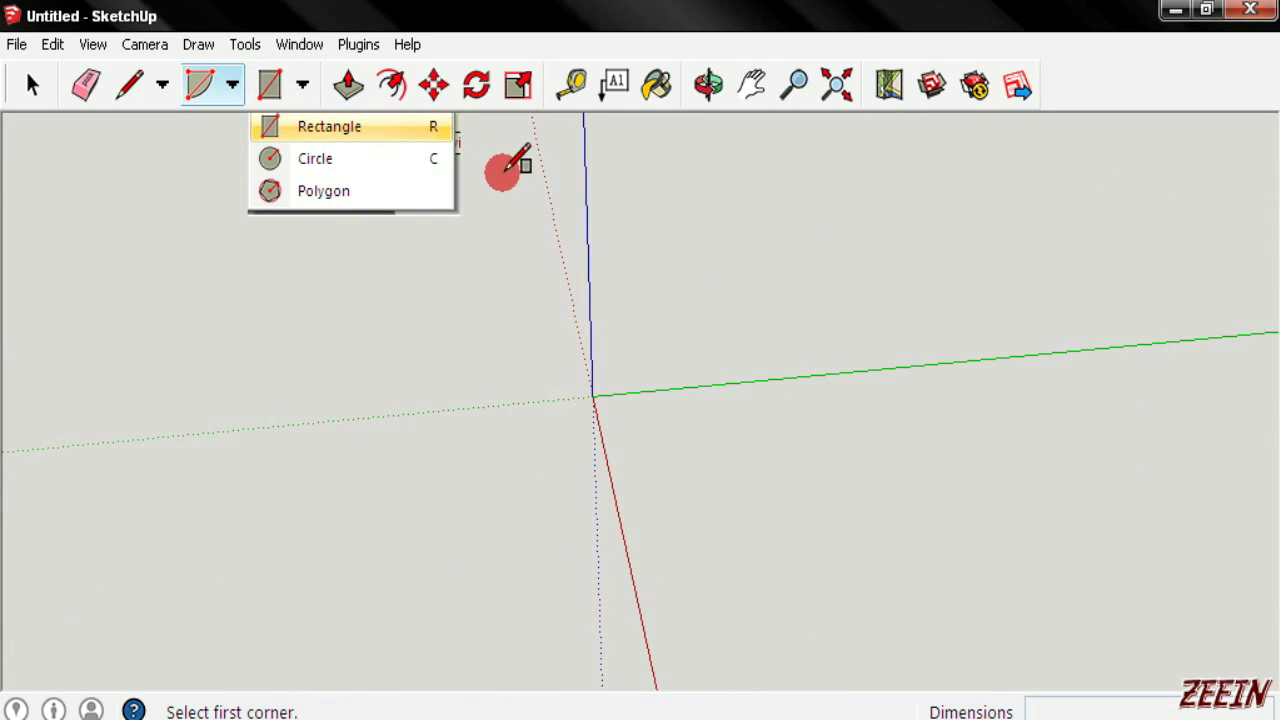
pyautogui.click(598, 398)
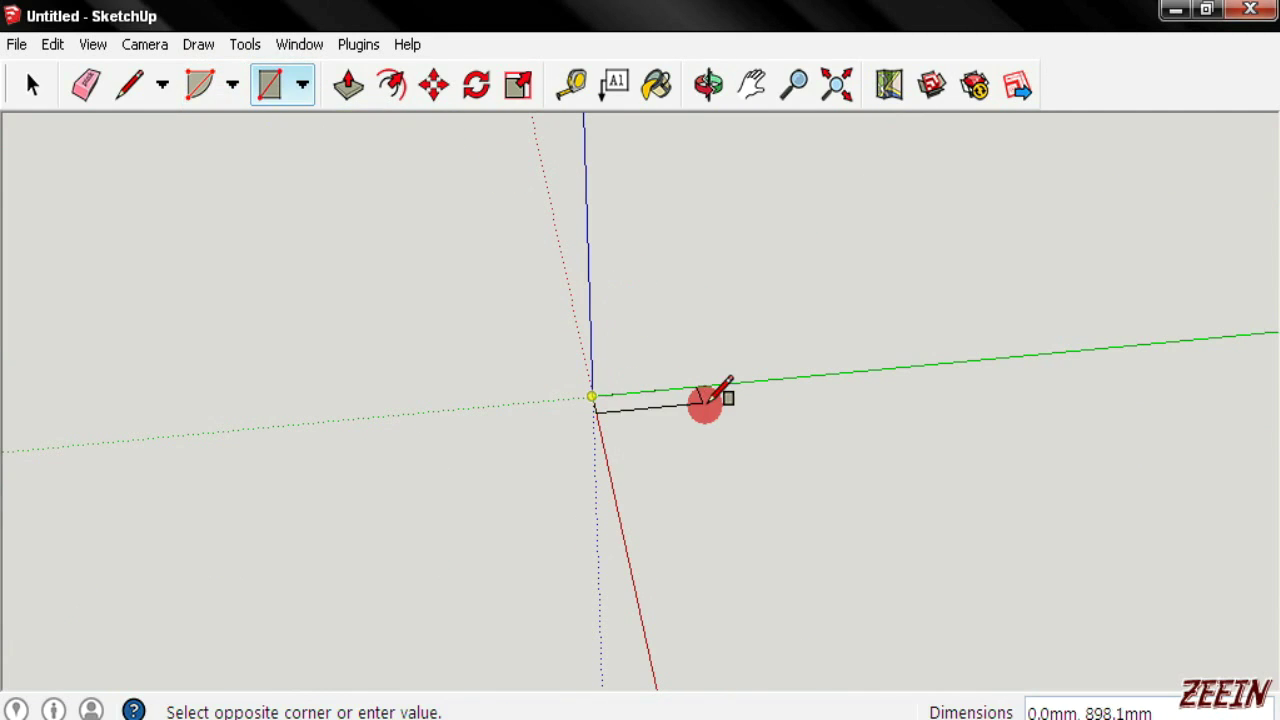
pyautogui.moveTo(777, 500)
pyautogui.mouseDown(button='middle')
pyautogui.moveTo(600, 525)
pyautogui.moveTo(531, 520)
pyautogui.moveTo(535, 497)
pyautogui.mouseUp(button='middle')
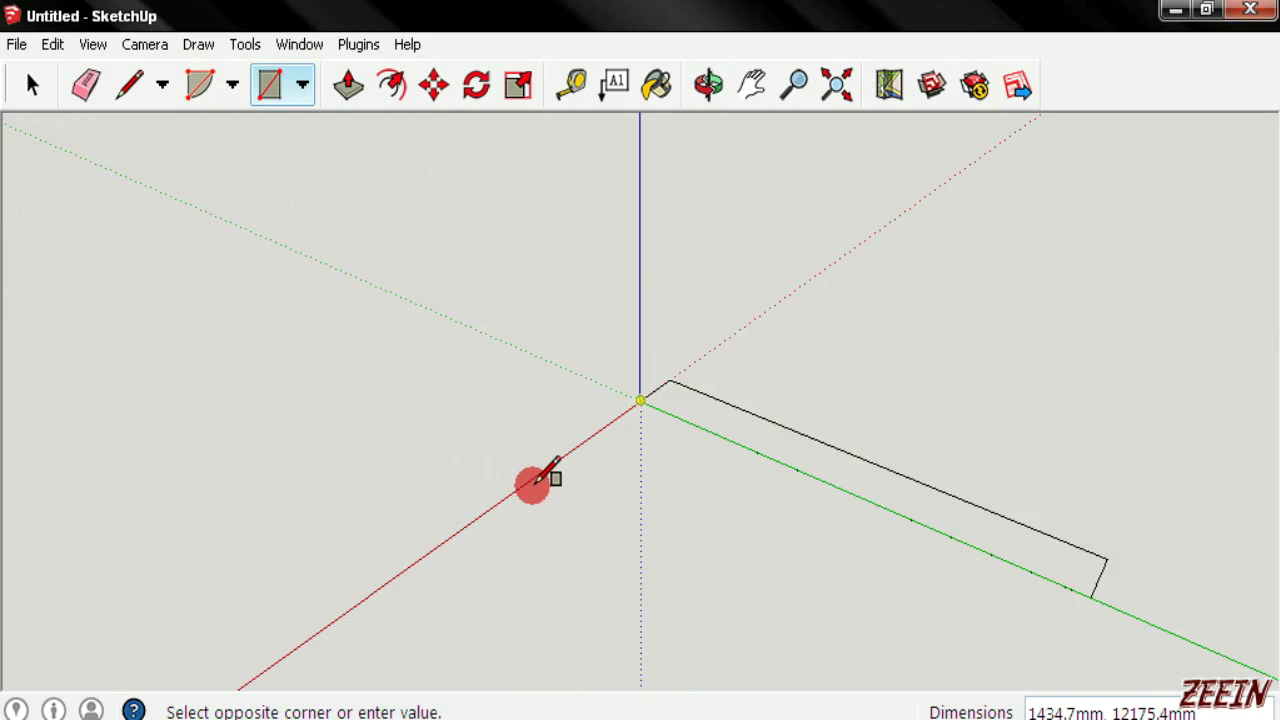
pyautogui.click(682, 499)
pyautogui.moveTo(682, 499)
pyautogui.mouseDown(button='middle')
pyautogui.moveTo(608, 557)
pyautogui.moveTo(529, 551)
pyautogui.mouseUp(button='middle')
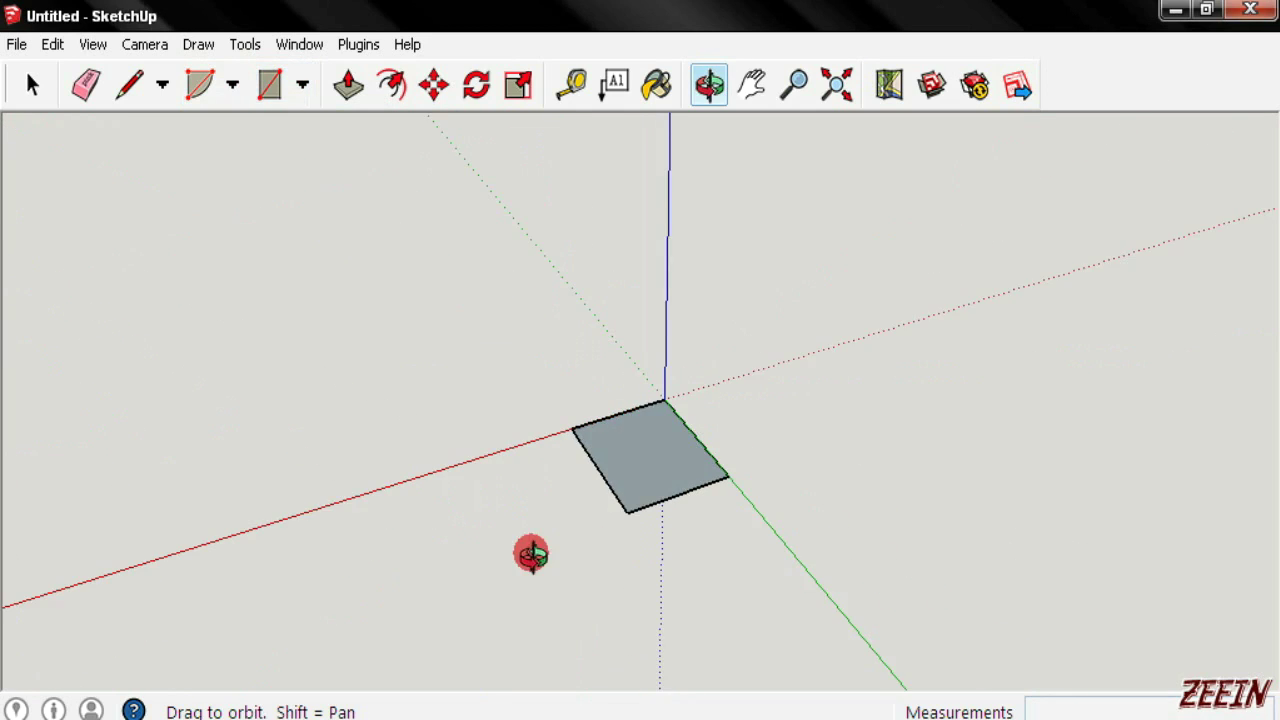
pyautogui.hotkey('ctrl', 'z')
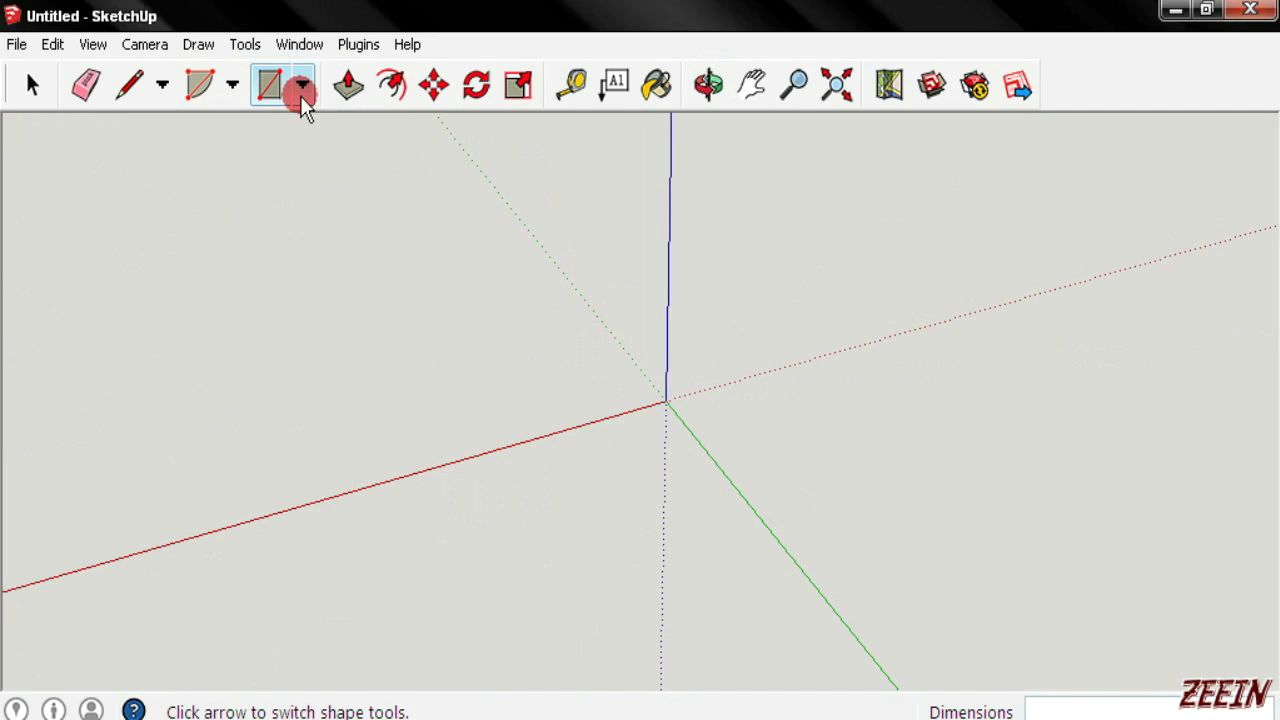
pyautogui.click(302, 86)
pyautogui.click(313, 172)
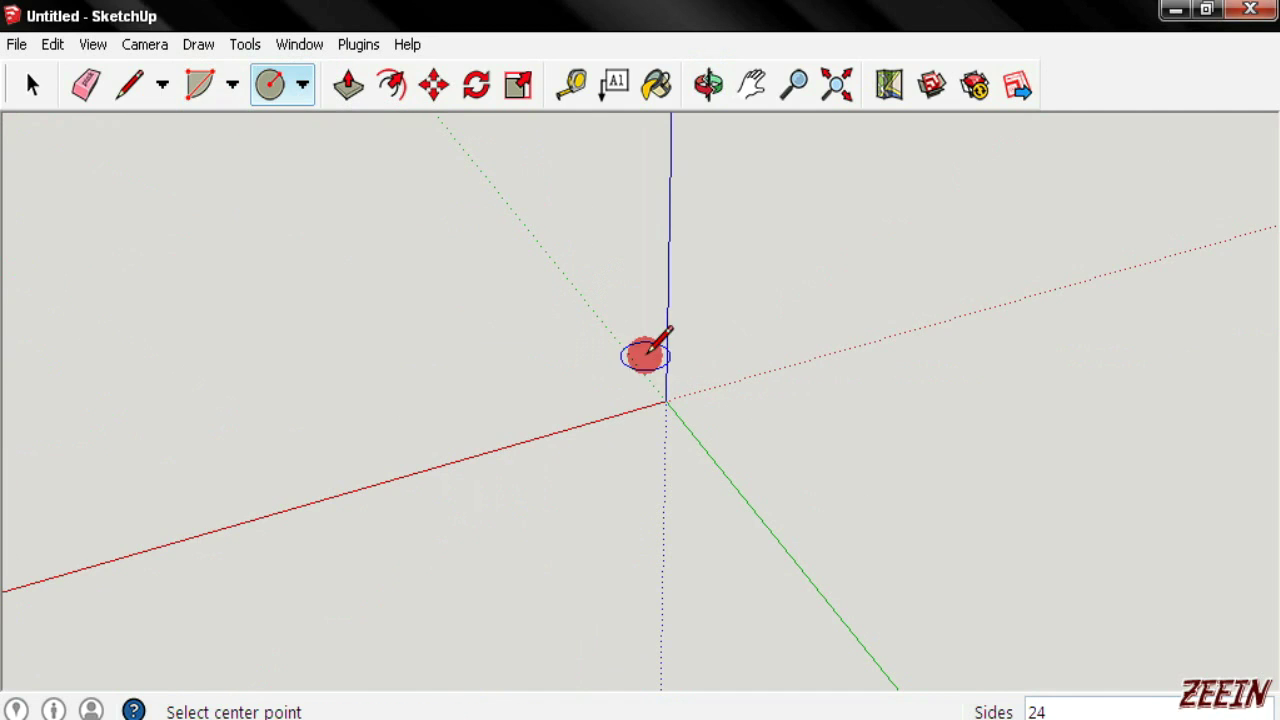
pyautogui.click(667, 401)
pyautogui.click(757, 480)
pyautogui.moveTo(703, 523)
pyautogui.mouseDown(button='middle')
pyautogui.moveTo(876, 270)
pyautogui.moveTo(766, 400)
pyautogui.mouseUp(button='middle')
pyautogui.hotkey('ctrl', 'z')
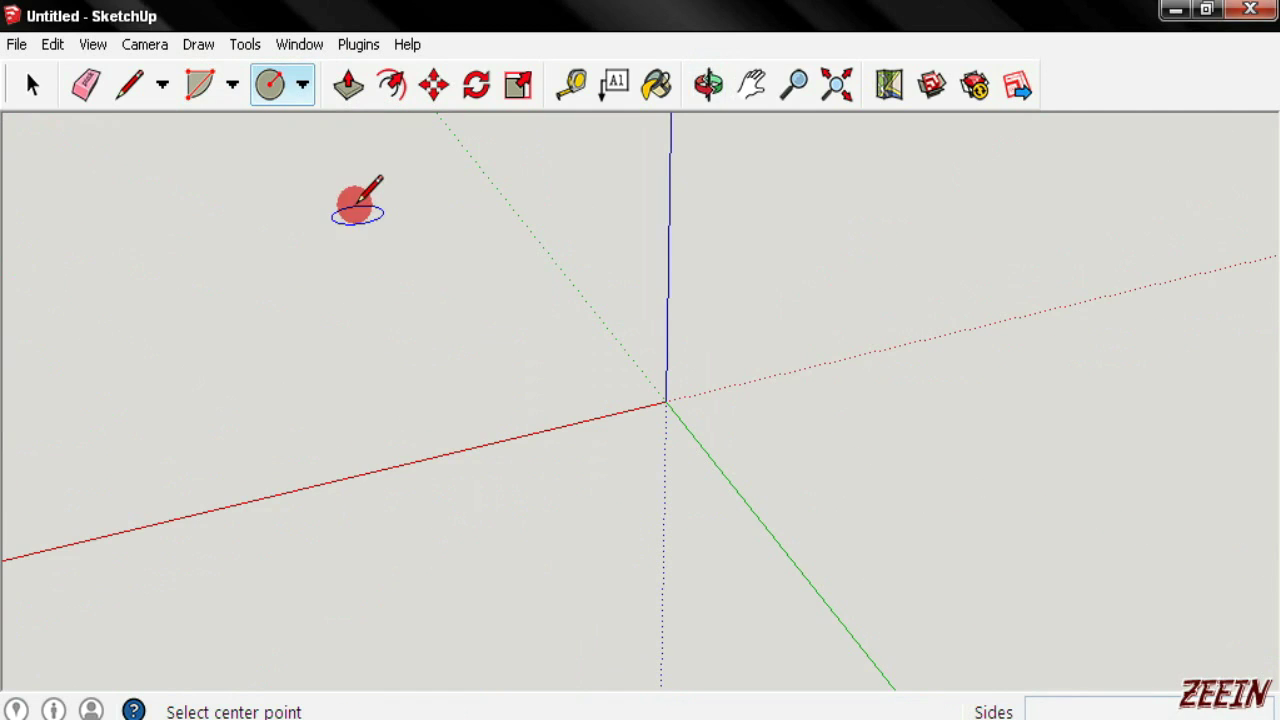
pyautogui.click(304, 84)
pyautogui.click(335, 195)
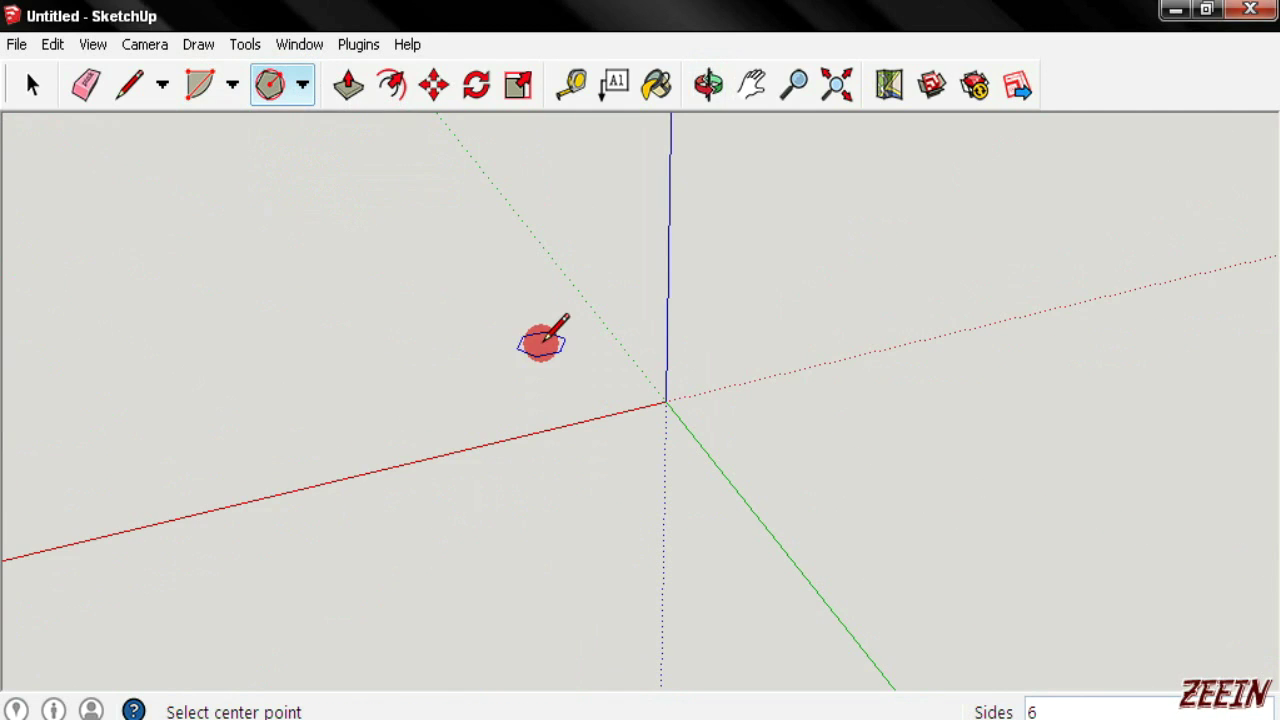
pyautogui.click(667, 401)
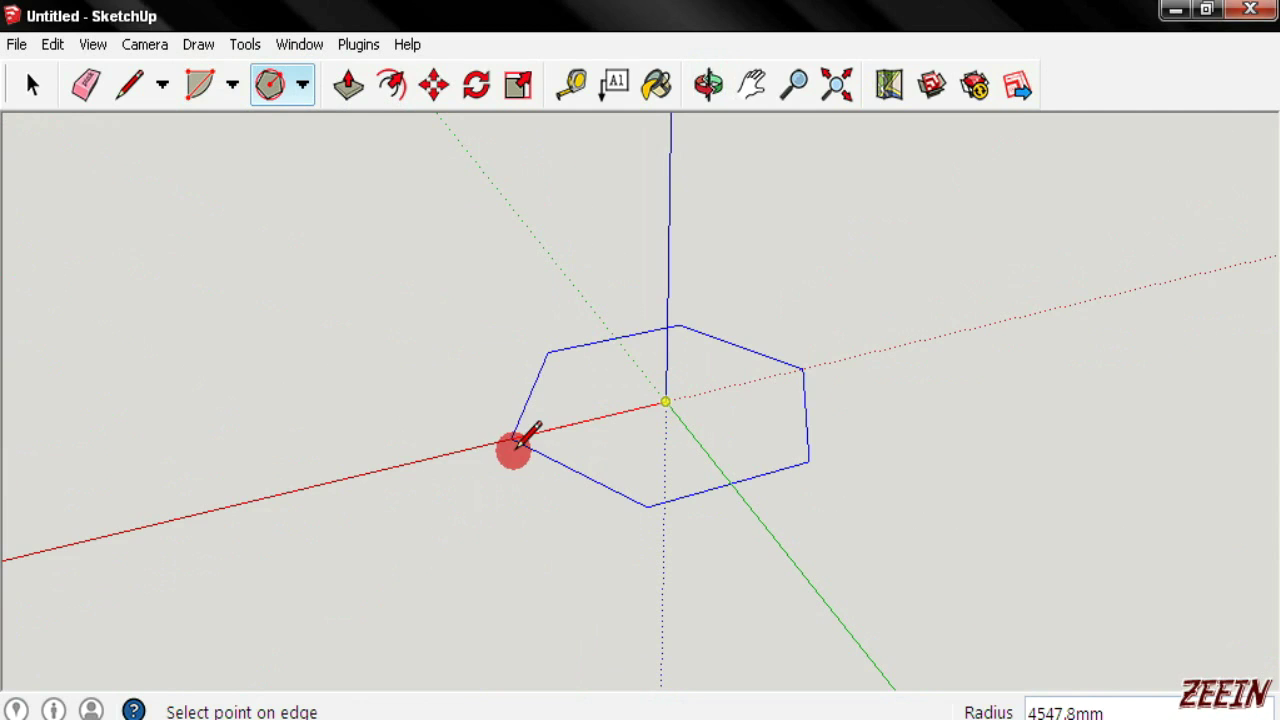
pyautogui.click(430, 487)
pyautogui.moveTo(766, 486)
pyautogui.mouseDown(button='middle')
pyautogui.moveTo(966, 189)
pyautogui.moveTo(743, 517)
pyautogui.mouseUp(button='middle')
pyautogui.hotkey('ctrl', 'z')
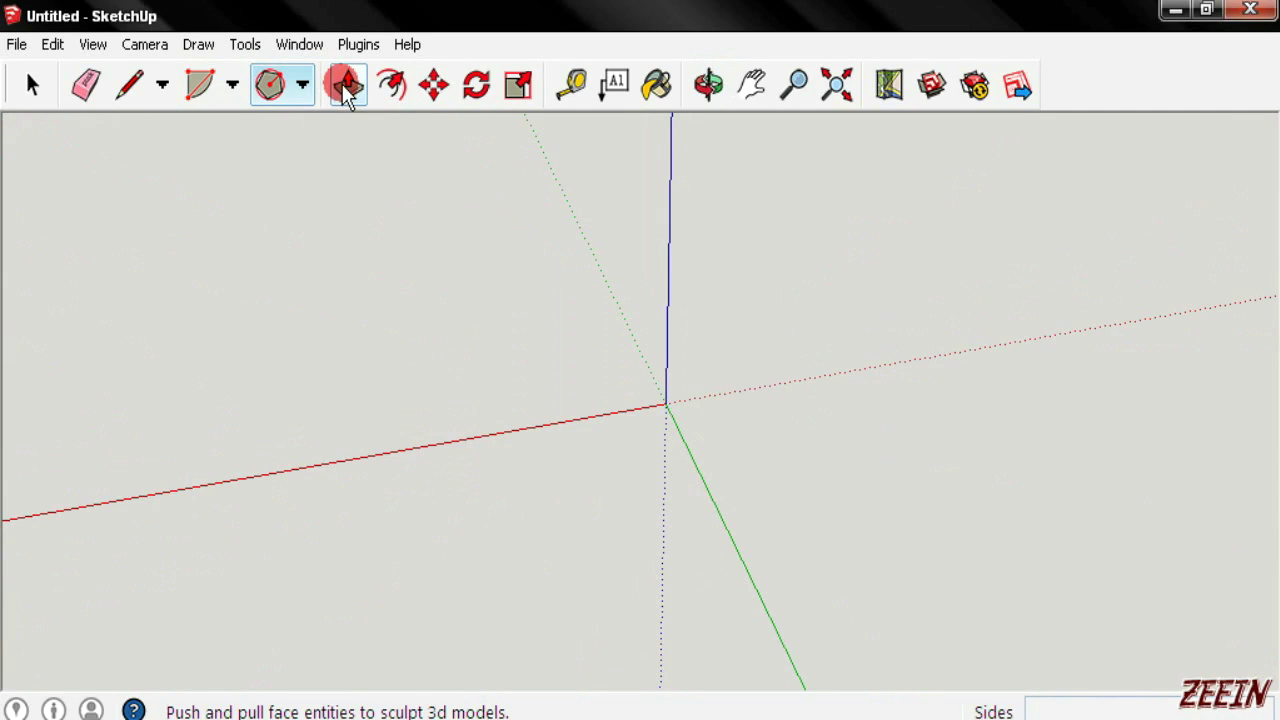
pyautogui.click(348, 84)
pyautogui.moveTo(728, 363)
pyautogui.mouseDown(button='middle')
pyautogui.moveTo(894, 363)
pyautogui.moveTo(713, 395)
pyautogui.mouseUp(button='middle')
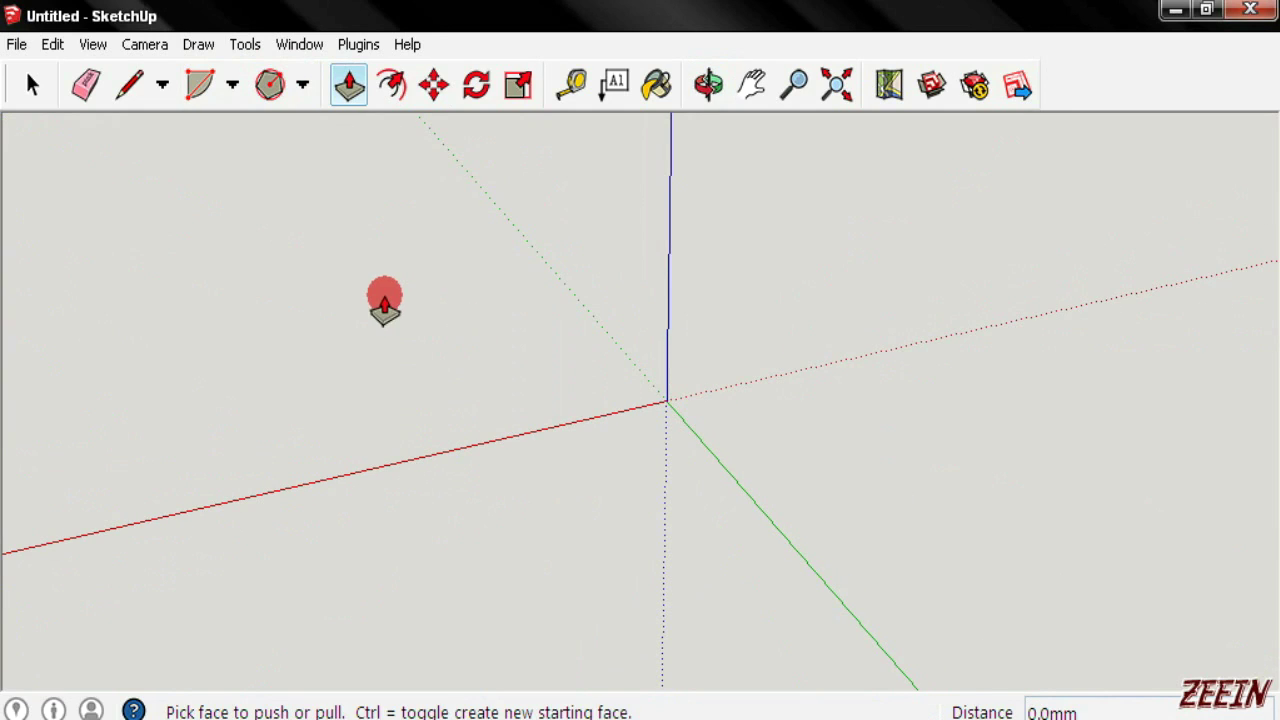
pyautogui.moveTo(700, 432)
pyautogui.mouseDown(button='middle')
pyautogui.moveTo(820, 366)
pyautogui.moveTo(606, 380)
pyautogui.moveTo(711, 414)
pyautogui.moveTo(660, 434)
pyautogui.mouseUp(button='middle')
pyautogui.moveTo(689, 389); pyautogui.dragTo(553, 468)
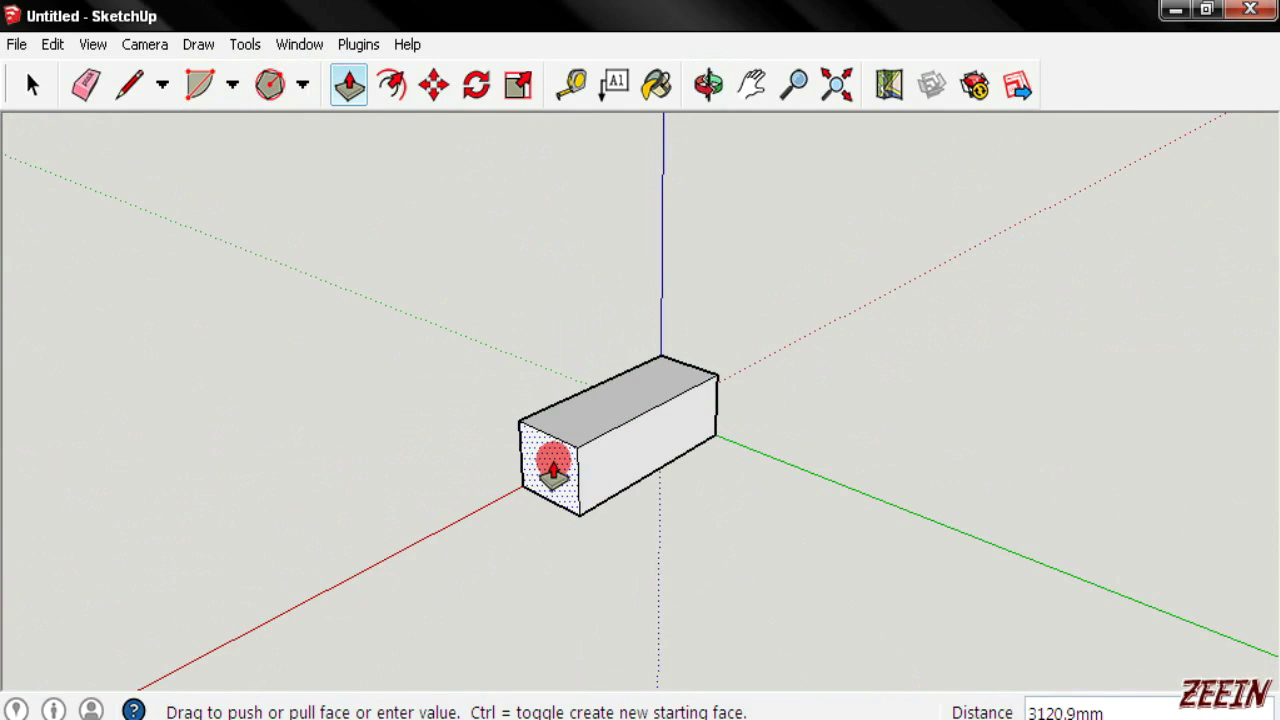
pyautogui.moveTo(1023, 466)
pyautogui.mouseDown(button='middle')
pyautogui.moveTo(371, 383)
pyautogui.moveTo(728, 495)
pyautogui.mouseUp(button='middle')
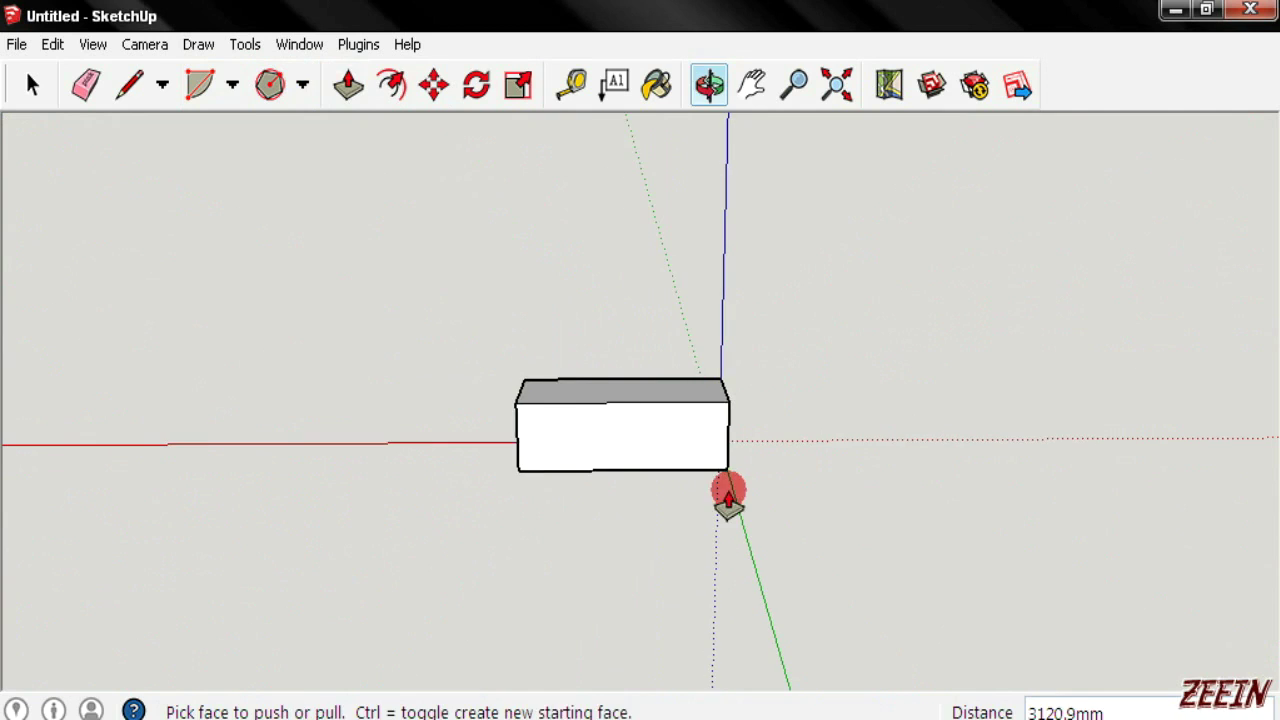
pyautogui.hotkey('ctrl', 'z')
pyautogui.moveTo(829, 463)
pyautogui.mouseDown(button='middle')
pyautogui.moveTo(563, 457)
pyautogui.moveTo(726, 443)
pyautogui.mouseUp(button='middle')
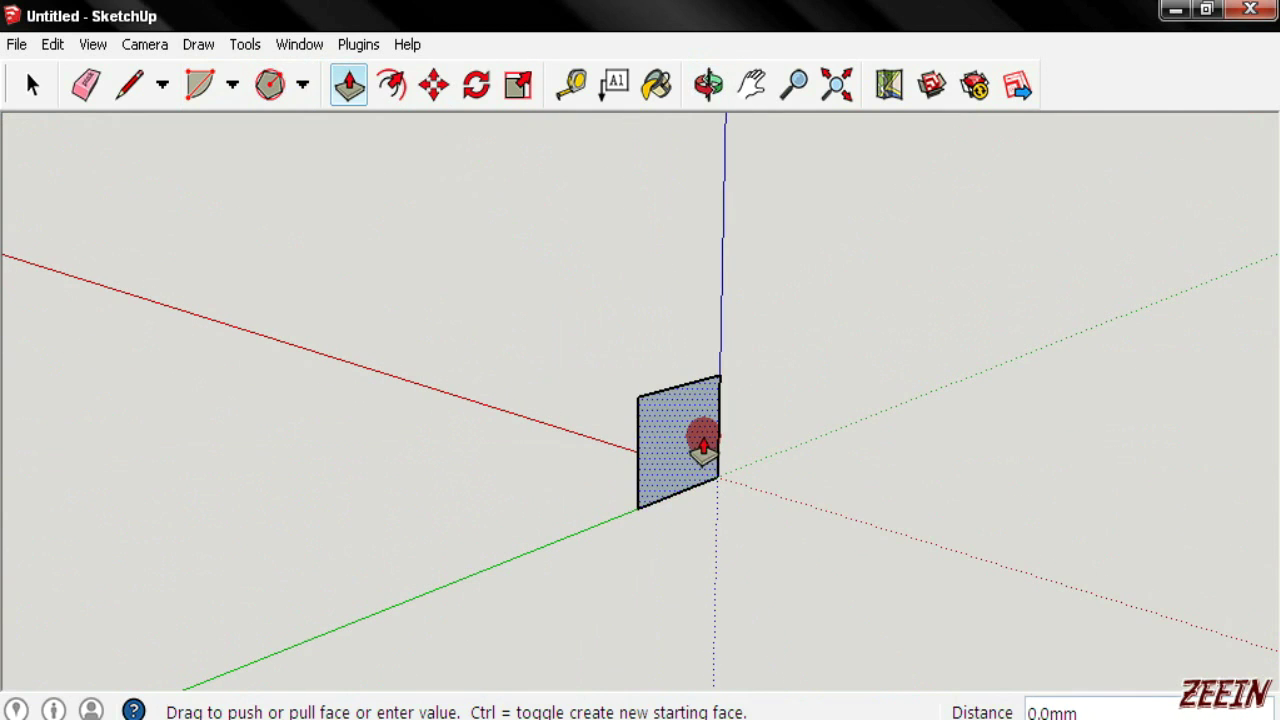
pyautogui.moveTo(703, 445); pyautogui.dragTo(938, 520)
pyautogui.moveTo(940, 515)
pyautogui.mouseDown(button='middle')
pyautogui.moveTo(777, 529)
pyautogui.moveTo(1103, 491)
pyautogui.moveTo(797, 569)
pyautogui.moveTo(503, 305)
pyautogui.moveTo(374, 449)
pyautogui.mouseUp(button='middle')
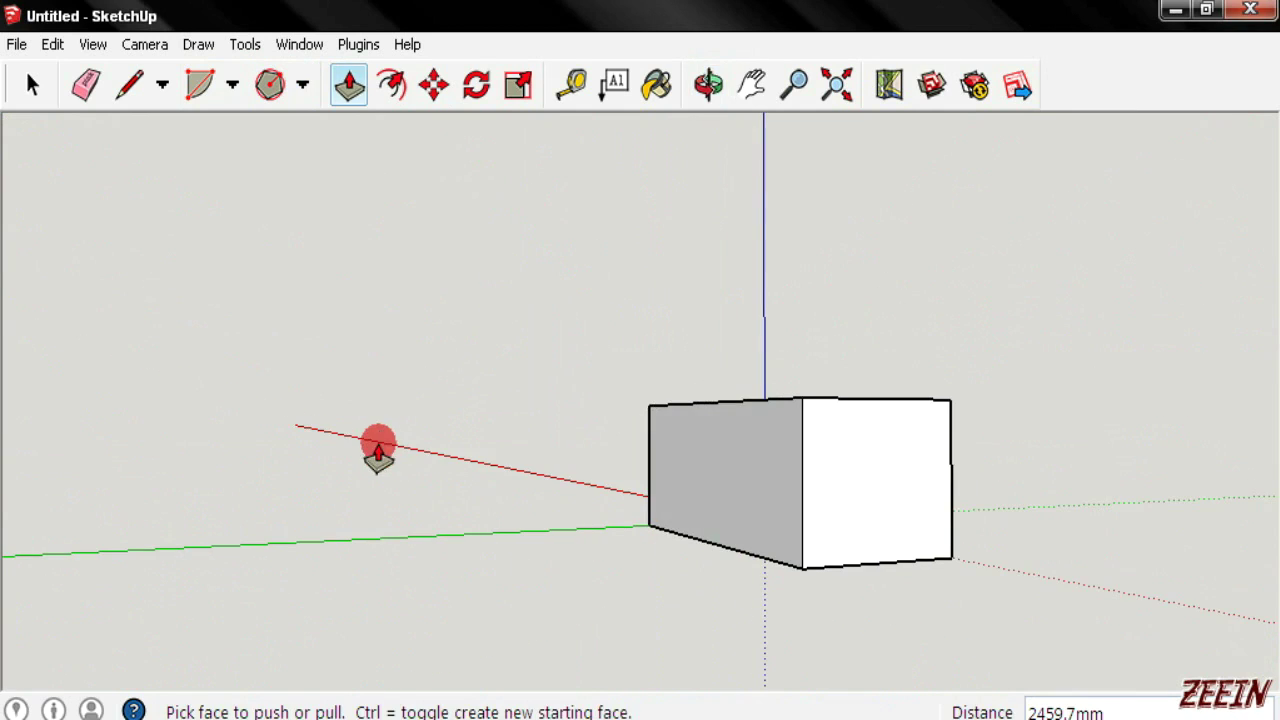
pyautogui.moveTo(451, 500); pyautogui.dragTo(917, 642, button='middle')
pyautogui.hotkey('ctrl', 'z')
pyautogui.moveTo(874, 586)
pyautogui.mouseDown(button='middle')
pyautogui.moveTo(680, 486)
pyautogui.moveTo(754, 489)
pyautogui.mouseUp(button='middle')
pyautogui.hotkey('ctrl', 'z')
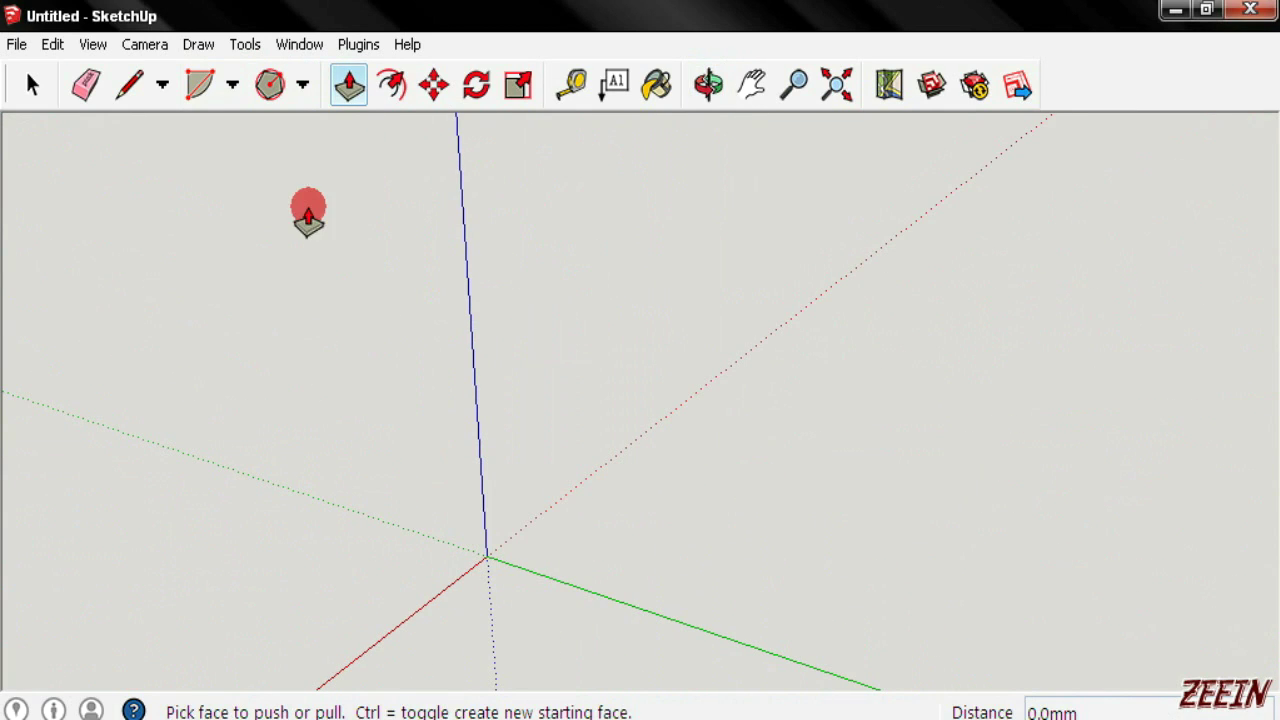
pyautogui.click(392, 86)
pyautogui.moveTo(508, 171); pyautogui.dragTo(549, 507, button='middle')
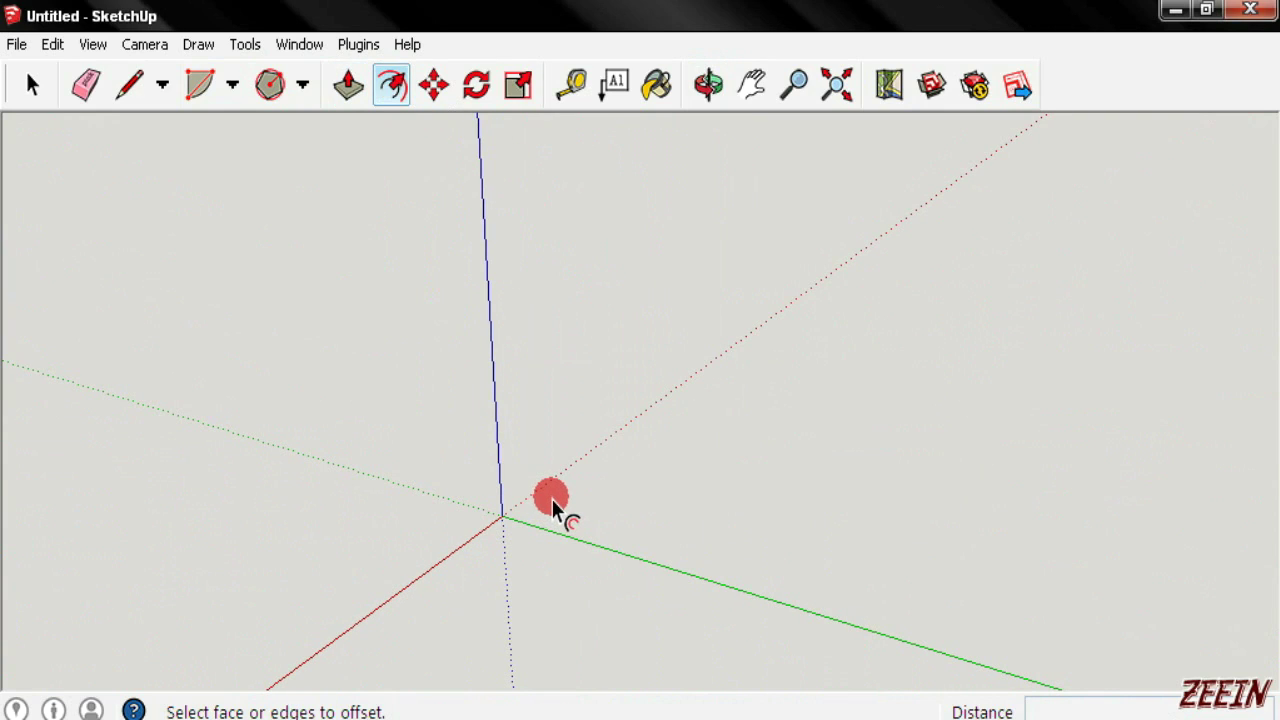
# Restore the rectangle and offset an inner outline inside its face
pyautogui.hotkey('ctrl', 'y')
pyautogui.hotkey('ctrl', 'y')
pyautogui.hotkey('ctrl', 'y')
pyautogui.hotkey('ctrl', 'y')
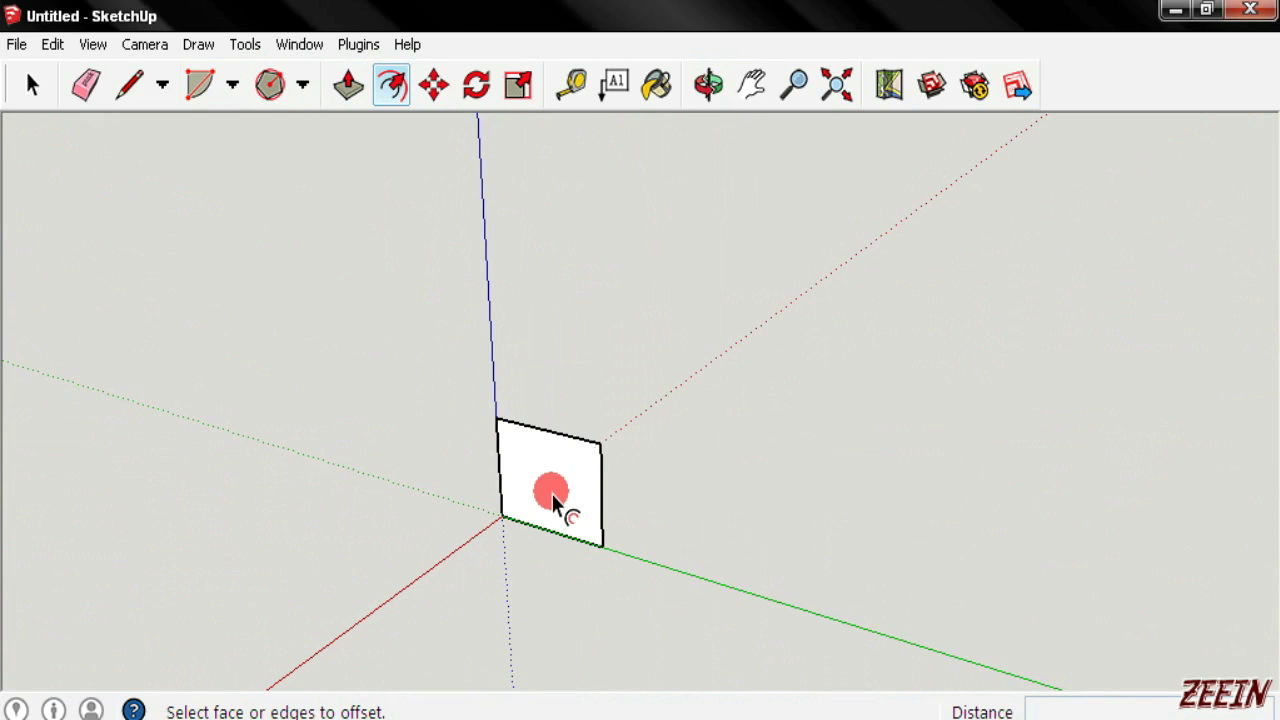
pyautogui.moveTo(524, 492); pyautogui.dragTo(629, 457, button='middle')
pyautogui.scroll(2, 509, 534)
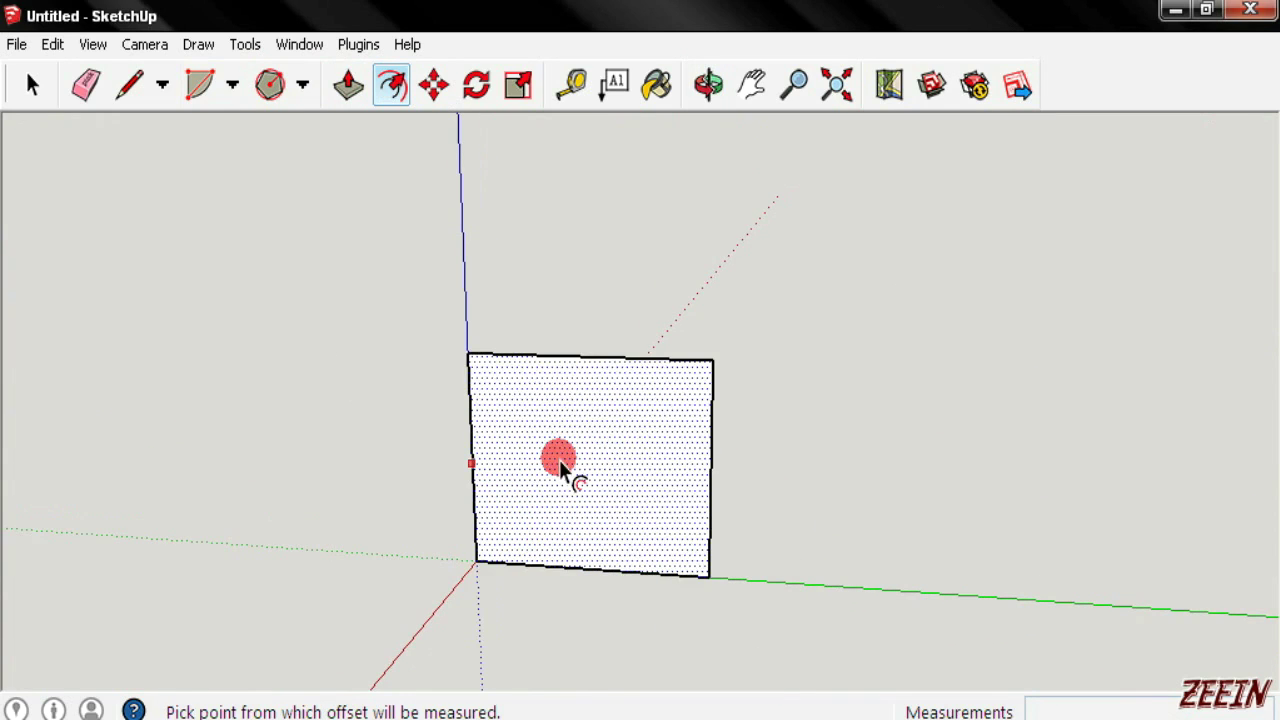
pyautogui.click(585, 410)
pyautogui.click(590, 401)
# Offset a second, smaller outline inside the inner face, then undo the offsets
pyautogui.moveTo(634, 414)
pyautogui.mouseDown(button='middle')
pyautogui.moveTo(914, 505)
pyautogui.moveTo(877, 434)
pyautogui.moveTo(803, 529)
pyautogui.mouseUp(button='middle')
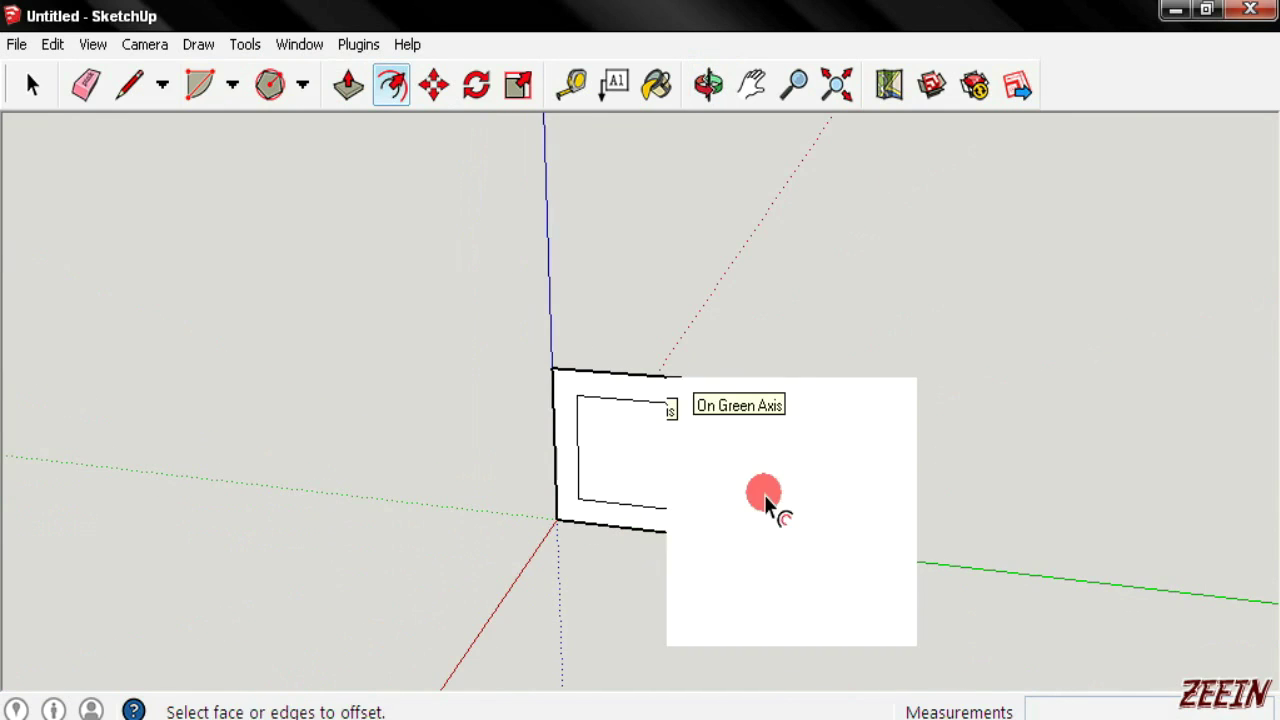
pyautogui.moveTo(636, 440); pyautogui.dragTo(740, 457, button='middle')
pyautogui.click(712, 441)
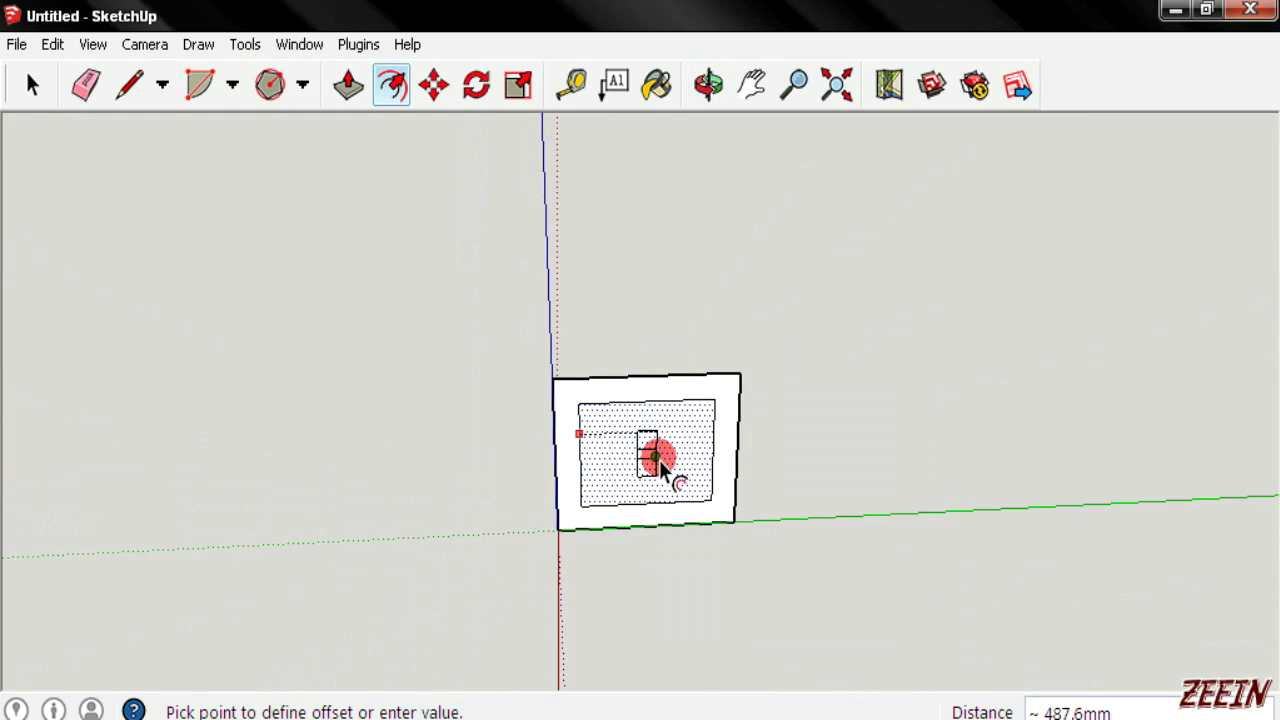
pyautogui.click(659, 460)
pyautogui.hotkey('ctrl', 'z')
pyautogui.hotkey('ctrl', 'z')
pyautogui.hotkey('ctrl', 'z')
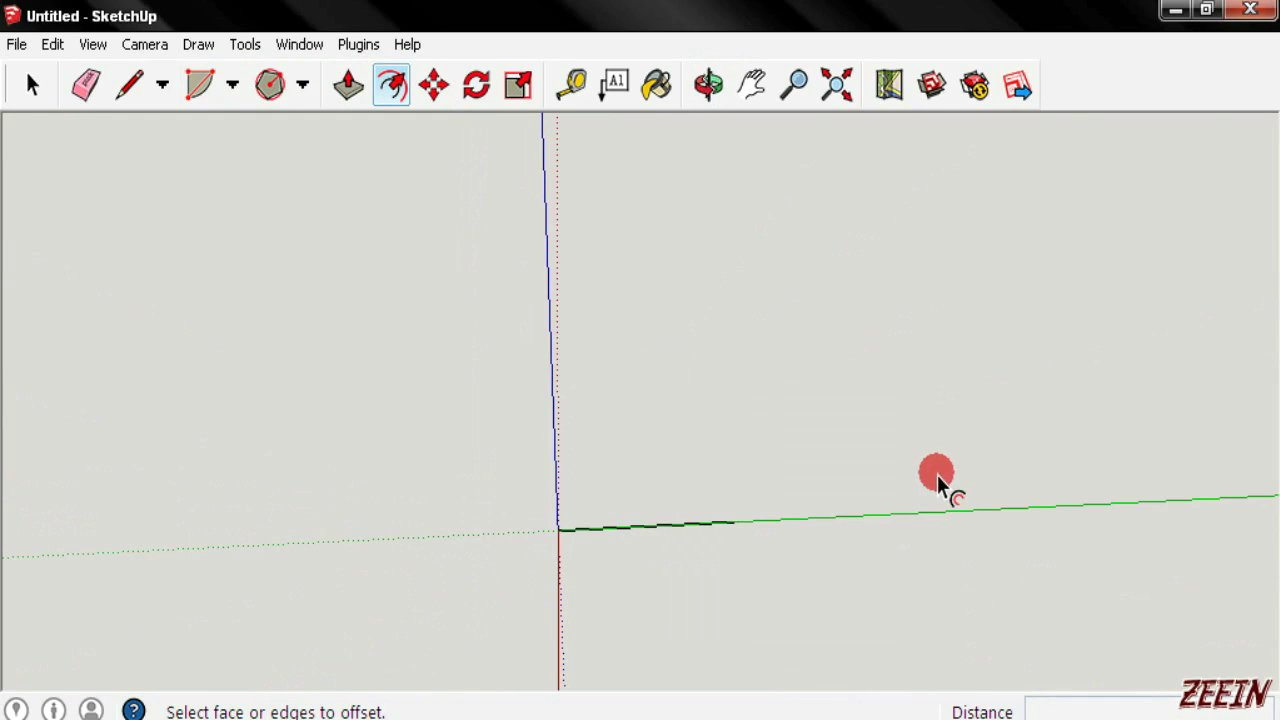
pyautogui.click(434, 85)
pyautogui.moveTo(599, 253)
pyautogui.mouseDown(button='middle')
pyautogui.moveTo(646, 329)
pyautogui.moveTo(505, 340)
pyautogui.mouseUp(button='middle')
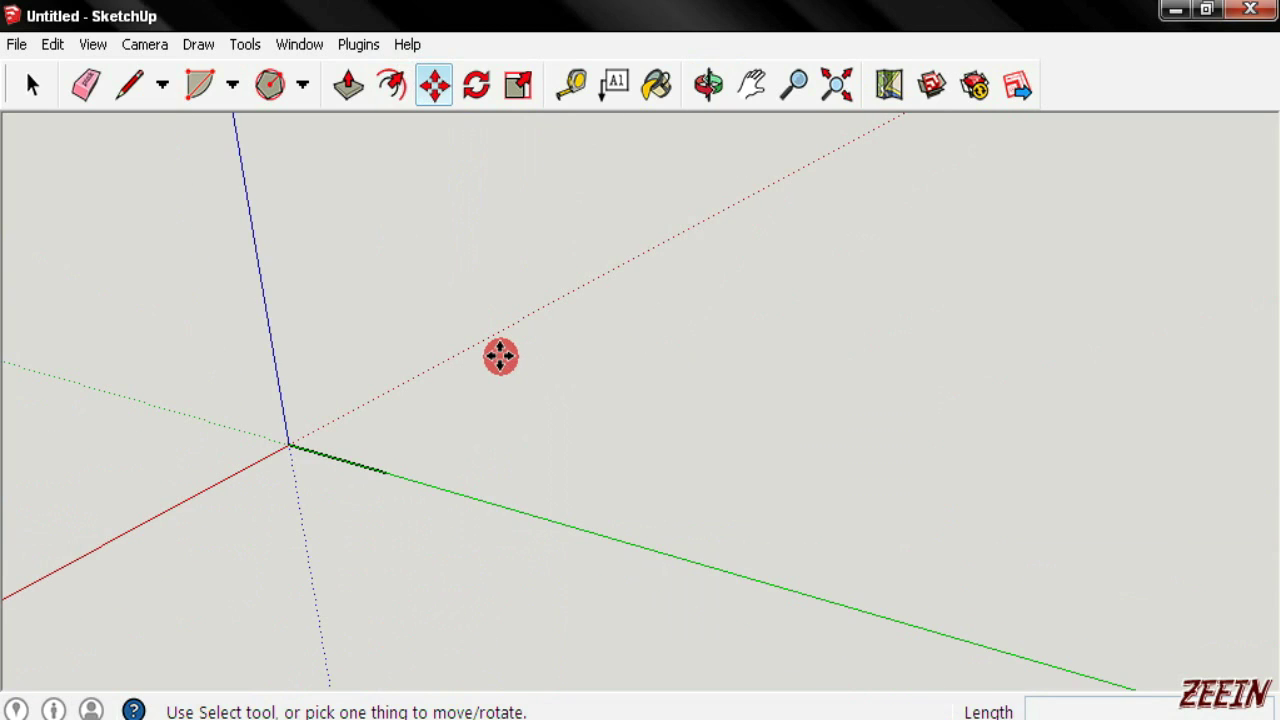
# Move the rectangle face to several trial positions, ending lower along the blue axis
pyautogui.click(323, 406)
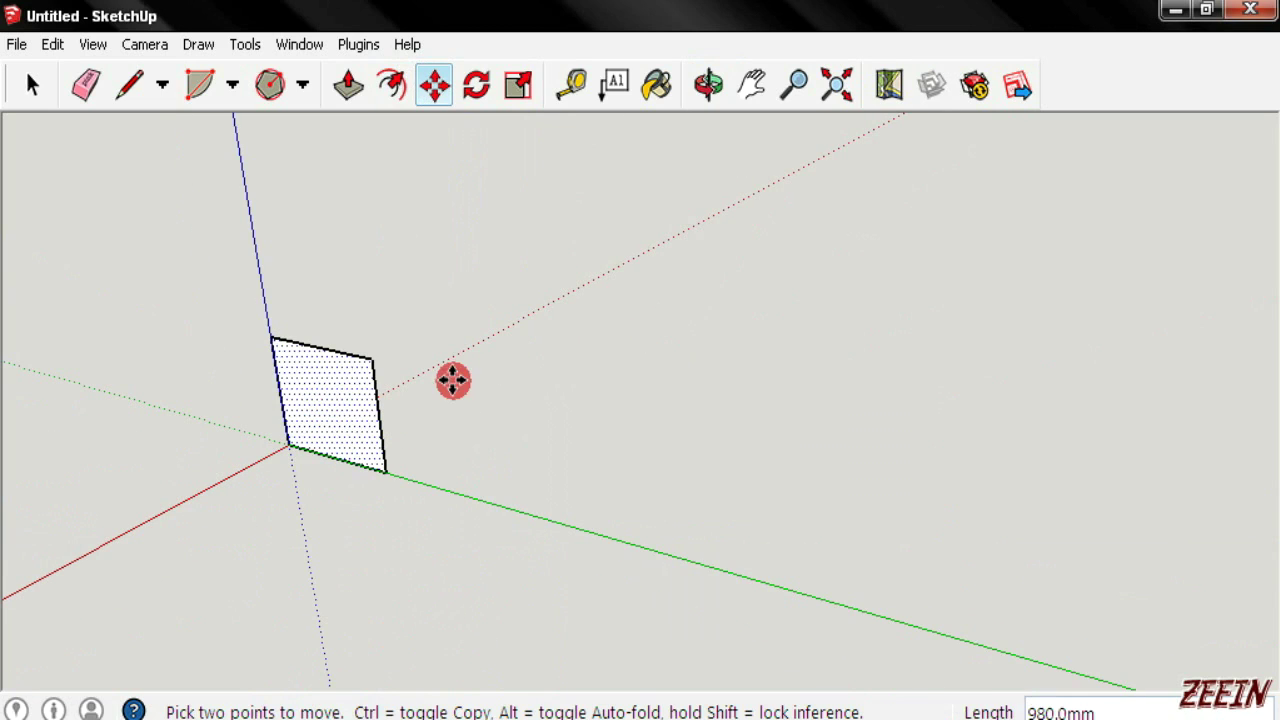
pyautogui.click(598, 352)
pyautogui.click(630, 362)
pyautogui.click(385, 480)
pyautogui.moveTo(687, 449)
pyautogui.mouseDown(button='middle')
pyautogui.moveTo(634, 464)
pyautogui.moveTo(437, 428)
pyautogui.mouseUp(button='middle')
pyautogui.click(437, 430)
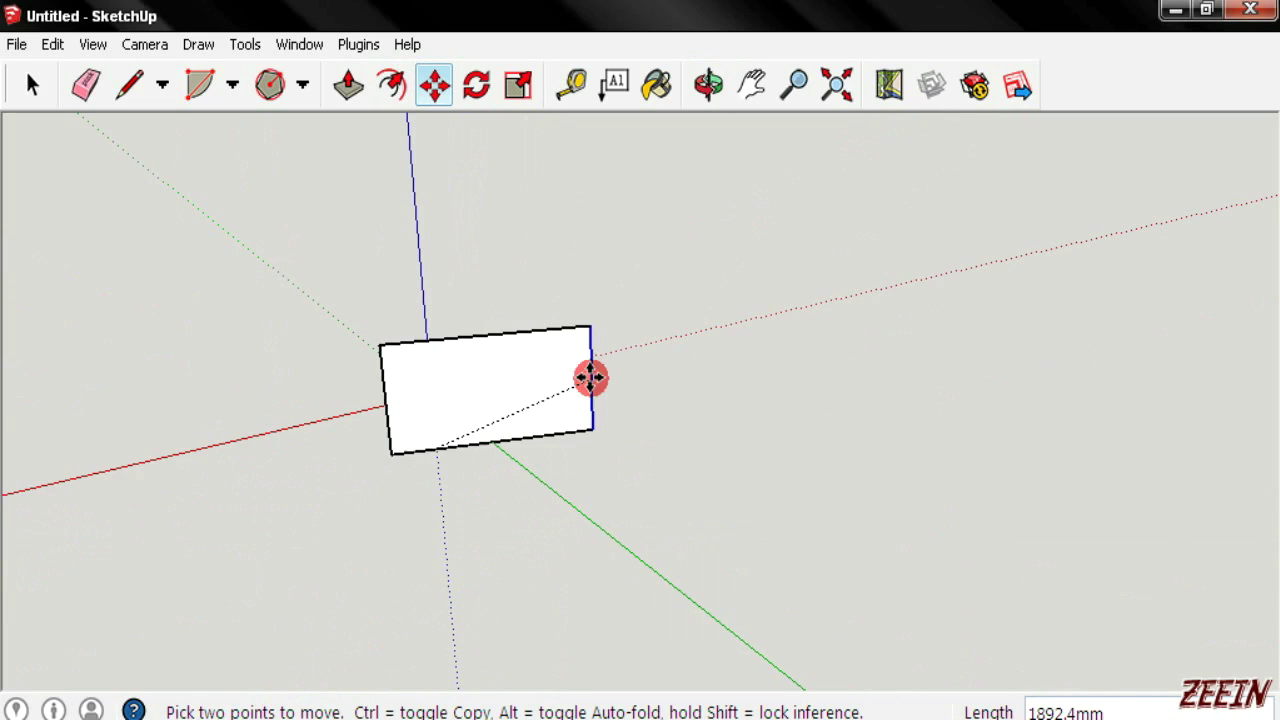
pyautogui.click(674, 451)
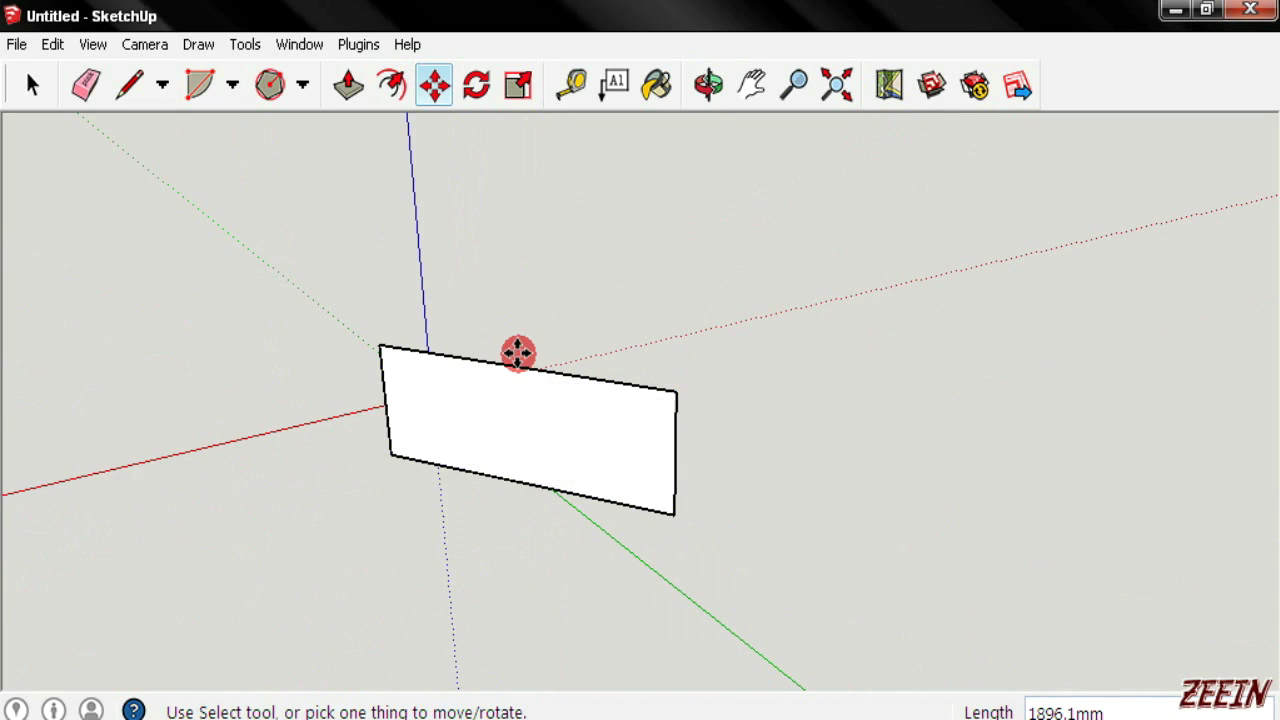
# Stretch the rectangle's top-left corner upward, then undo the moves and the stretch
pyautogui.click(367, 343)
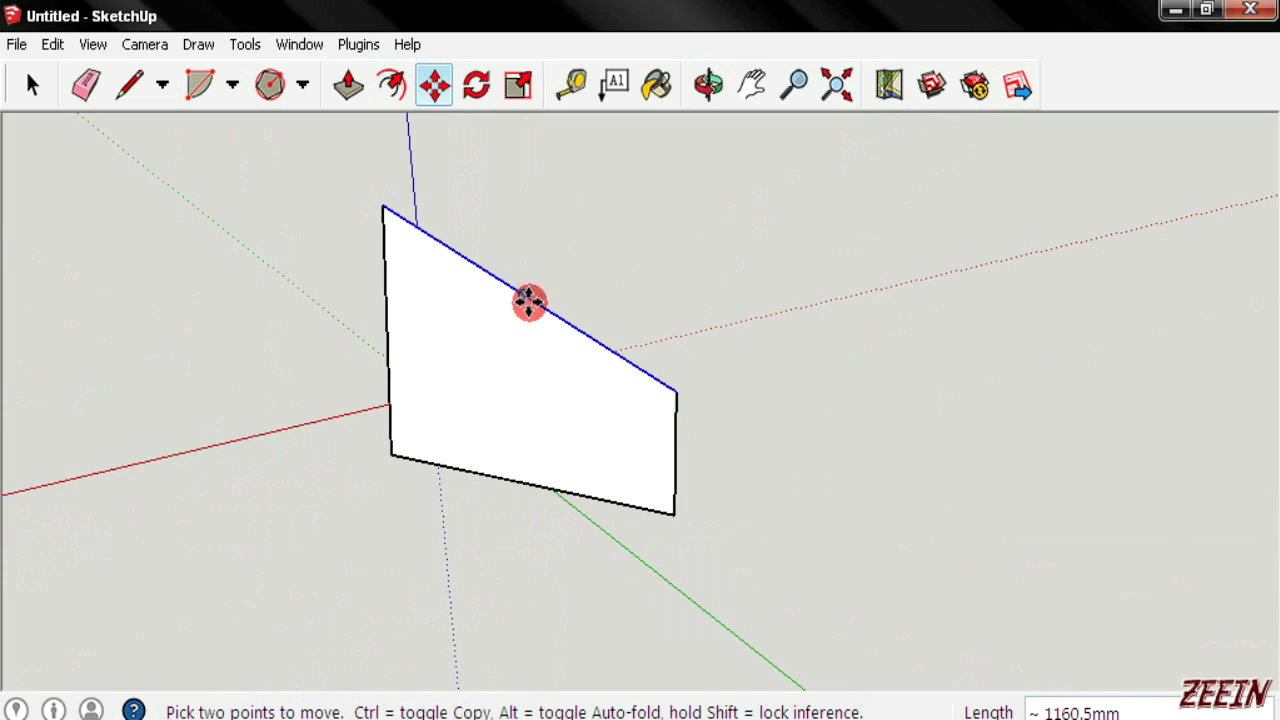
pyautogui.click(743, 223)
pyautogui.moveTo(577, 457)
pyautogui.mouseDown(button='middle')
pyautogui.moveTo(871, 571)
pyautogui.moveTo(728, 551)
pyautogui.mouseUp(button='middle')
pyautogui.hotkey('ctrl', 'z')
pyautogui.hotkey('ctrl', 'z')
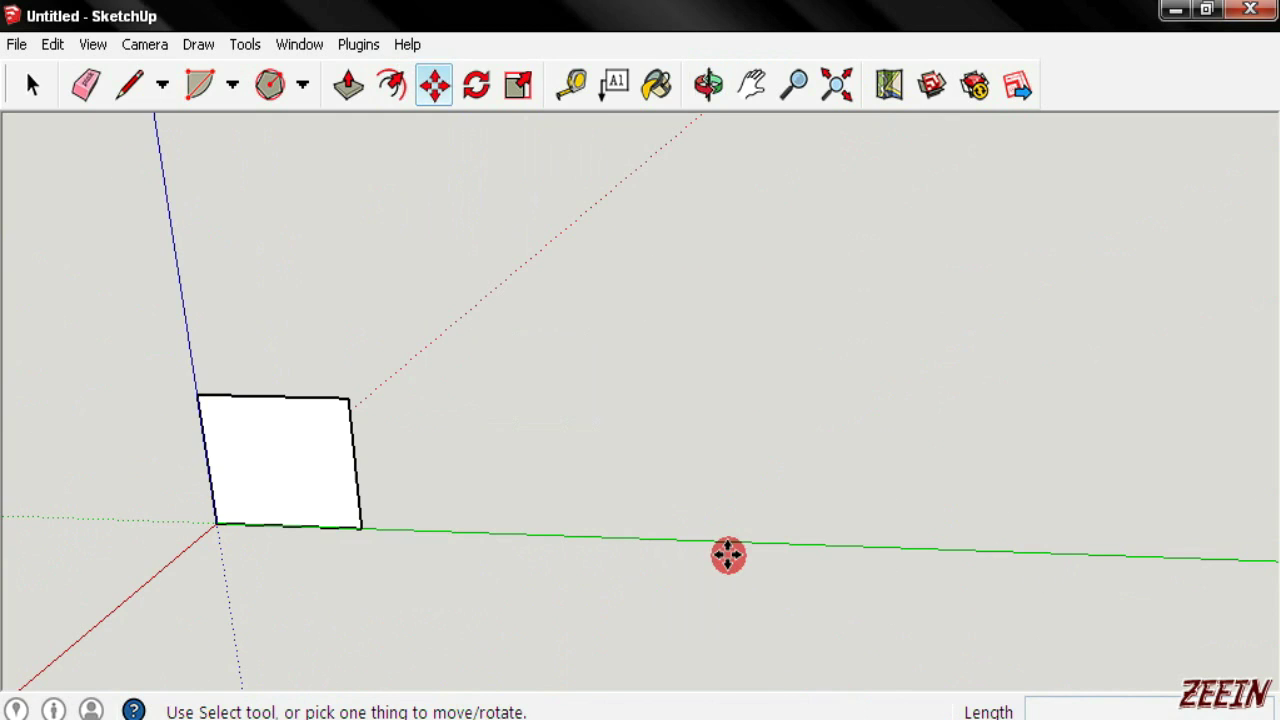
pyautogui.click(477, 85)
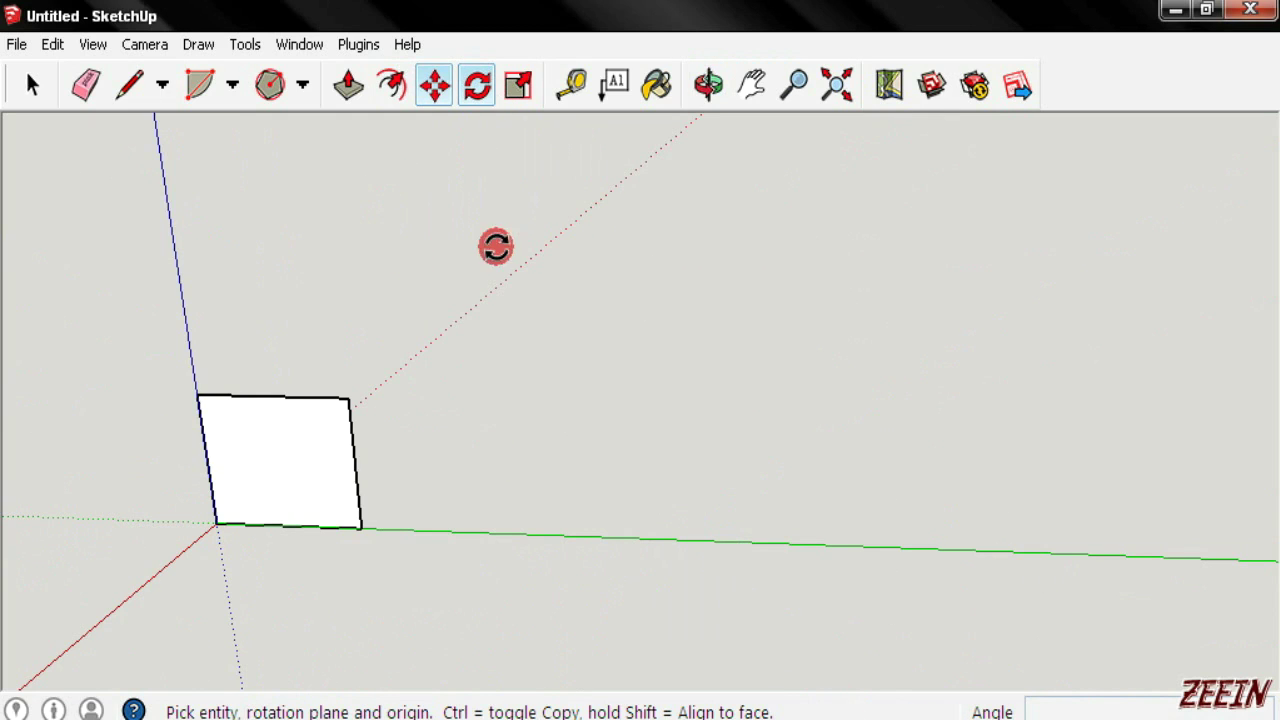
# Rotate the rectangle twice about its centre, the second turn by 90°
pyautogui.scroll(-2, 471, 406)
pyautogui.scroll(-1, 420, 420)
pyautogui.click(341, 426)
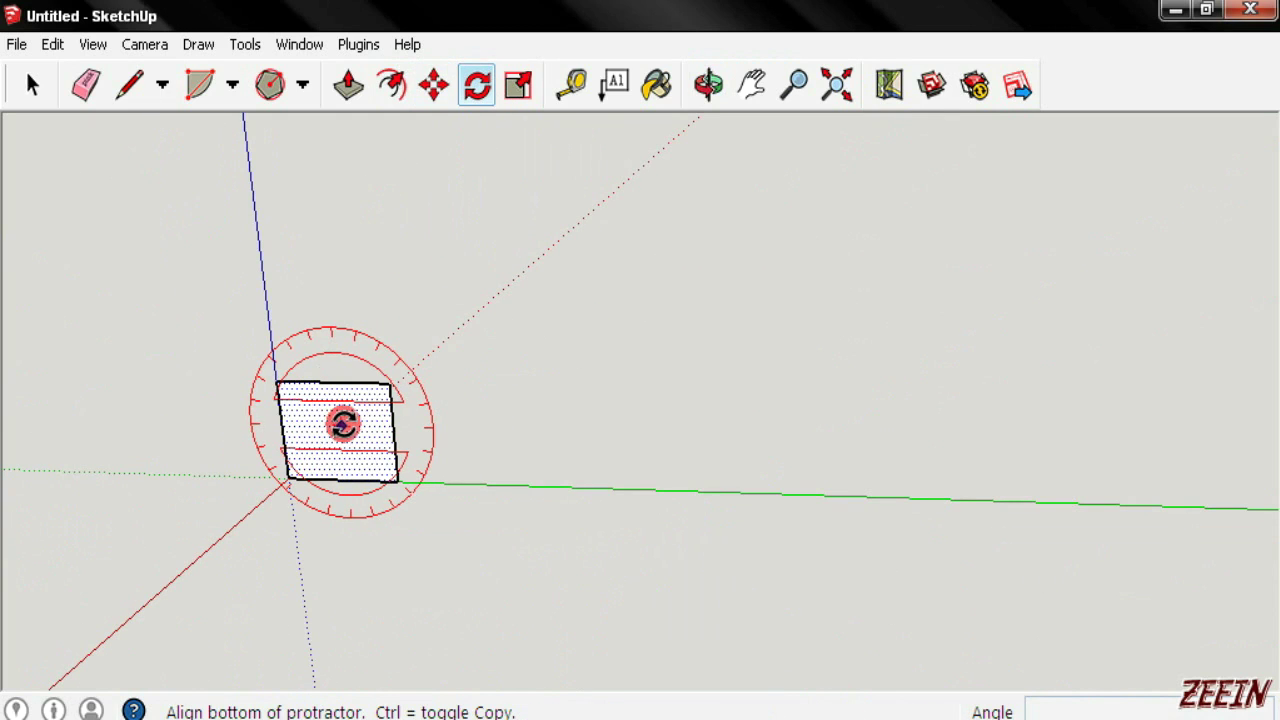
pyautogui.click(589, 471)
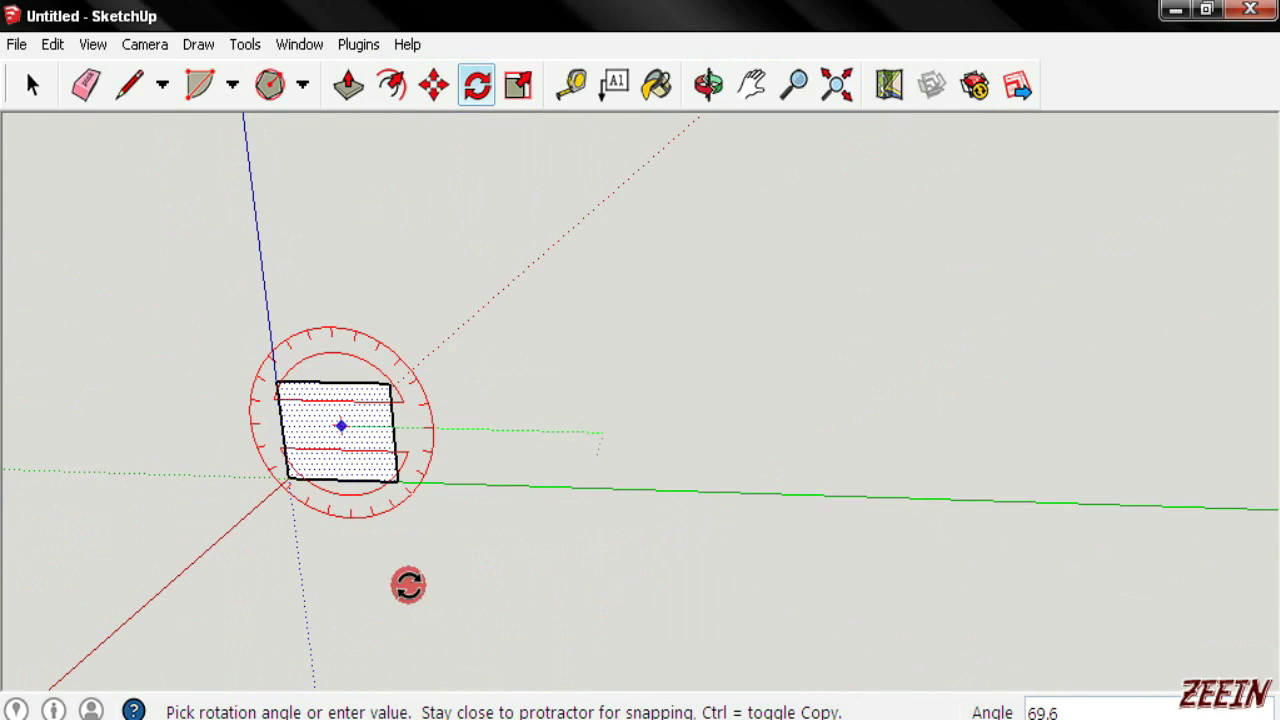
pyautogui.click(339, 585)
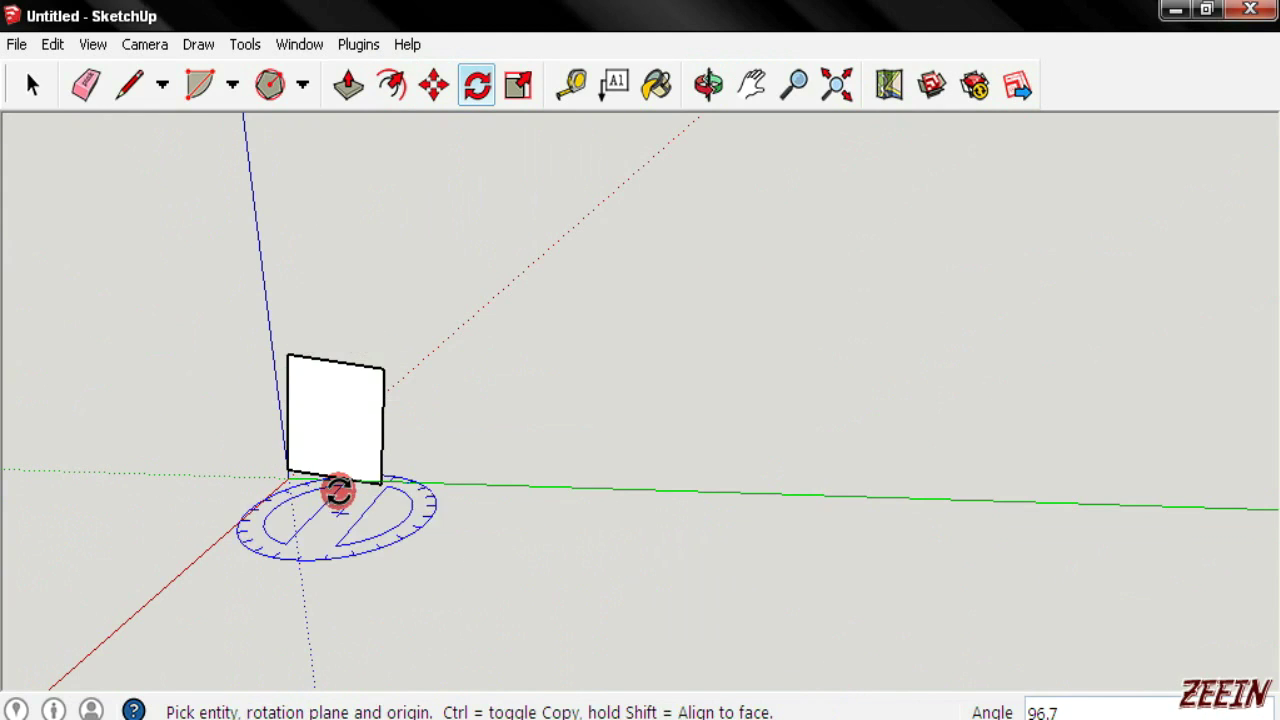
pyautogui.click(338, 436)
pyautogui.click(193, 441)
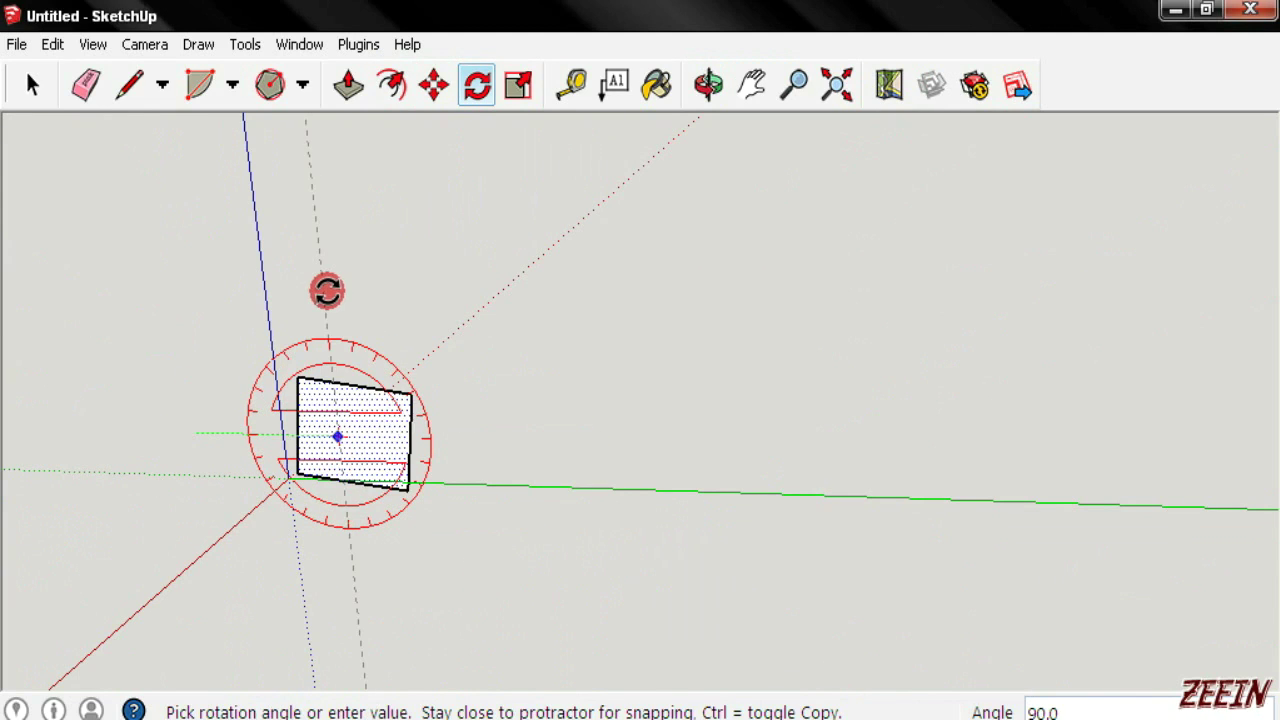
pyautogui.click(327, 290)
pyautogui.moveTo(327, 290); pyautogui.dragTo(683, 454, button='middle')
# Try a 210° rotation of the face, then undo it
pyautogui.click(312, 474)
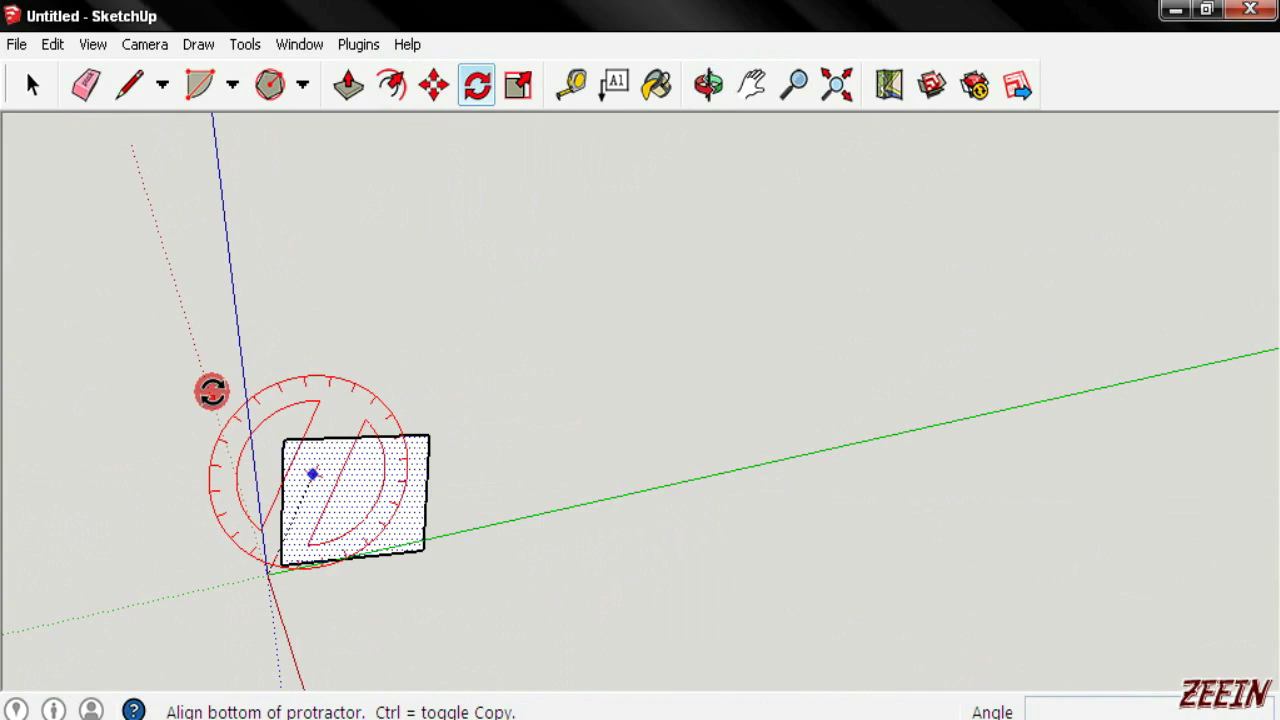
pyautogui.click(211, 391)
pyautogui.click(476, 340)
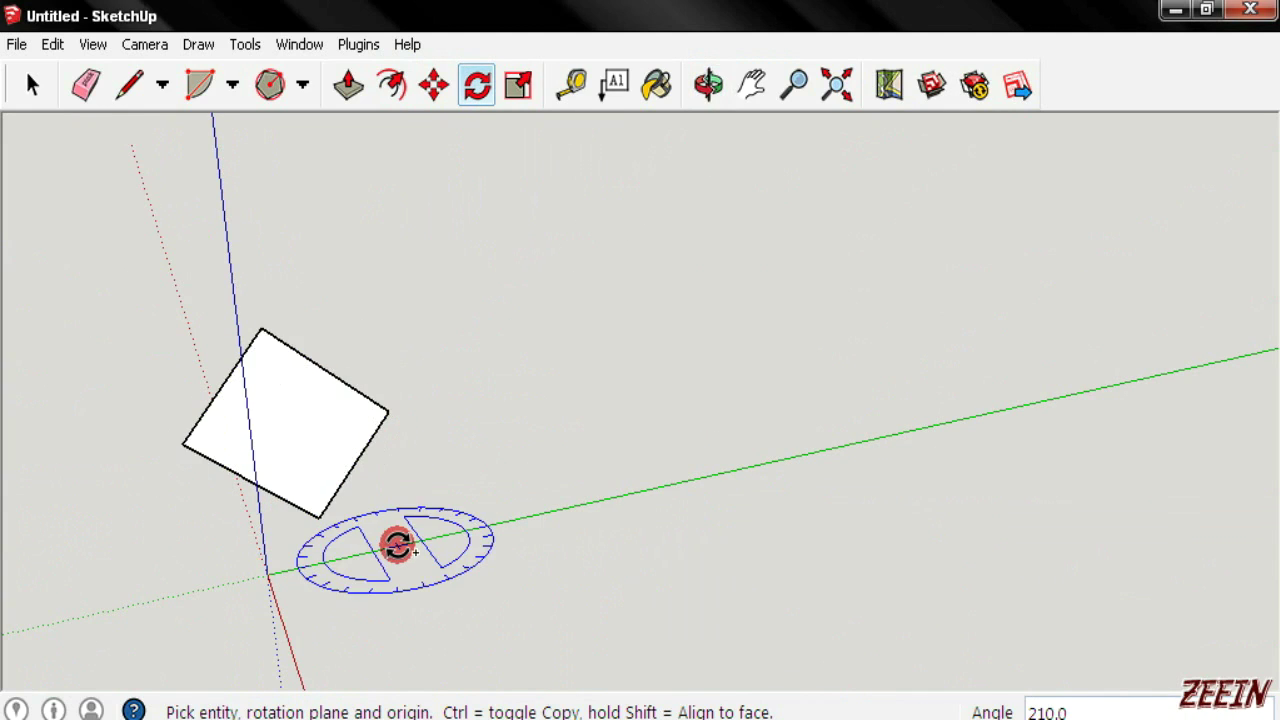
pyautogui.hotkey('ctrl', 'z')
pyautogui.moveTo(620, 463); pyautogui.dragTo(446, 417, button='middle')
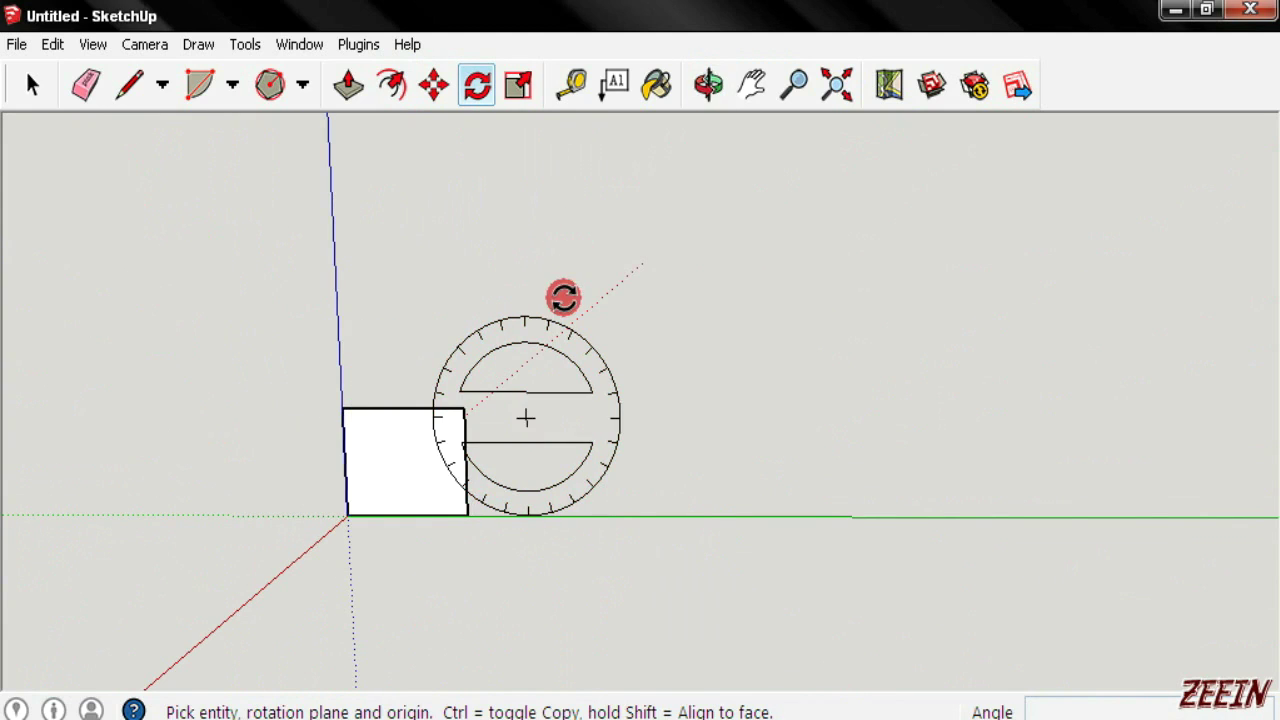
# Orbit to a new angle and select the rectangle face
pyautogui.click(522, 90)
pyautogui.moveTo(540, 200)
pyautogui.mouseDown(button='middle')
pyautogui.moveTo(486, 414)
pyautogui.moveTo(571, 457)
pyautogui.moveTo(380, 457)
pyautogui.mouseUp(button='middle')
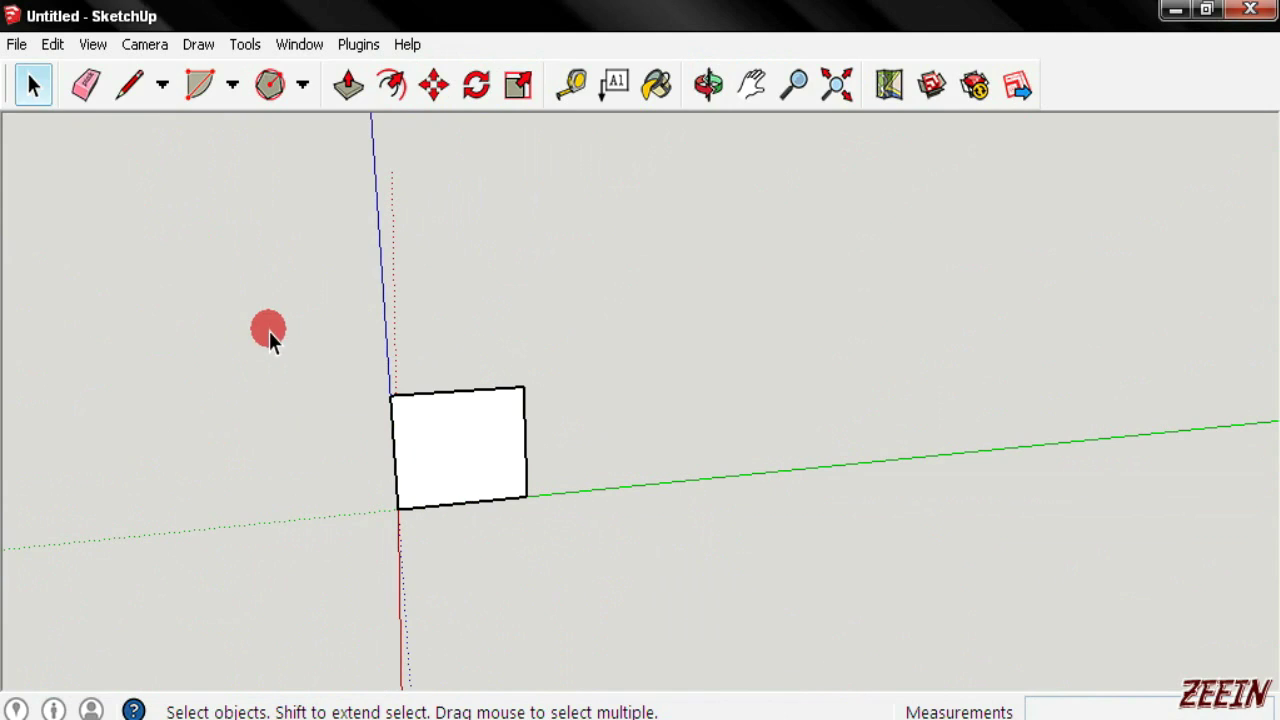
pyautogui.moveTo(291, 306); pyautogui.dragTo(687, 602)
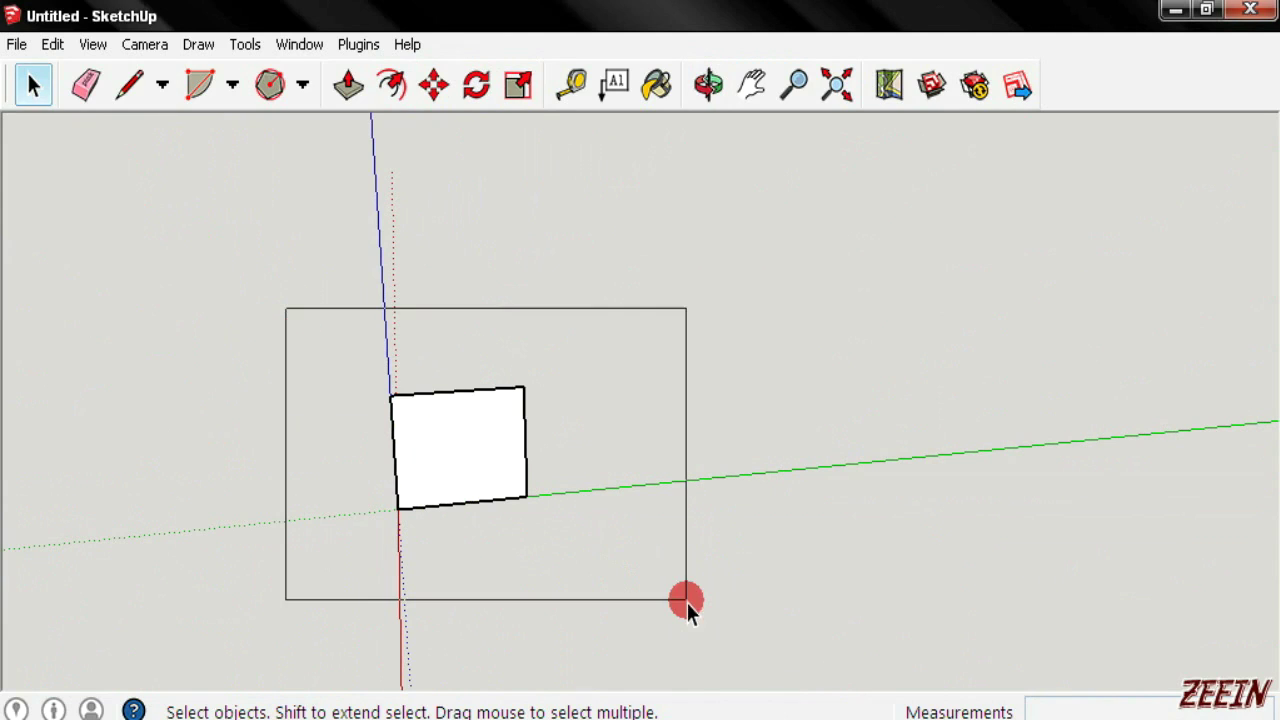
pyautogui.click(522, 88)
pyautogui.press('space')
pyautogui.click(410, 469)
# Scale the face up to 3.00 from a corner grip, then to 0.33 width from a side grip
pyautogui.moveTo(267, 346); pyautogui.dragTo(638, 598)
pyautogui.click(519, 86)
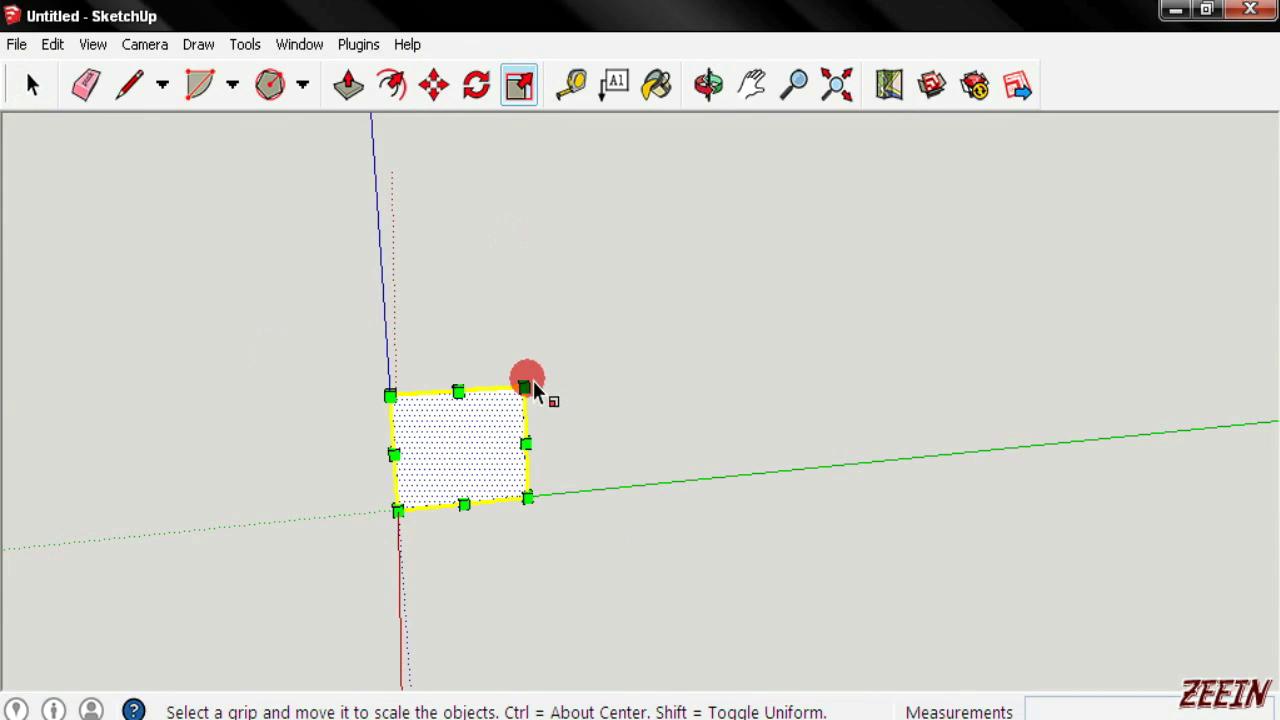
pyautogui.moveTo(525, 388); pyautogui.dragTo(818, 228)
pyautogui.scroll(-2, 800, 440)
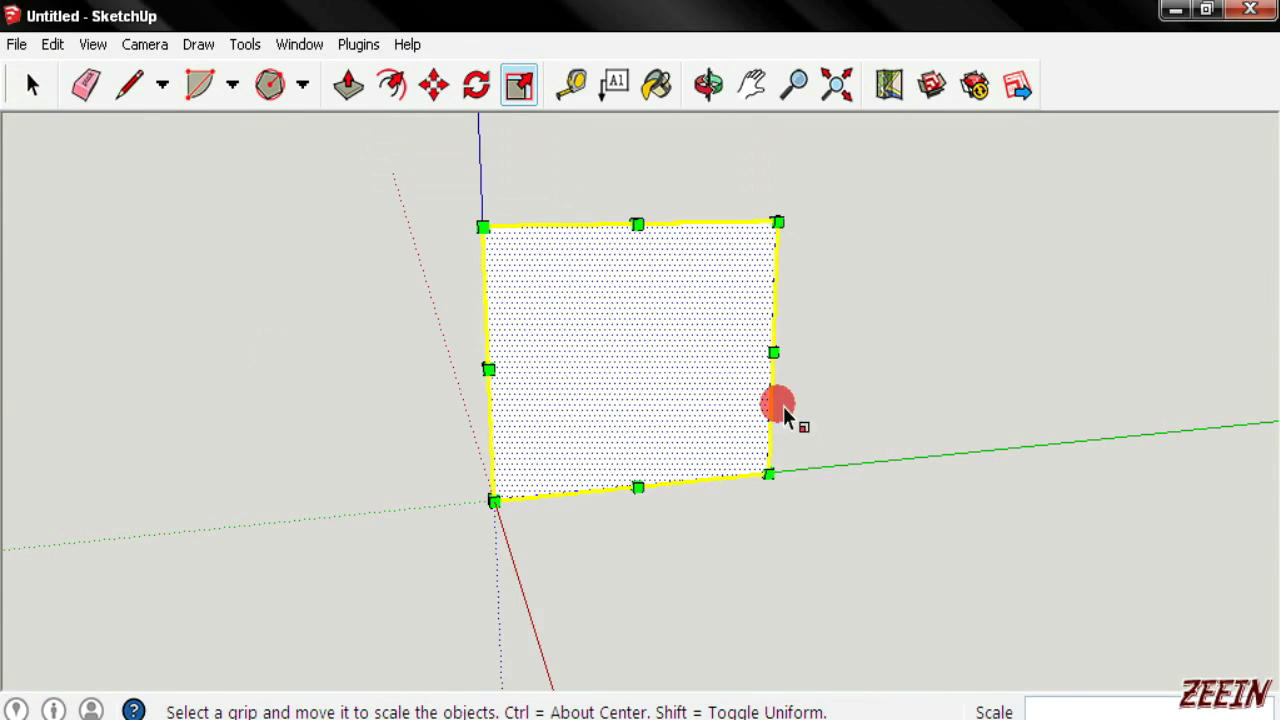
pyautogui.moveTo(773, 352); pyautogui.dragTo(588, 406)
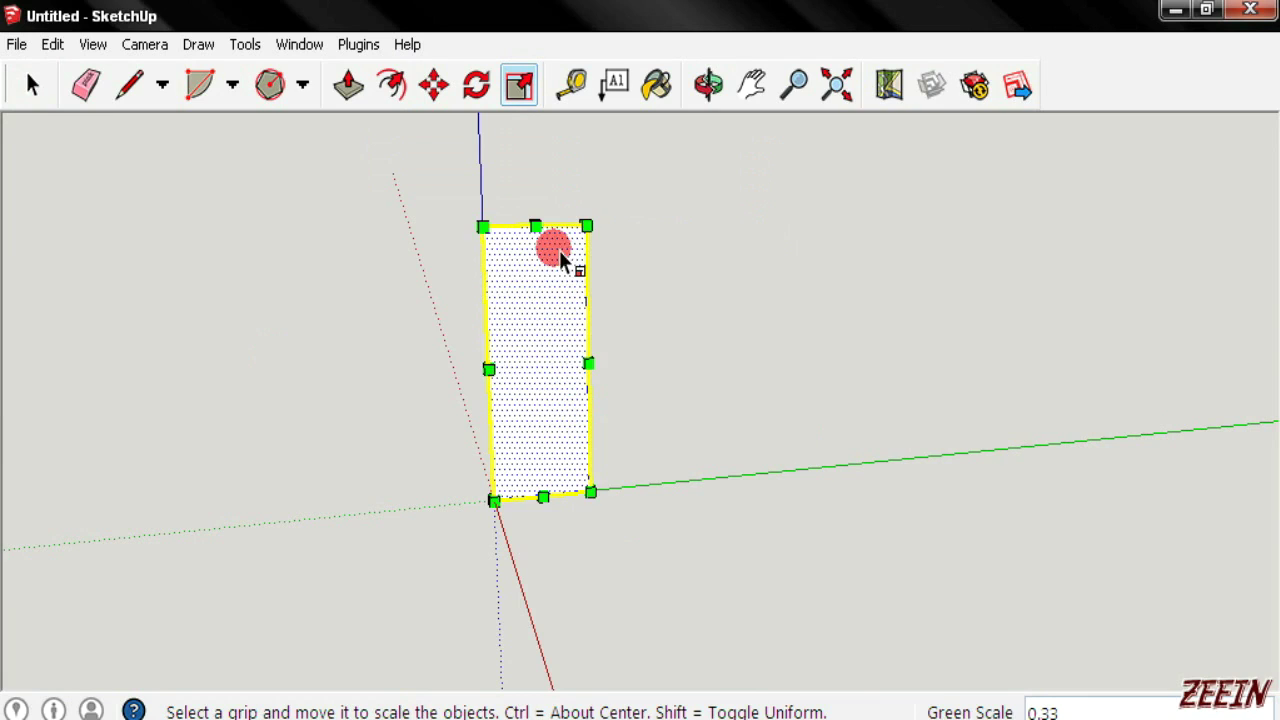
# Squash the face into a thin strip, undo it, and clear the selection
pyautogui.moveTo(536, 226); pyautogui.dragTo(543, 457)
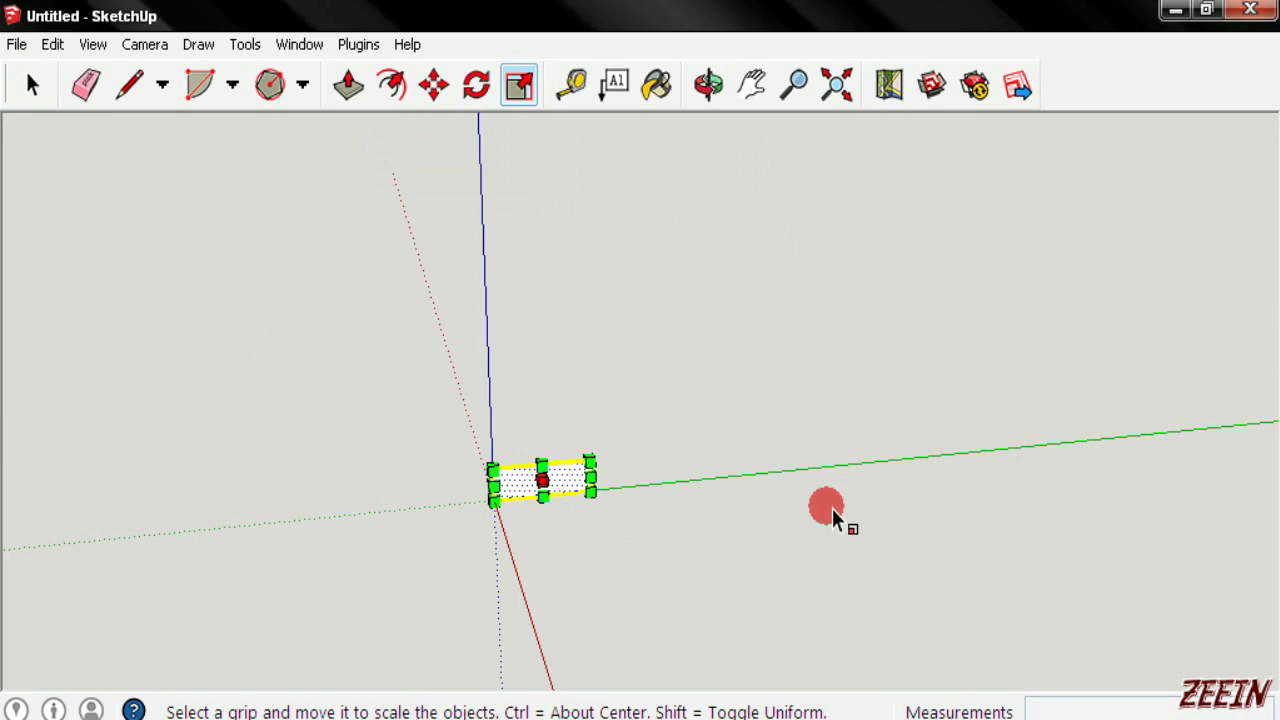
pyautogui.hotkey('ctrl', 'z')
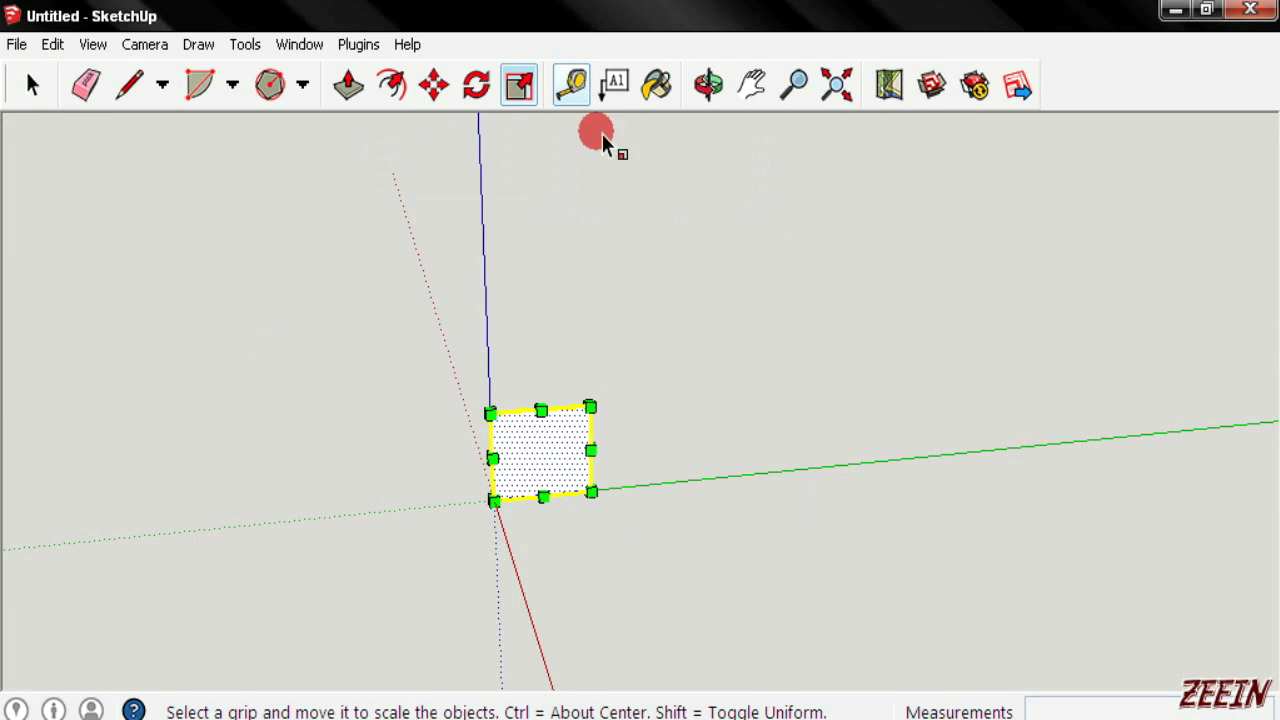
pyautogui.click(586, 287)
pyautogui.click(562, 76)
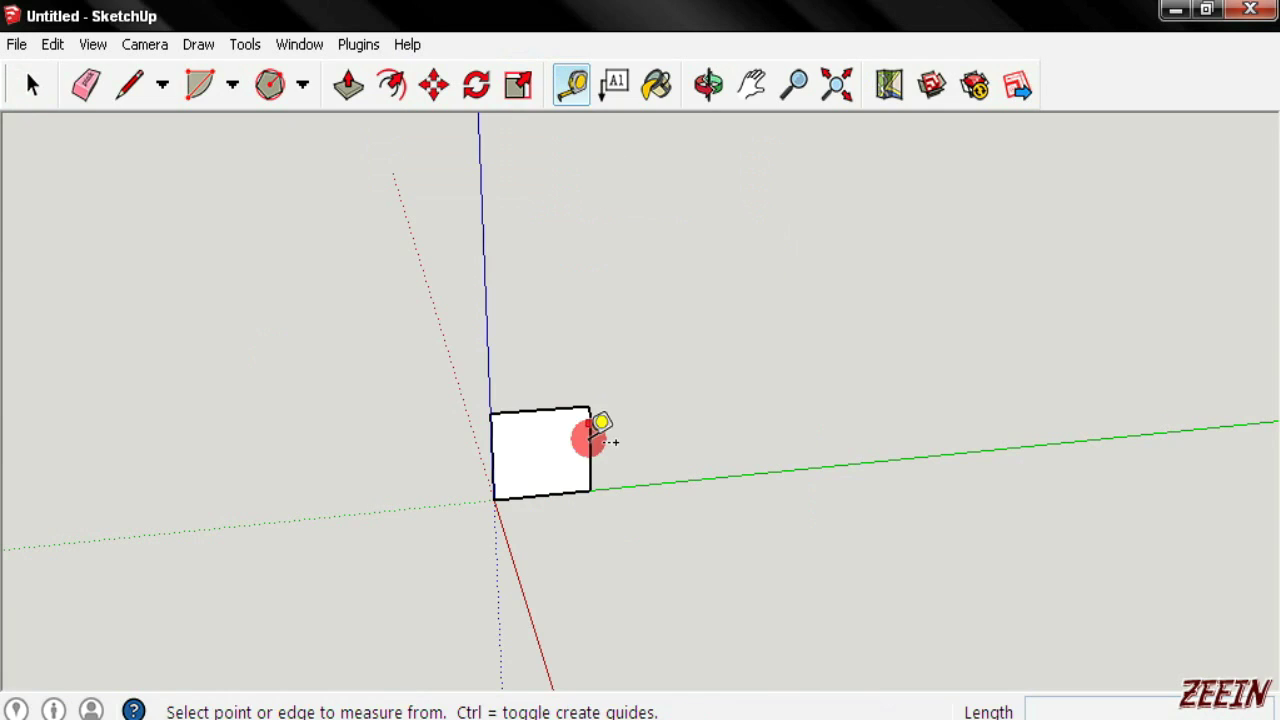
# Measure the face's 1169.7mm top edge from the top-left to the top-right corner
pyautogui.scroll(2, 545, 440)
pyautogui.scroll(1, 485, 390)
pyautogui.click(448, 330)
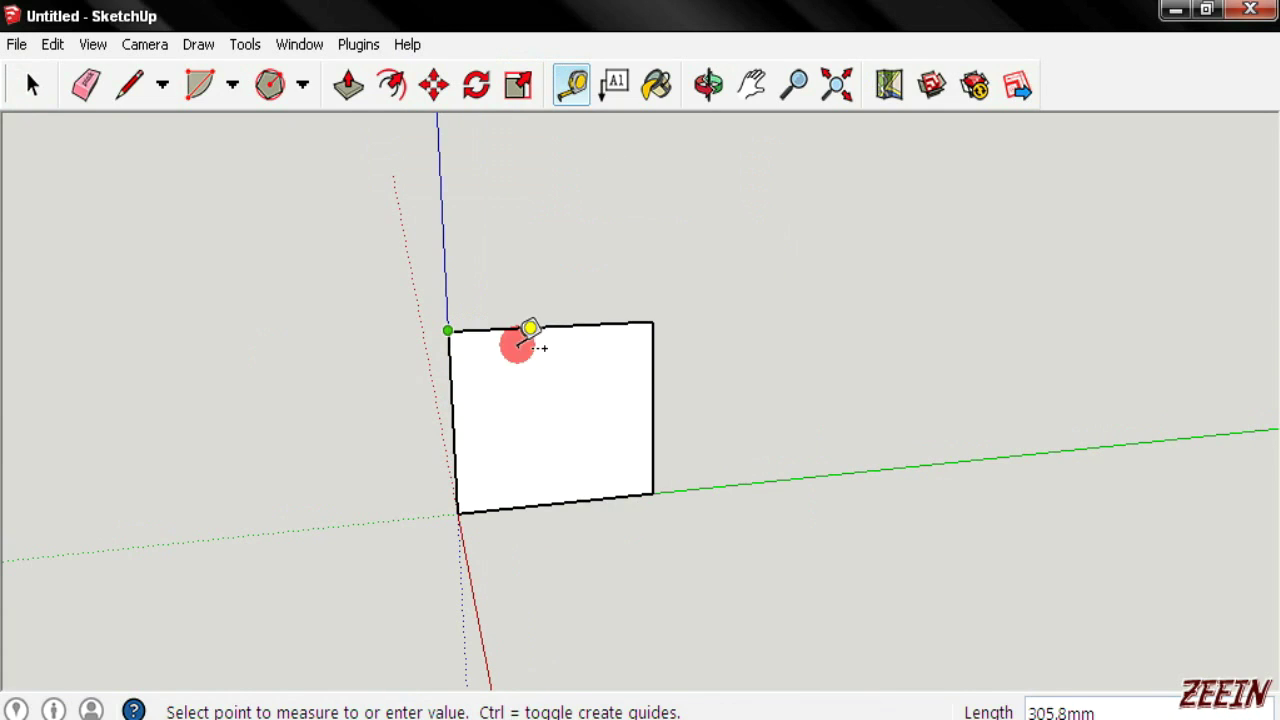
pyautogui.click(653, 323)
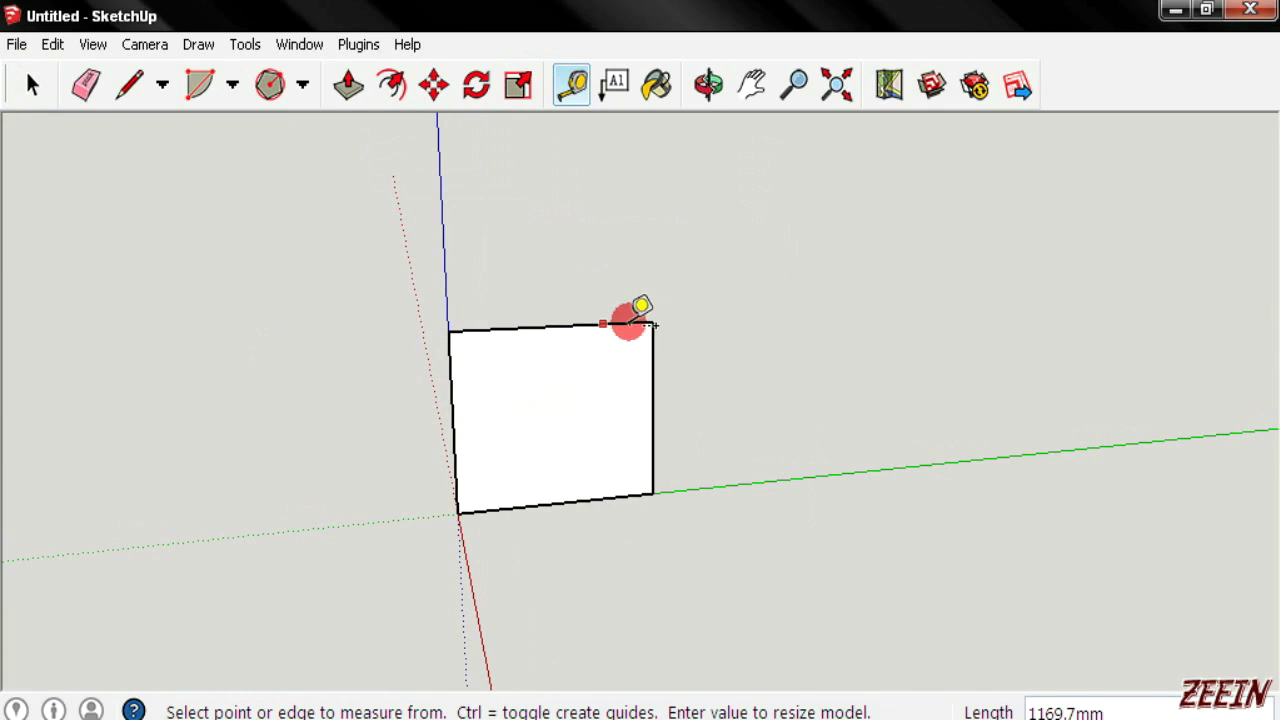
# Add dashed guides above the corners, one 386.6mm above the top-right corner
pyautogui.click(653, 322)
pyautogui.click(653, 250)
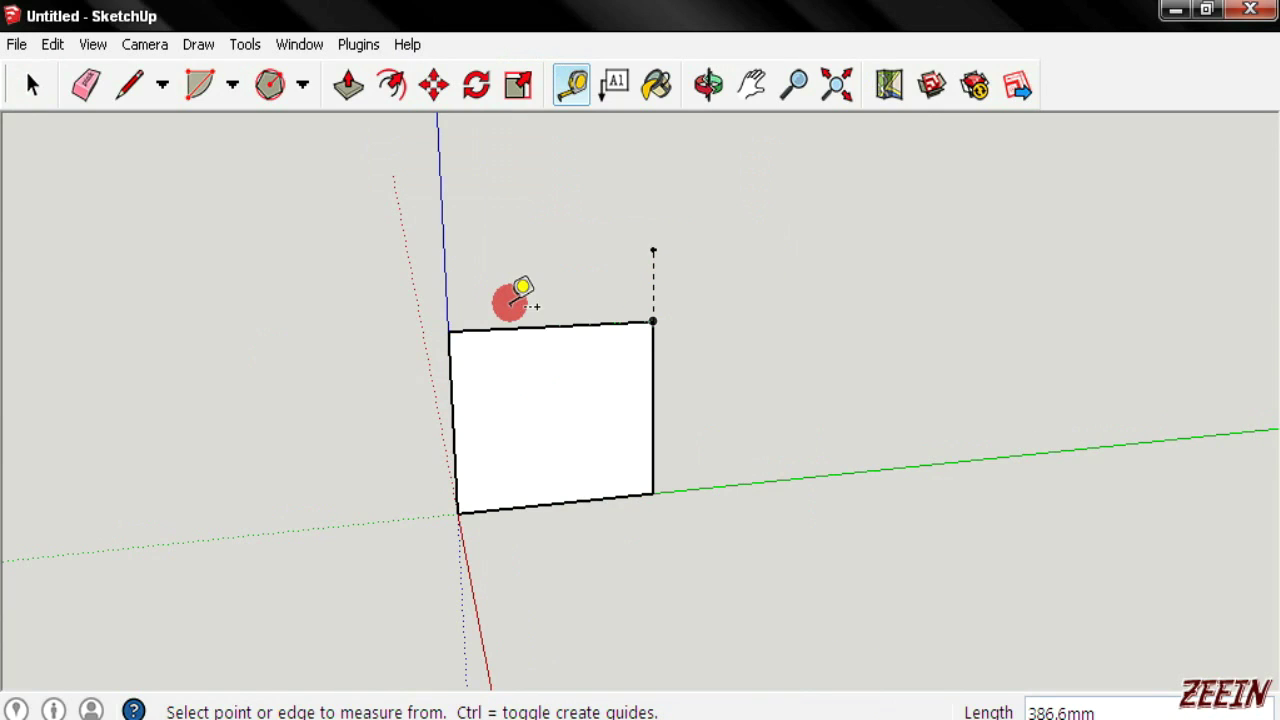
pyautogui.click(452, 322)
pyautogui.click(444, 260)
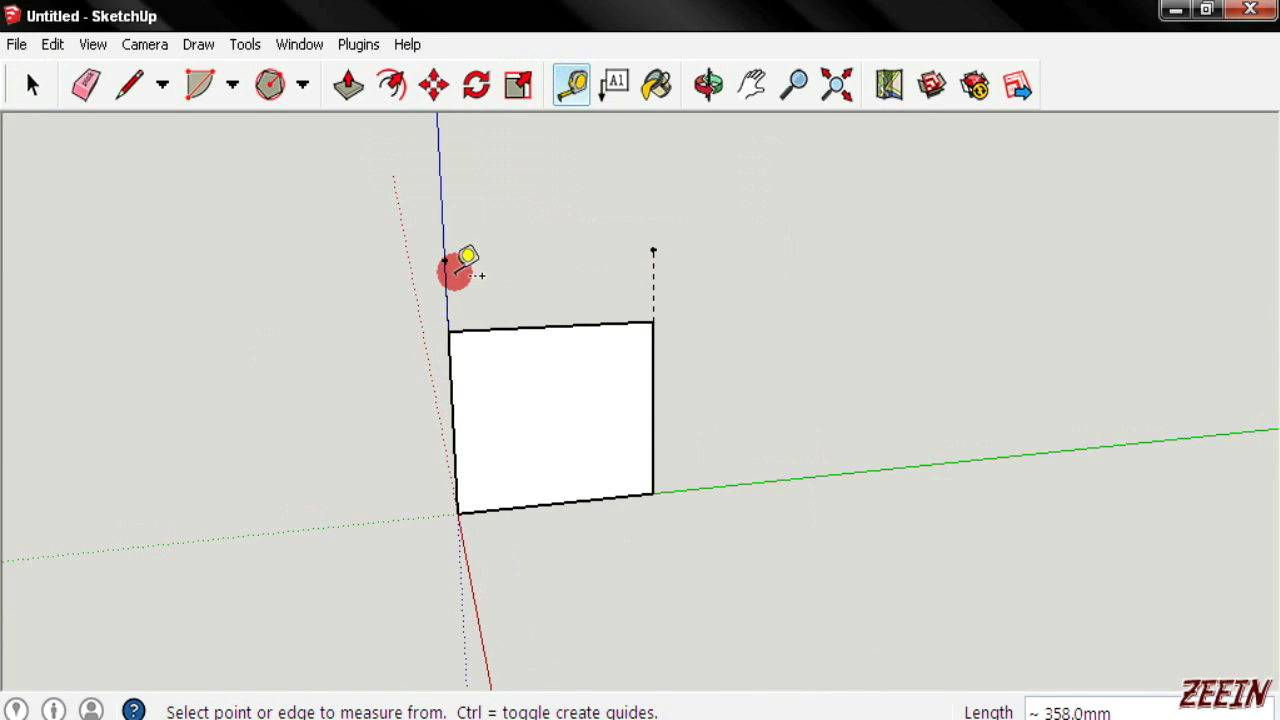
pyautogui.click(447, 278)
pyautogui.click(665, 282)
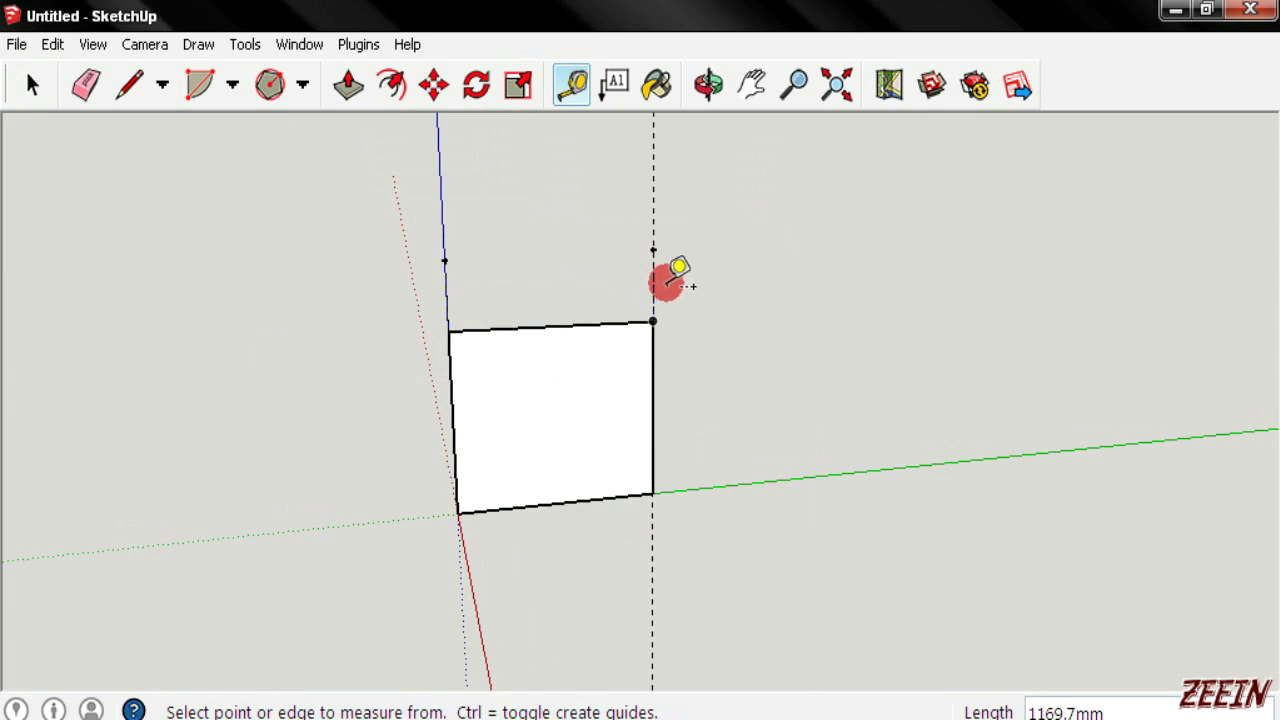
pyautogui.moveTo(790, 360)
pyautogui.mouseDown(button='middle')
pyautogui.moveTo(706, 417)
pyautogui.moveTo(455, 468)
pyautogui.mouseUp(button='middle')
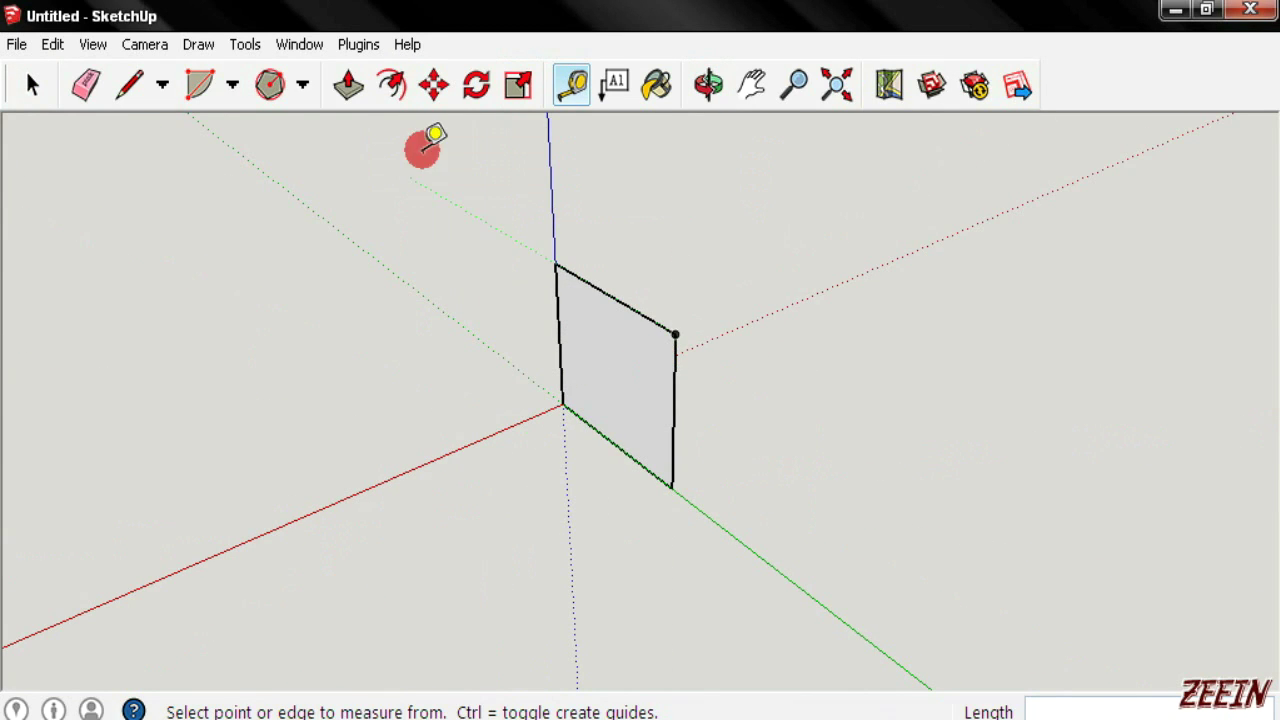
pyautogui.click(612, 84)
pyautogui.moveTo(595, 325)
pyautogui.mouseDown(button='middle')
pyautogui.moveTo(805, 347)
pyautogui.moveTo(635, 395)
pyautogui.mouseUp(button='middle')
# Place an area leader label right of the face, then undo it
pyautogui.click(613, 368)
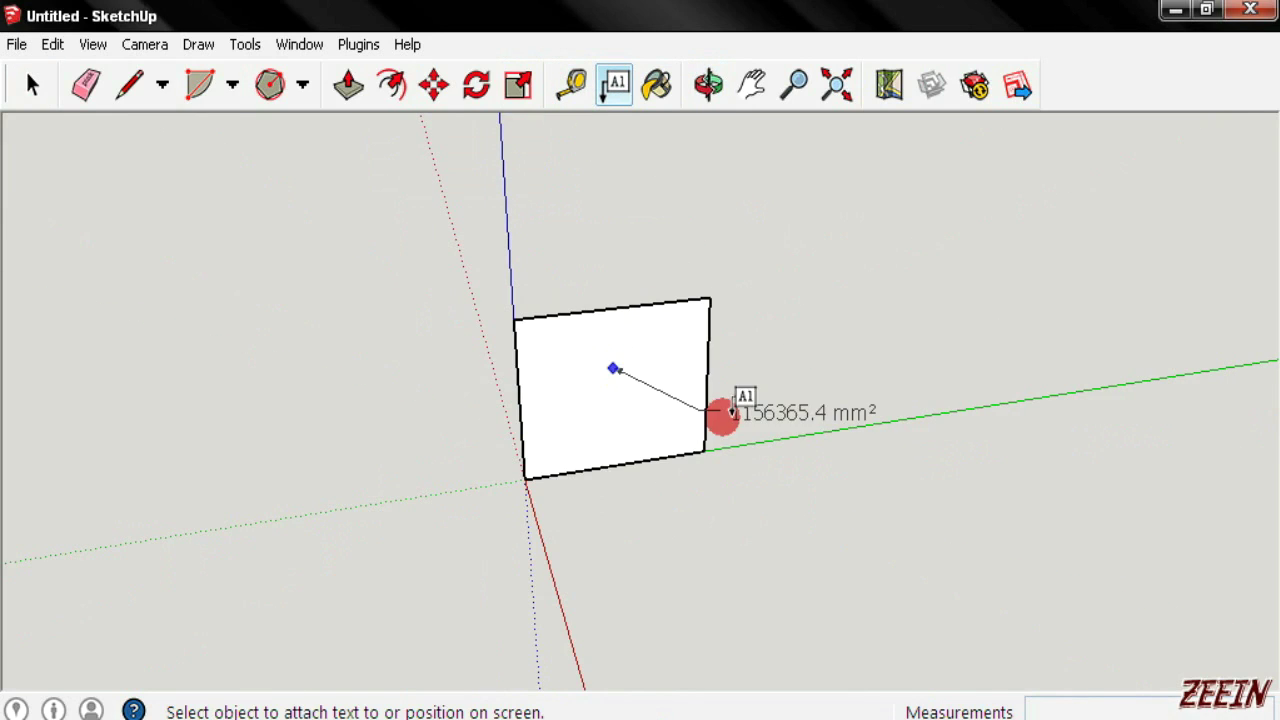
pyautogui.click(951, 466)
pyautogui.moveTo(797, 594)
pyautogui.mouseDown(button='middle')
pyautogui.moveTo(731, 577)
pyautogui.moveTo(1037, 521)
pyautogui.mouseUp(button='middle')
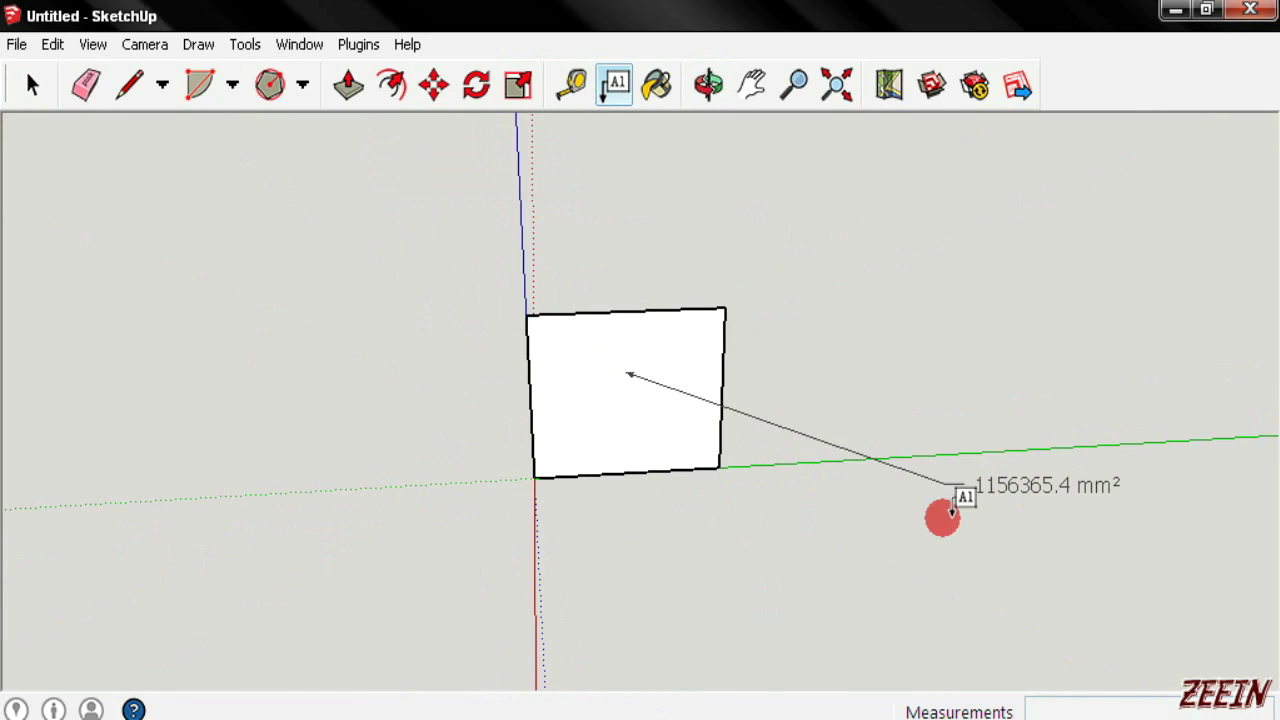
pyautogui.hotkey('ctrl', 'z')
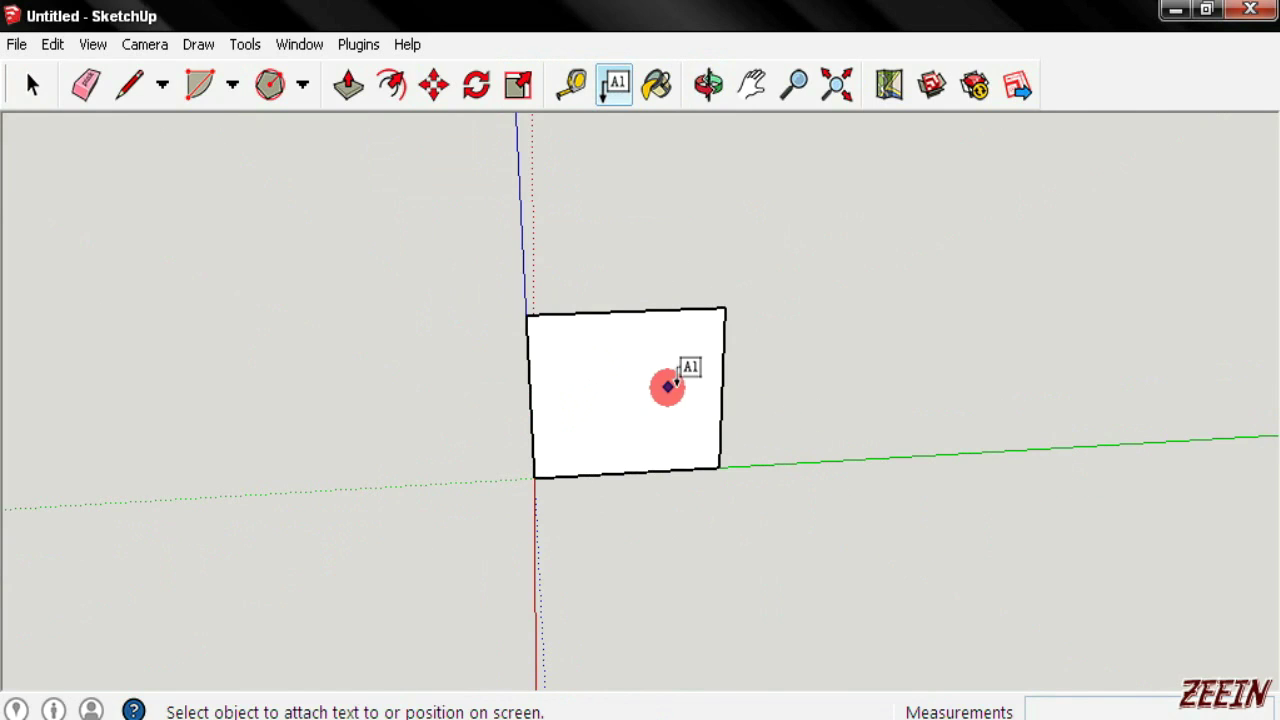
# Add a new leader label to the face's right with its text replaced by 'kotak'
pyautogui.click(667, 387)
pyautogui.click(943, 490)
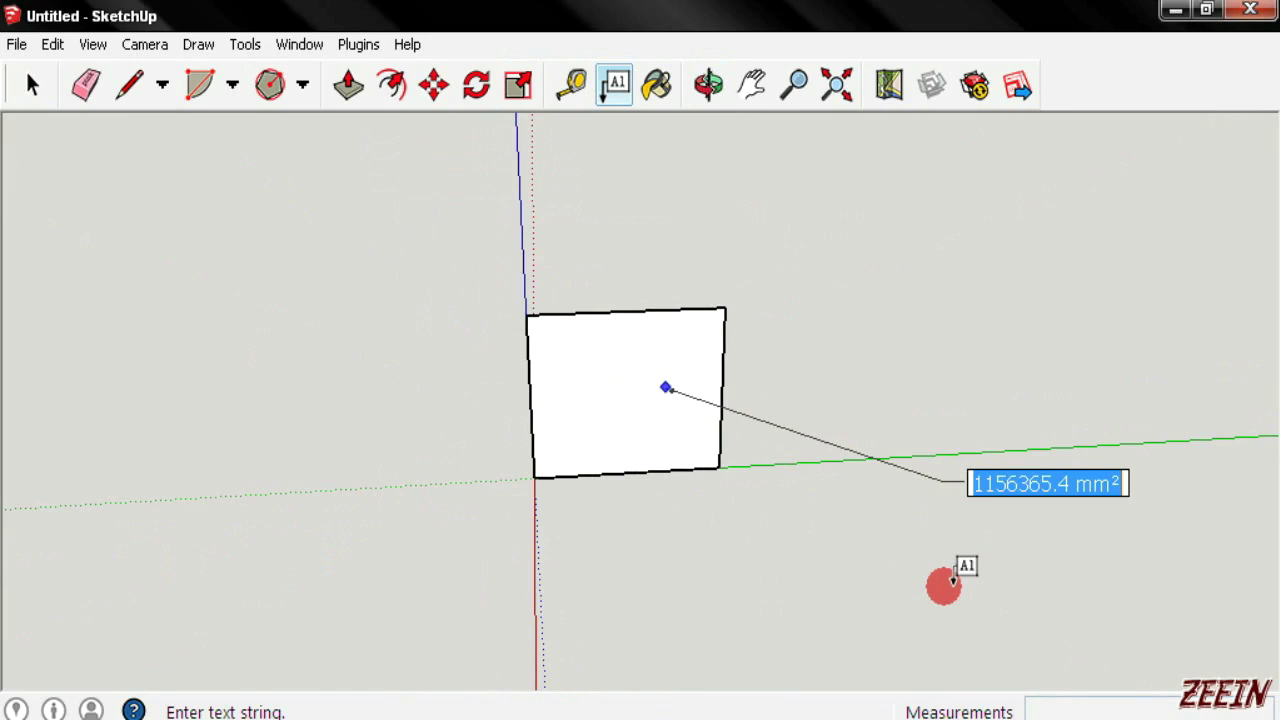
pyautogui.press('BackSpace')
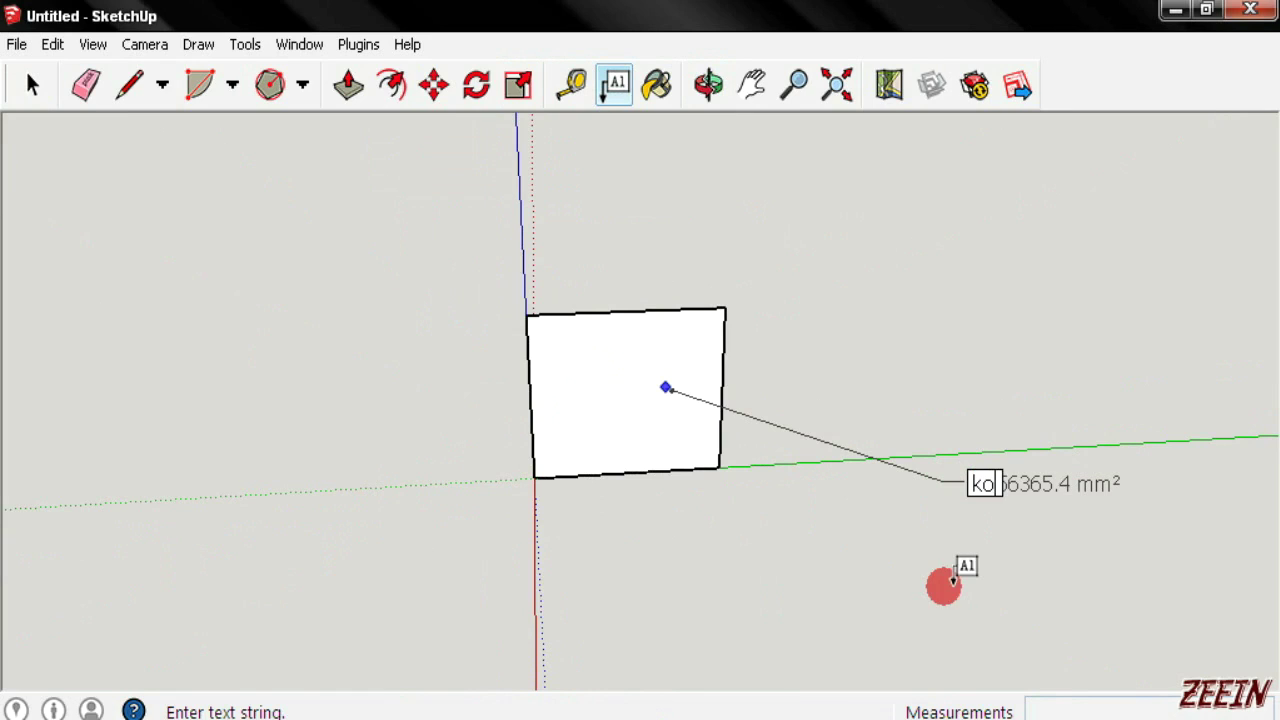
pyautogui.write('kotak')
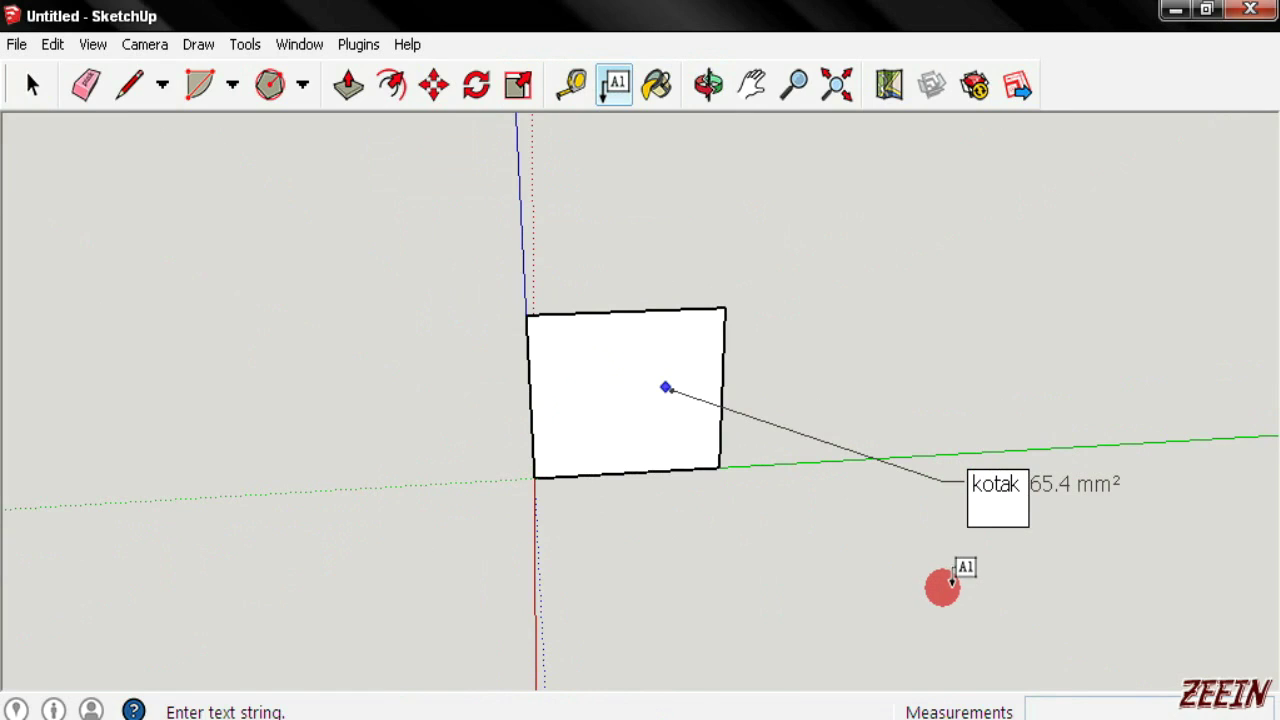
pyautogui.click(890, 560)
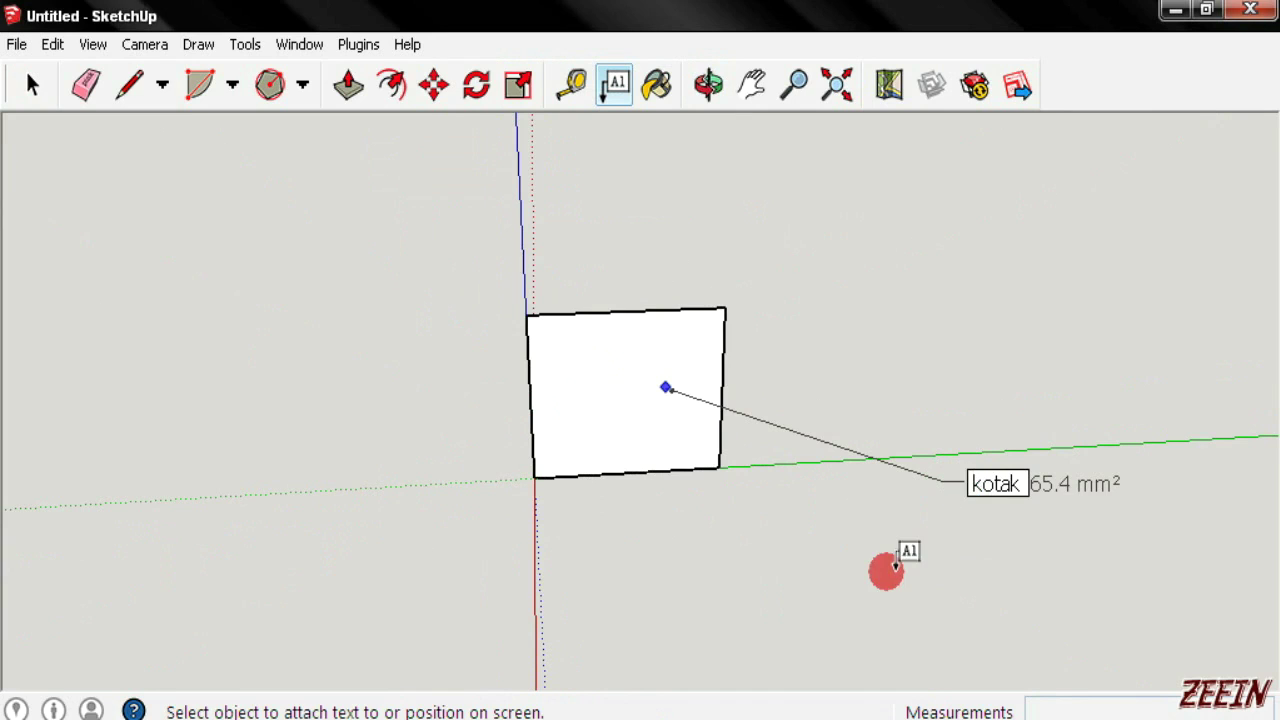
pyautogui.moveTo(990, 605); pyautogui.dragTo(894, 591, button='middle')
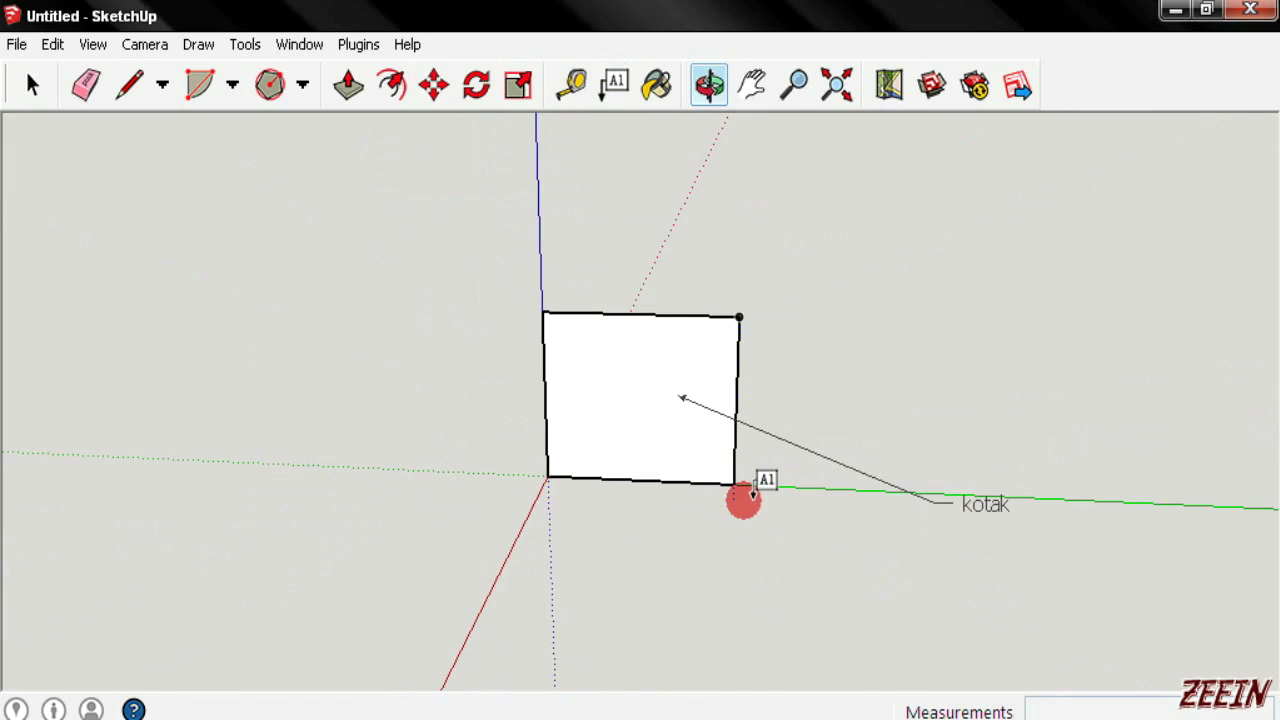
pyautogui.hotkey('ctrl', 'z')
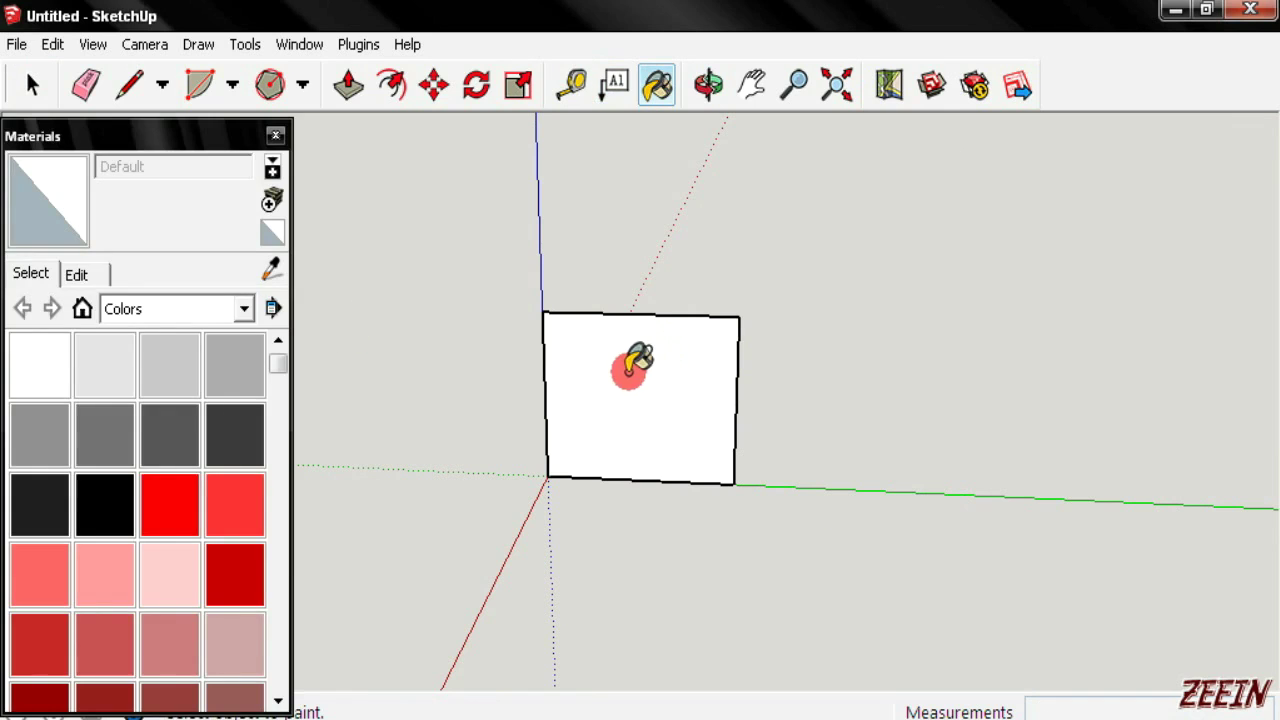
# Paint the face dark brown Color_C23, undo it back to white, and close Materials
pyautogui.moveTo(283, 365); pyautogui.dragTo(280, 440)
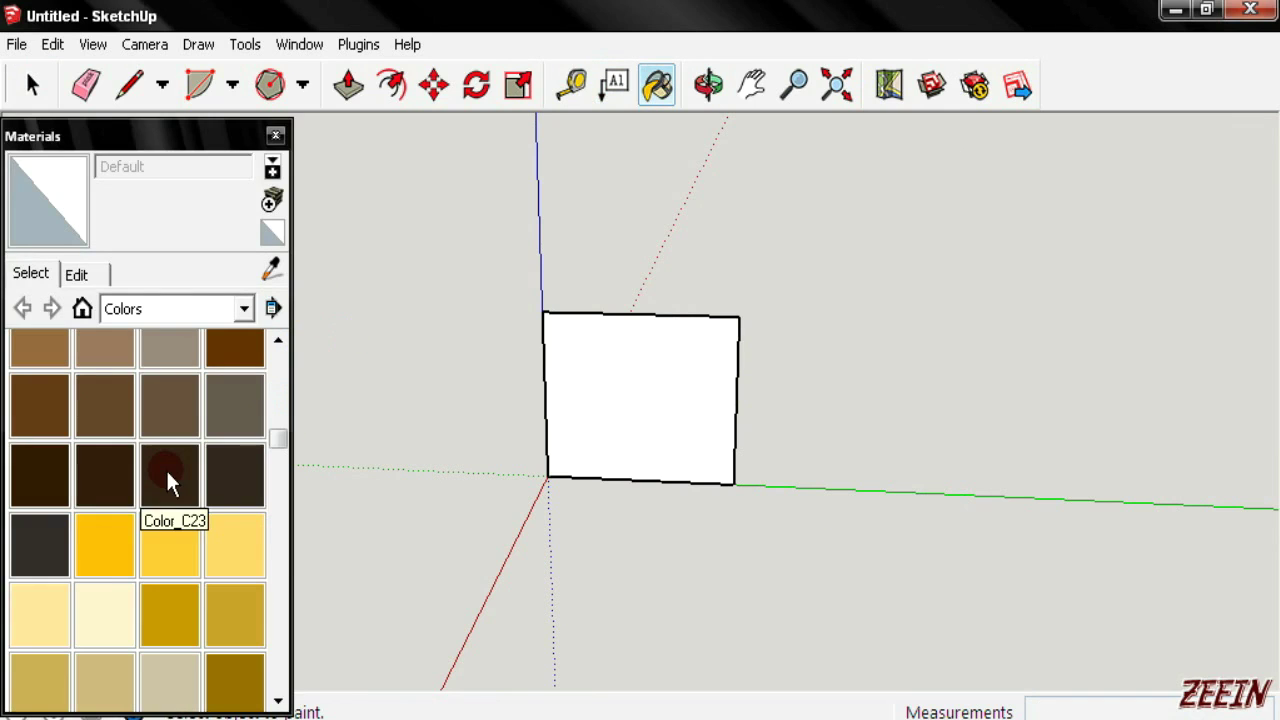
pyautogui.click(164, 467)
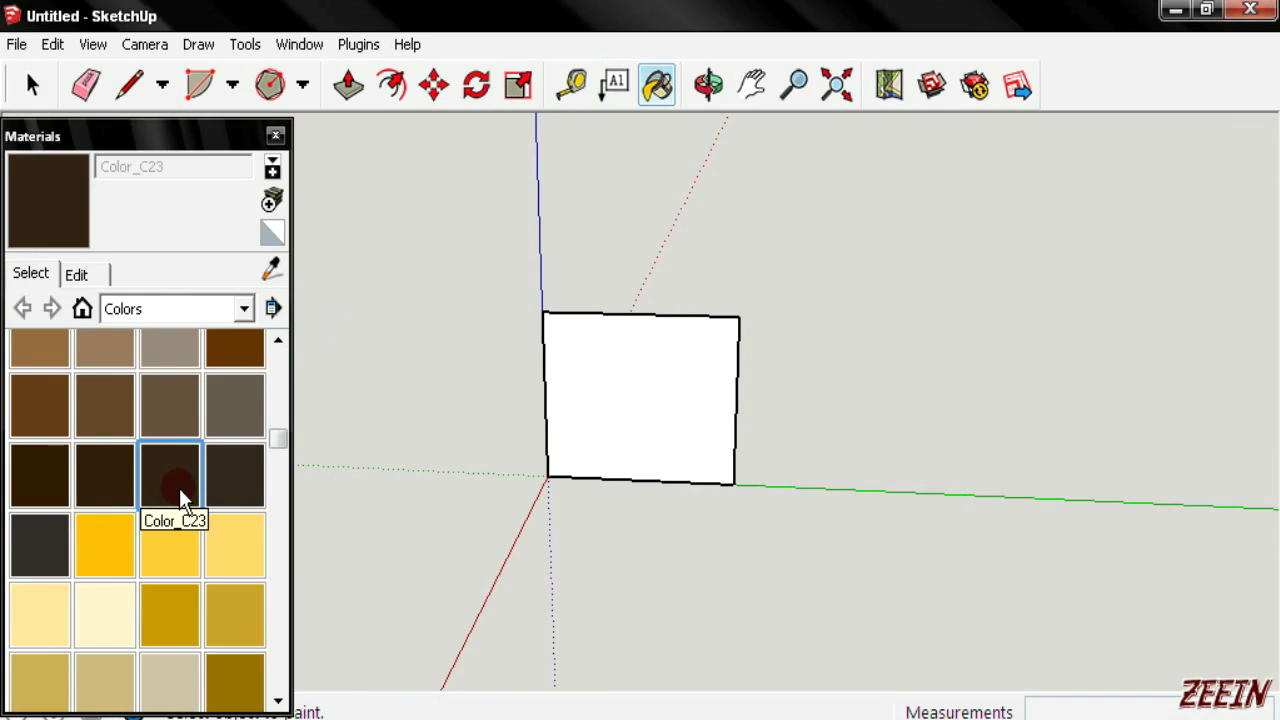
pyautogui.click(612, 405)
pyautogui.moveTo(596, 462)
pyautogui.mouseDown(button='middle')
pyautogui.moveTo(1270, 548)
pyautogui.moveTo(890, 578)
pyautogui.moveTo(597, 484)
pyautogui.mouseUp(button='middle')
pyautogui.hotkey('ctrl', 'z')
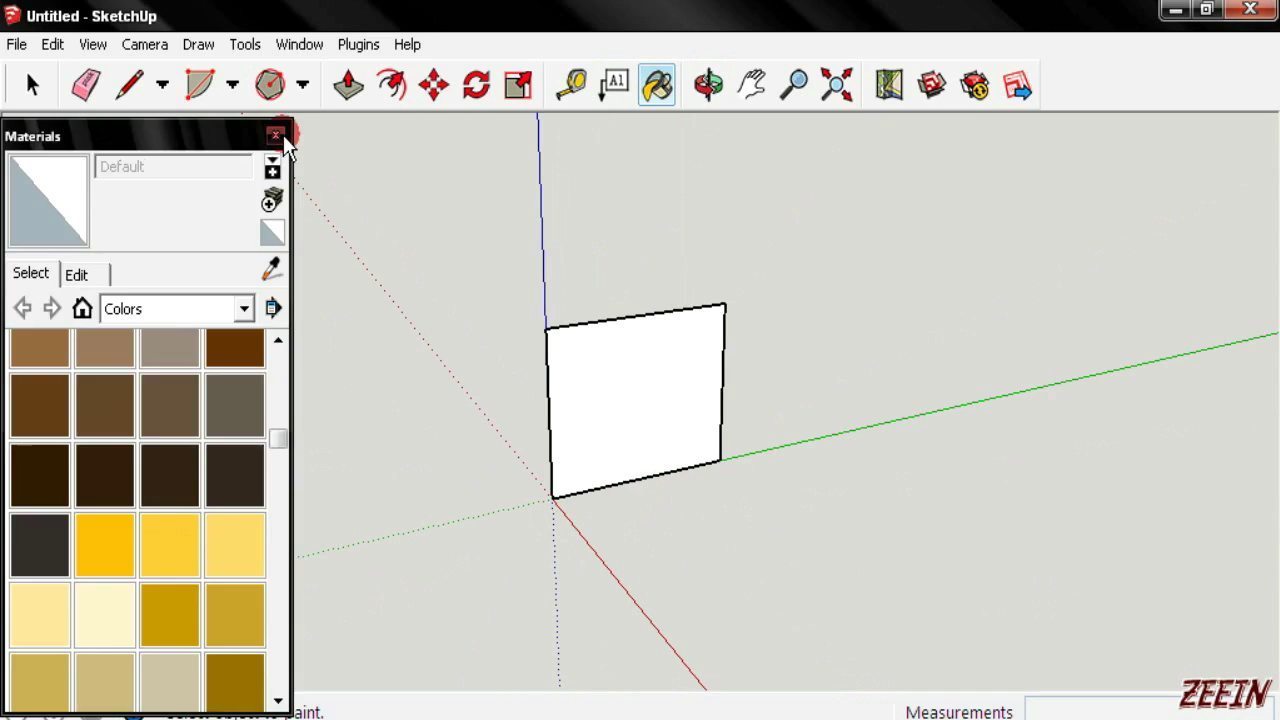
pyautogui.click(276, 135)
pyautogui.click(718, 85)
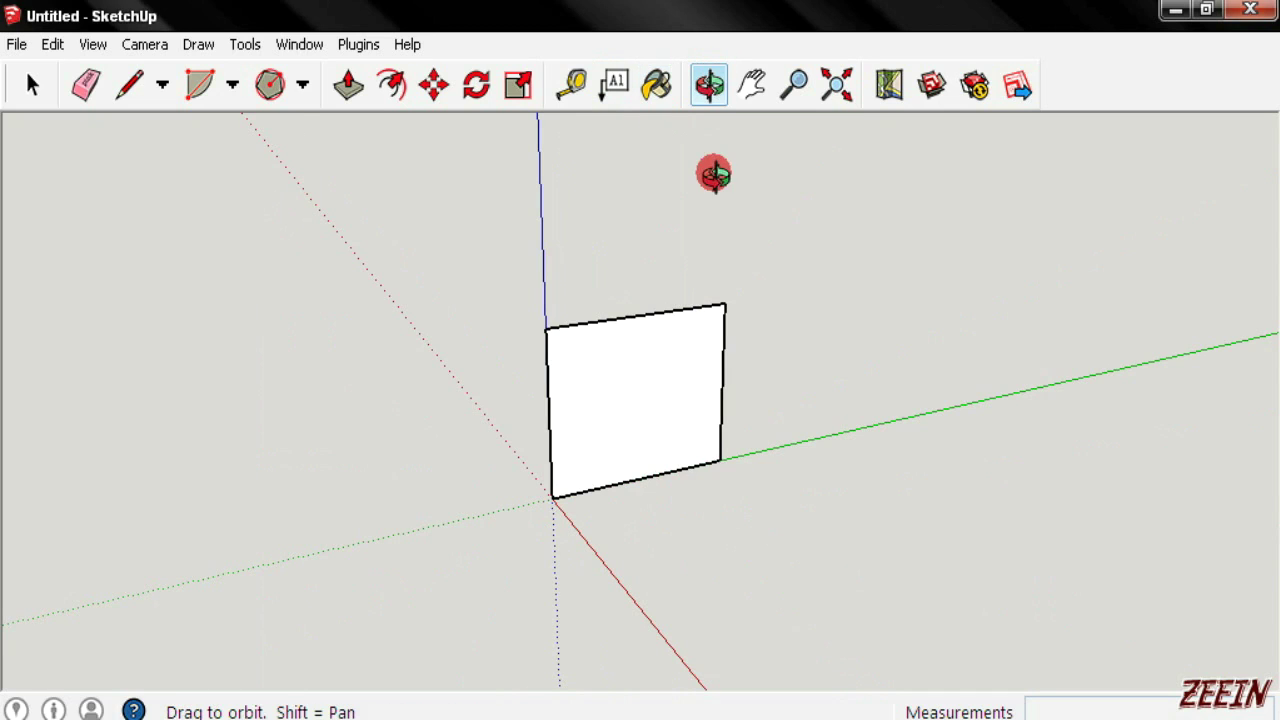
# Orbit, pan and zoom around the rectangle, then fit the whole model with Zoom Extents
pyautogui.moveTo(791, 320)
pyautogui.mouseDown()
pyautogui.moveTo(443, 294)
pyautogui.moveTo(125, 354)
pyautogui.moveTo(329, 329)
pyautogui.moveTo(726, 354)
pyautogui.moveTo(654, 354)
pyautogui.moveTo(620, 421)
pyautogui.moveTo(723, 420)
pyautogui.mouseUp()
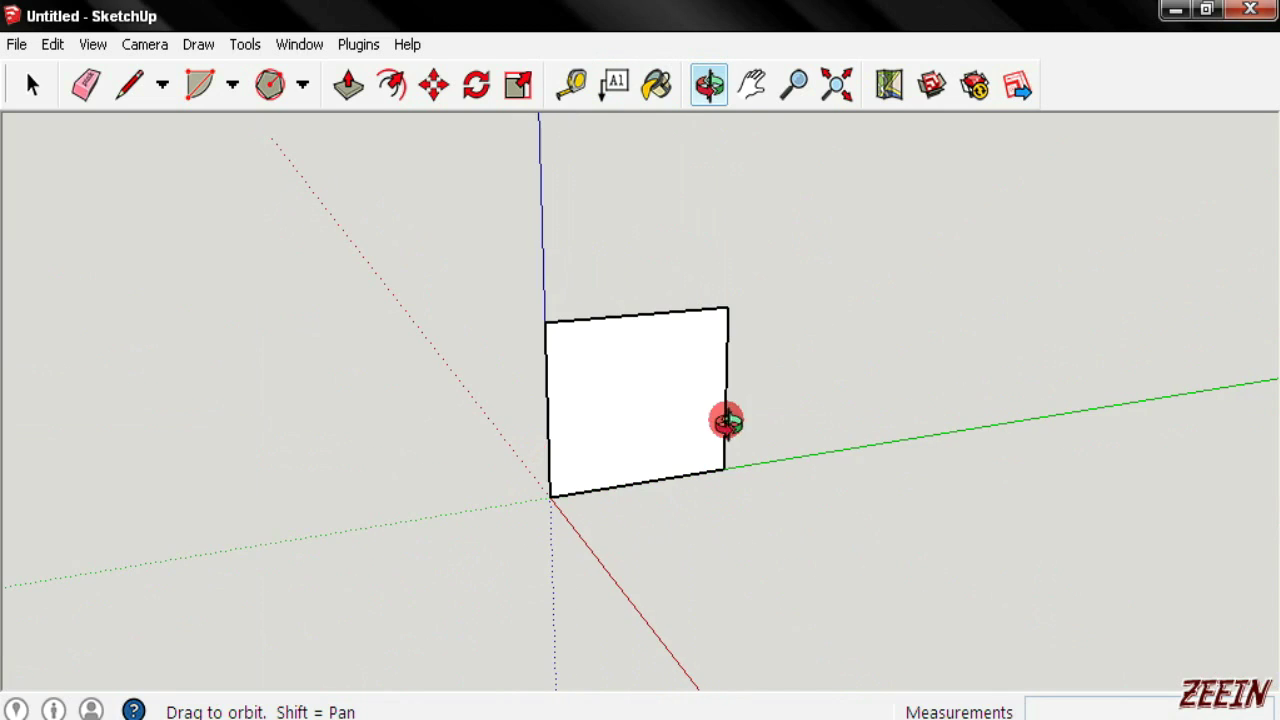
pyautogui.click(752, 87)
pyautogui.moveTo(623, 374)
pyautogui.mouseDown()
pyautogui.moveTo(974, 374)
pyautogui.moveTo(380, 374)
pyautogui.moveTo(766, 350)
pyautogui.moveTo(614, 366)
pyautogui.mouseUp()
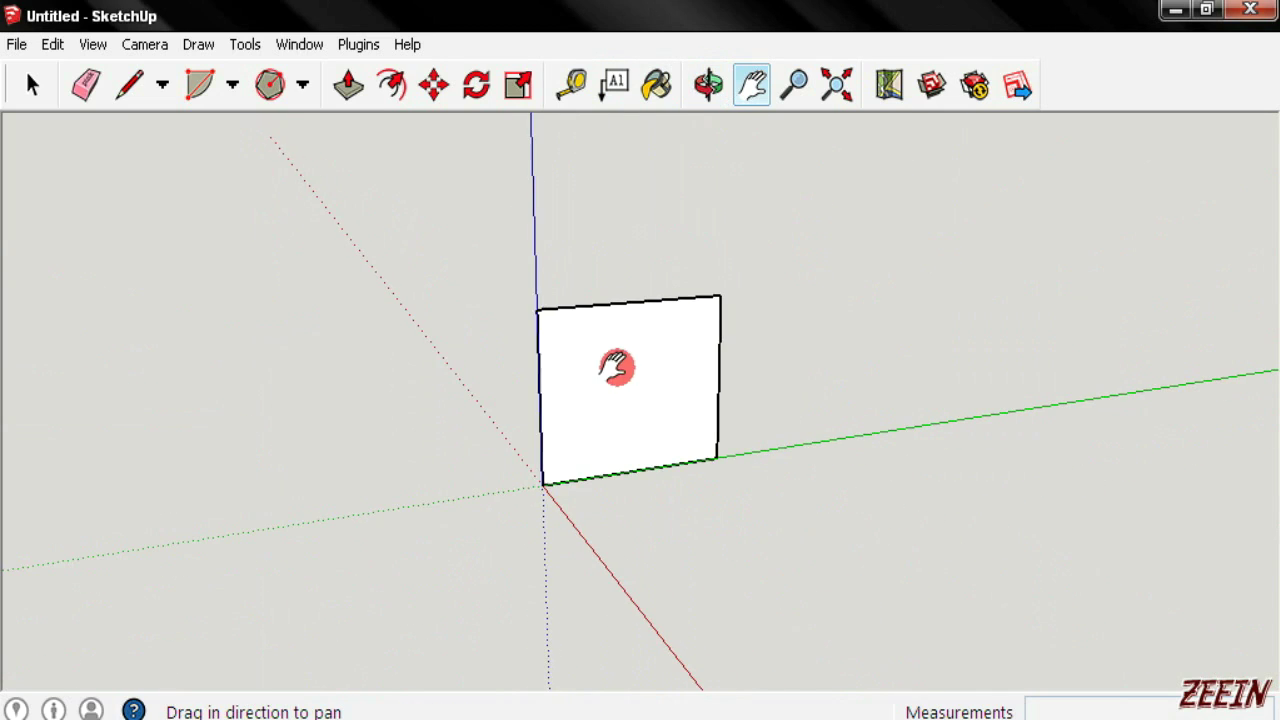
pyautogui.click(795, 85)
pyautogui.moveTo(735, 378)
pyautogui.mouseDown()
pyautogui.moveTo(731, 700)
pyautogui.moveTo(731, 183)
pyautogui.moveTo(731, 403)
pyautogui.mouseUp()
pyautogui.moveTo(807, 163)
pyautogui.mouseDown()
pyautogui.moveTo(723, 149)
pyautogui.moveTo(800, 115)
pyautogui.mouseUp()
pyautogui.click(838, 85)
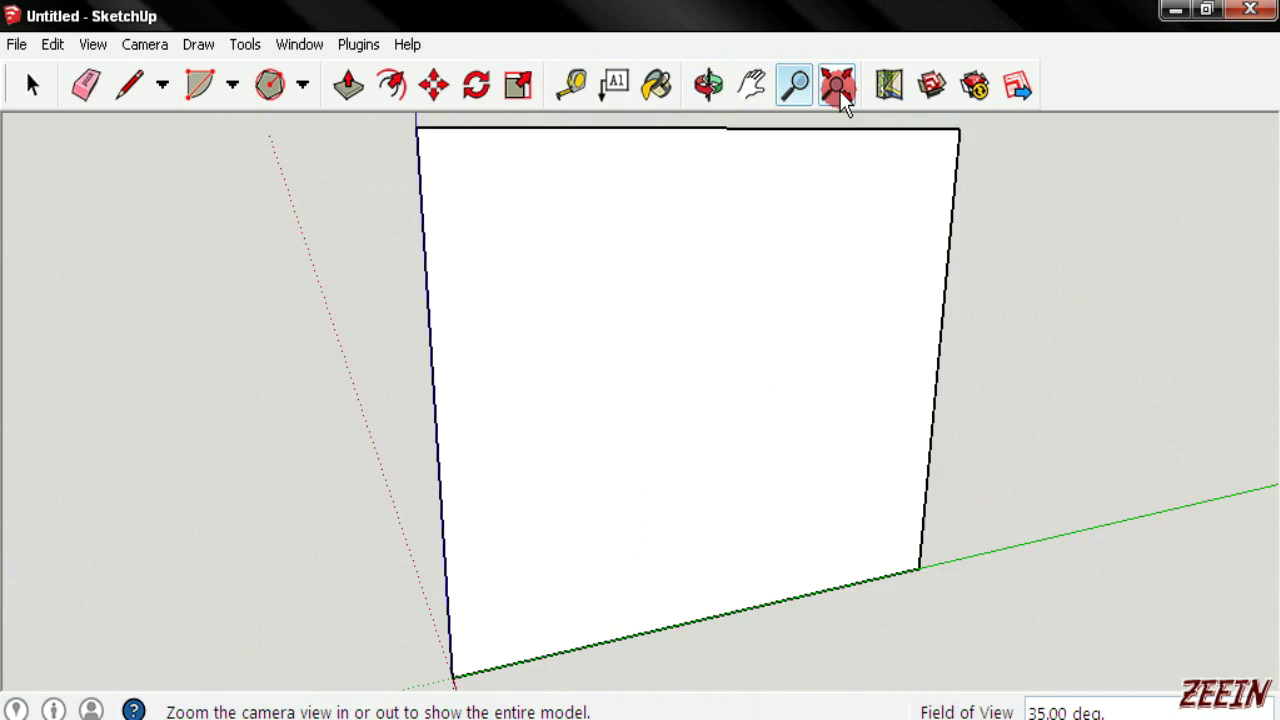
pyautogui.moveTo(777, 217)
pyautogui.mouseDown()
pyautogui.moveTo(735, 545)
pyautogui.moveTo(743, 480)
pyautogui.mouseUp()
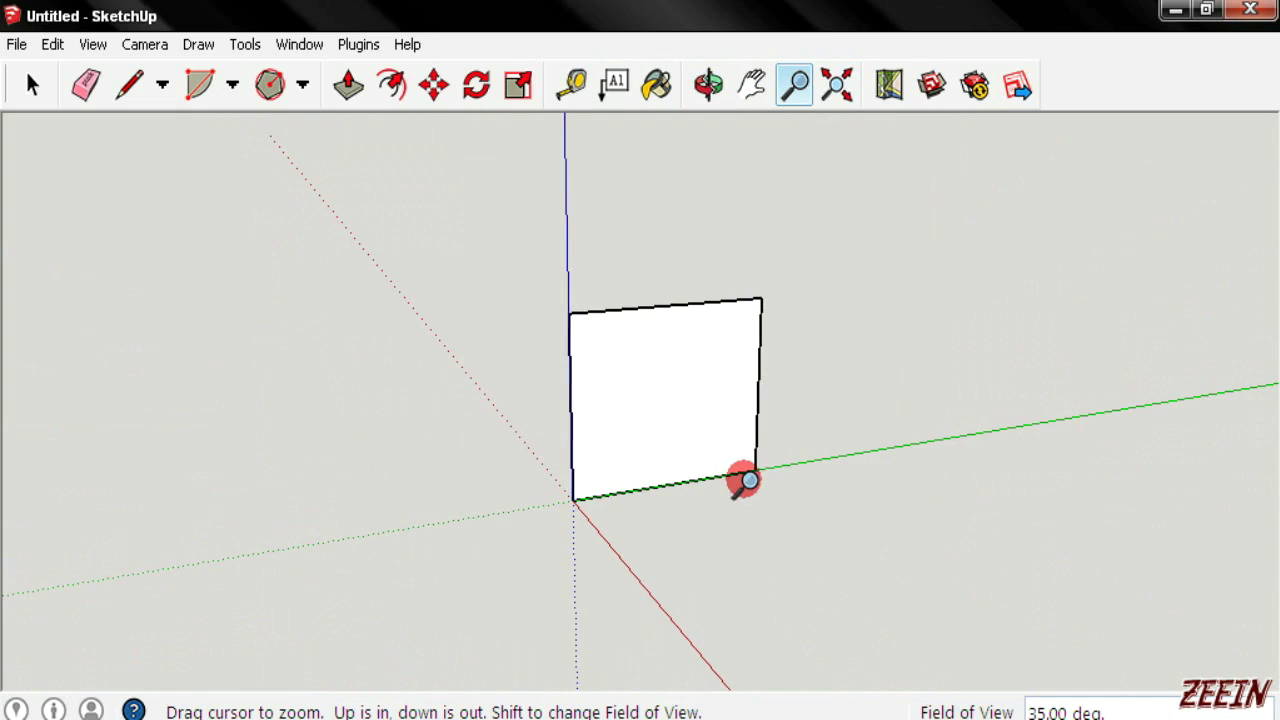
pyautogui.click(836, 84)
# Orbit until the face is edge-on, zoom in, then Zoom Extents and orbit to a frontal view
pyautogui.moveTo(686, 334); pyautogui.dragTo(874, 427, button='middle')
pyautogui.moveTo(874, 427); pyautogui.dragTo(957, 423)
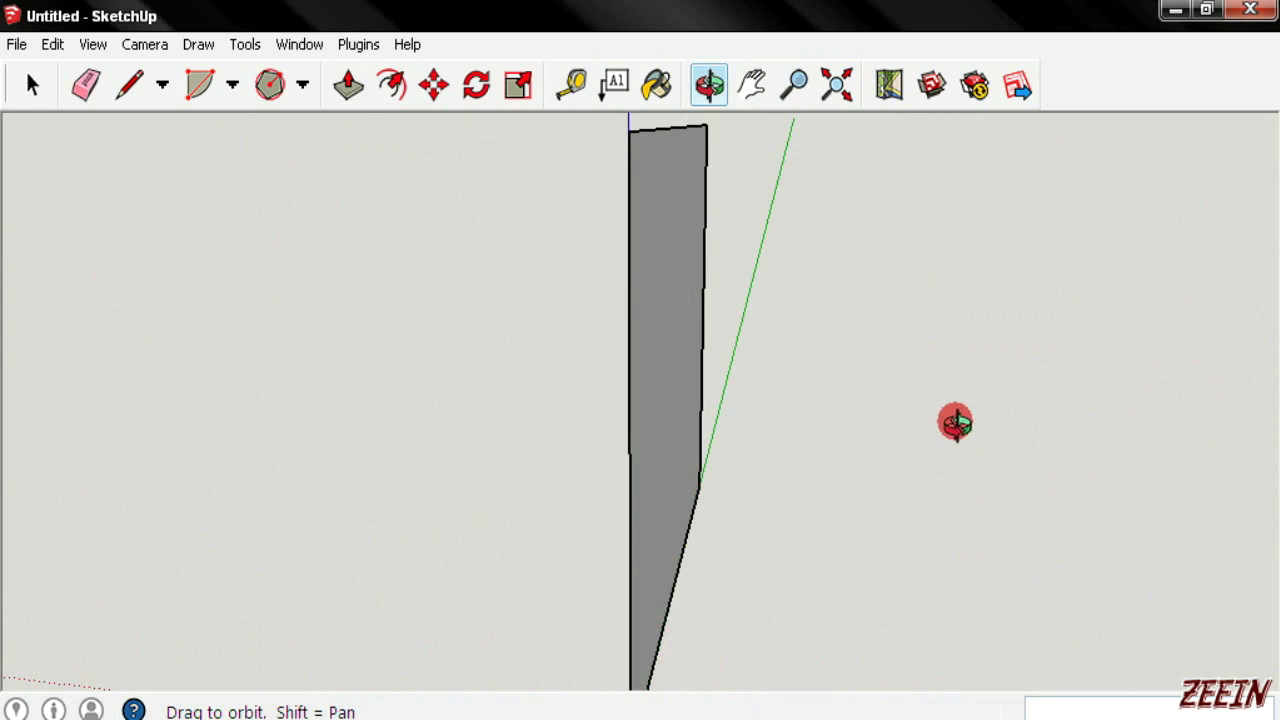
pyautogui.press('z')
pyautogui.scroll(2, 674, 400)
pyautogui.scroll(2, 631, 397)
pyautogui.scroll(4, 440, 434)
pyautogui.scroll(1, 440, 434)
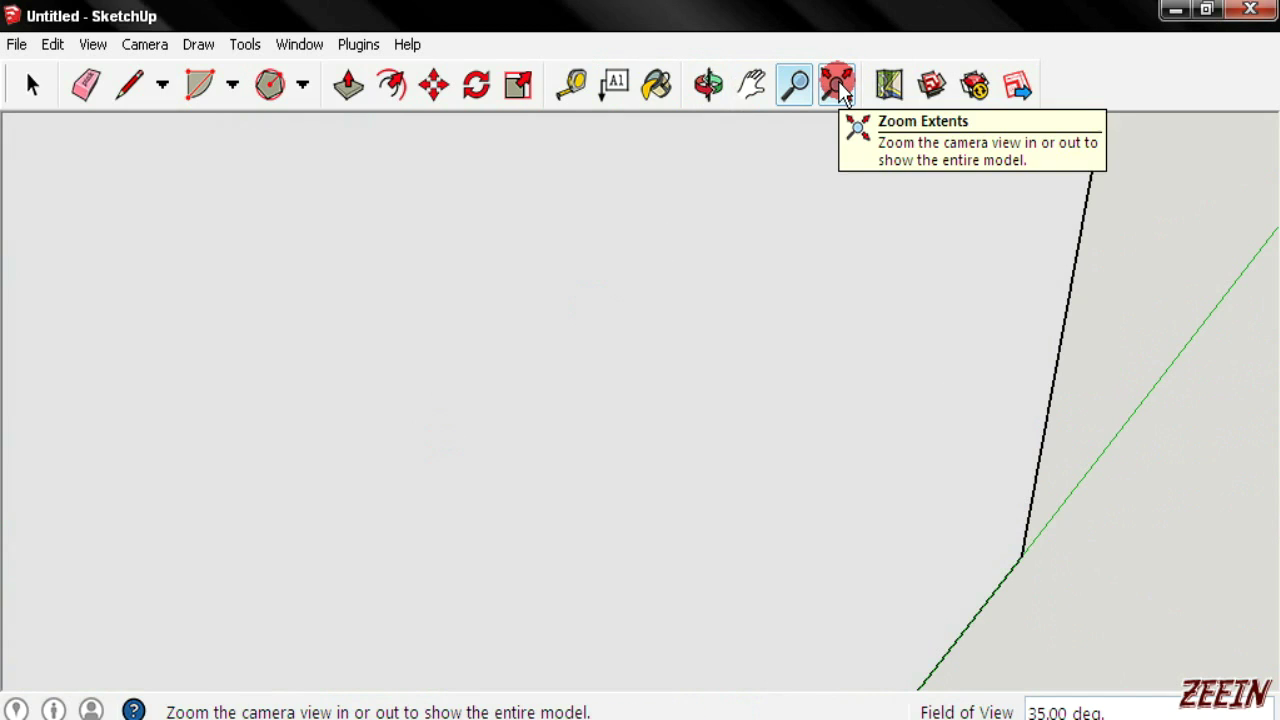
pyautogui.scroll(2, 686, 326)
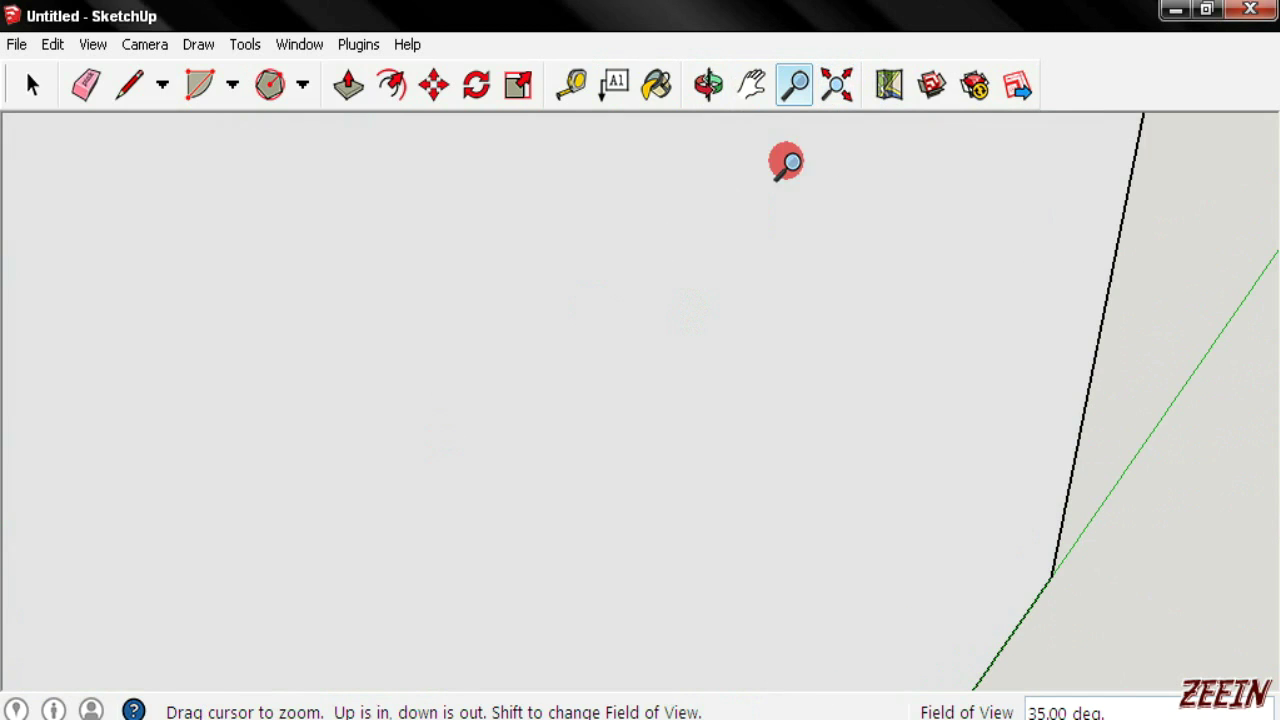
pyautogui.click(836, 85)
pyautogui.moveTo(900, 454); pyautogui.dragTo(729, 471, button='middle')
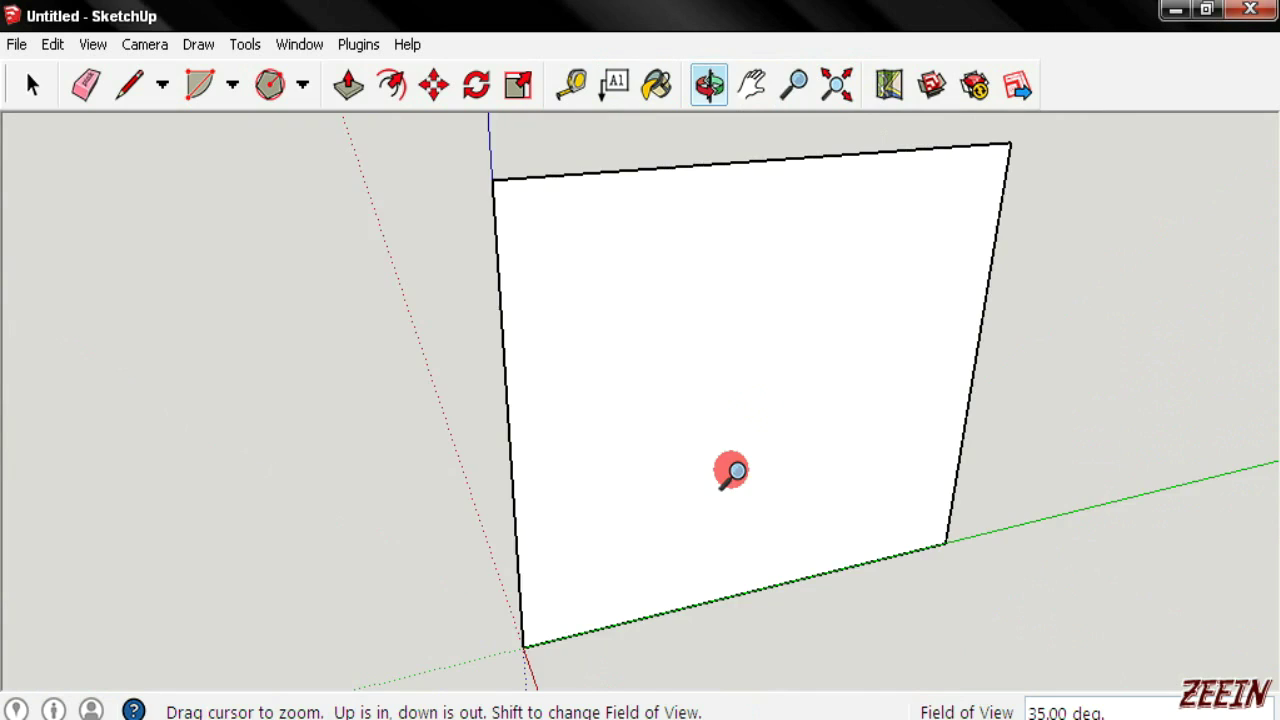
# Delete the square, leaving only the red, green and blue axes, and orbit around the origin
pyautogui.click(890, 88)
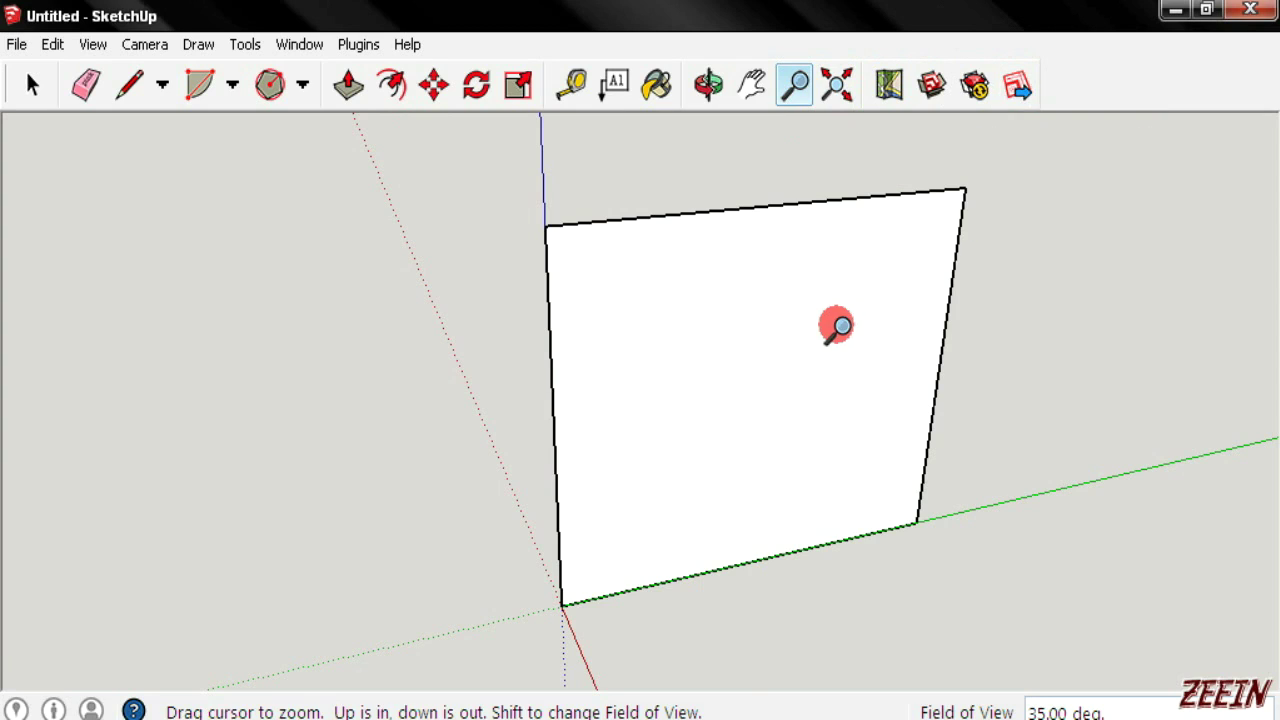
pyautogui.scroll(-2, 834, 335)
pyautogui.moveTo(834, 337)
pyautogui.mouseDown(button='middle')
pyautogui.moveTo(744, 394)
pyautogui.moveTo(708, 394)
pyautogui.mouseUp(button='middle')
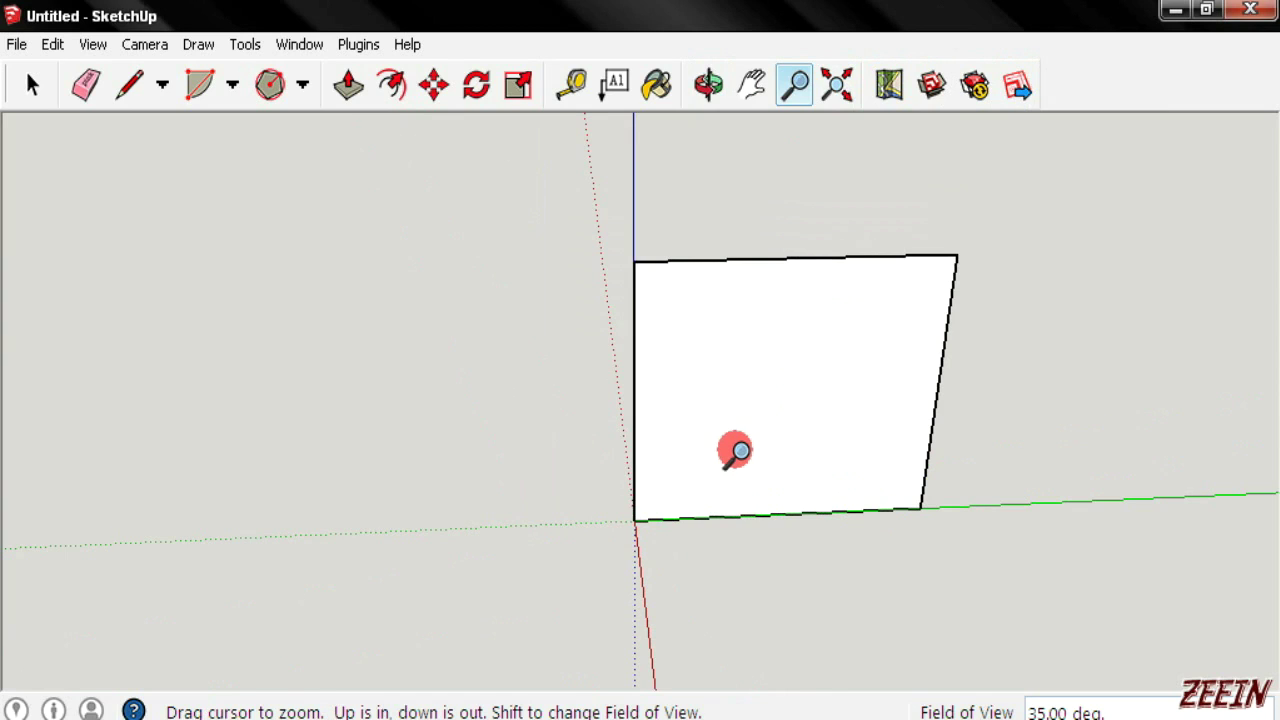
pyautogui.hotkey('ctrl', 'z')
pyautogui.moveTo(735, 455)
pyautogui.mouseDown(button='middle')
pyautogui.moveTo(811, 517)
pyautogui.moveTo(734, 523)
pyautogui.moveTo(631, 474)
pyautogui.mouseUp(button='middle')
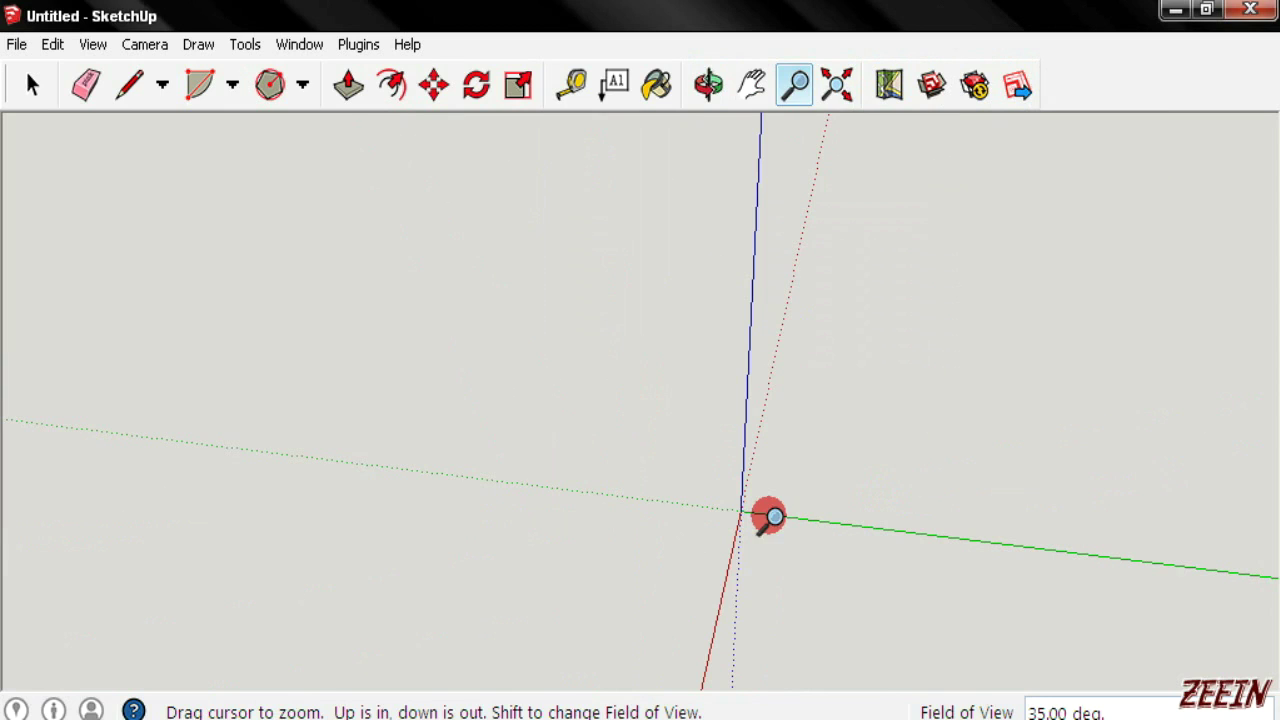
pyautogui.moveTo(928, 517)
pyautogui.mouseDown(button='middle')
pyautogui.moveTo(743, 443)
pyautogui.moveTo(851, 471)
pyautogui.moveTo(860, 546)
pyautogui.moveTo(857, 471)
pyautogui.moveTo(876, 528)
pyautogui.moveTo(866, 517)
pyautogui.moveTo(600, 529)
pyautogui.moveTo(220, 491)
pyautogui.moveTo(626, 496)
pyautogui.mouseUp(button='middle')
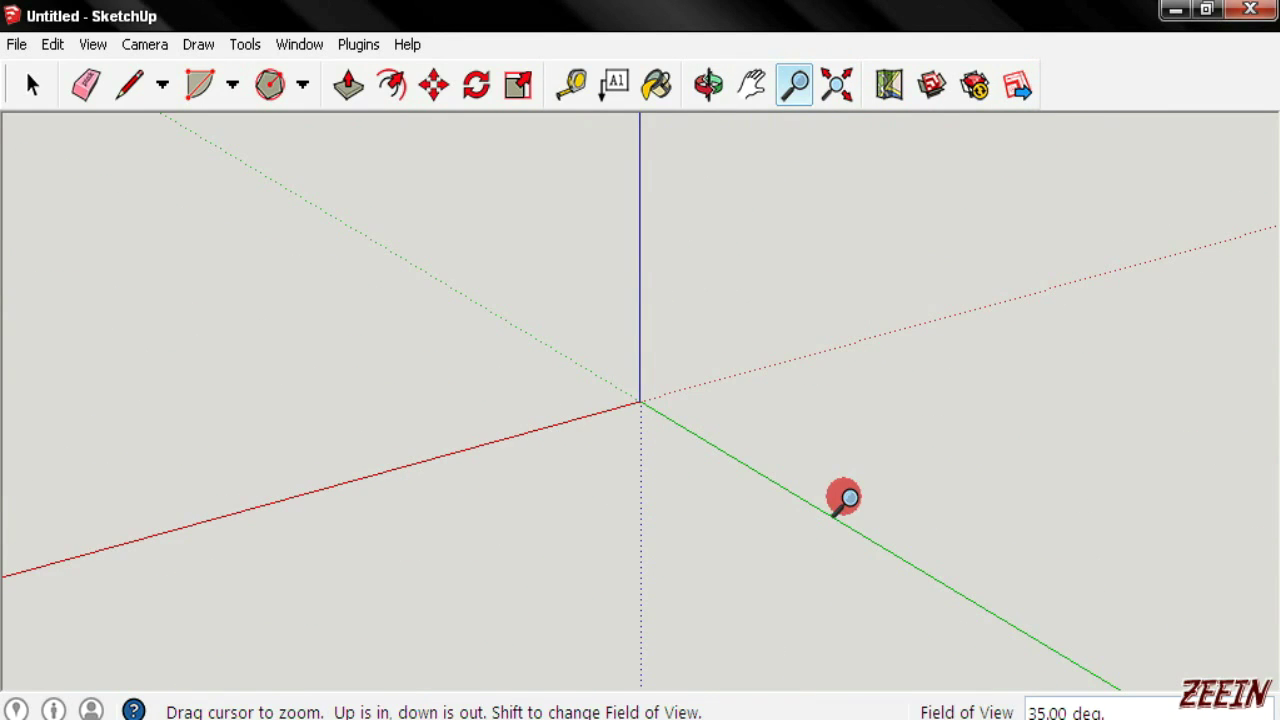
pyautogui.press('l')
pyautogui.press('space')
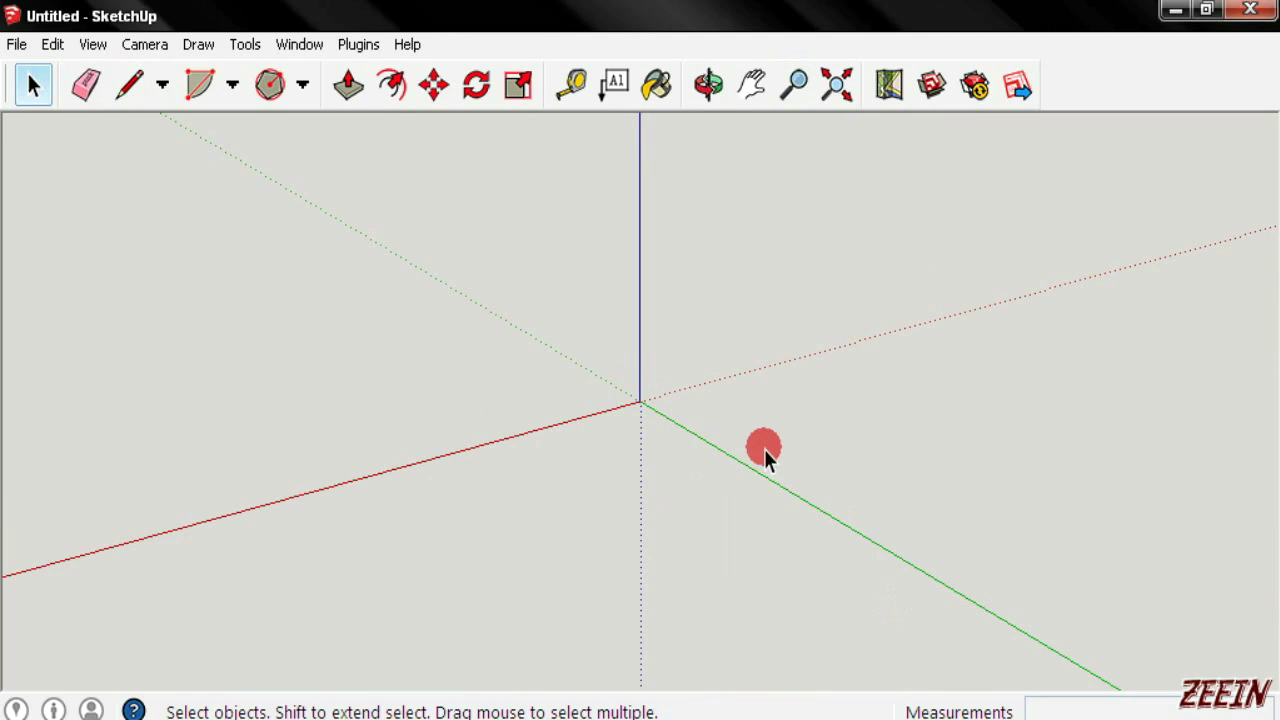
pyautogui.moveTo(764, 445); pyautogui.dragTo(963, 605)
pyautogui.moveTo(821, 461); pyautogui.dragTo(846, 545)
pyautogui.press('l')
pyautogui.moveTo(474, 414)
pyautogui.mouseDown(button='middle')
pyautogui.moveTo(631, 449)
pyautogui.moveTo(654, 420)
pyautogui.moveTo(623, 391)
pyautogui.mouseUp(button='middle')
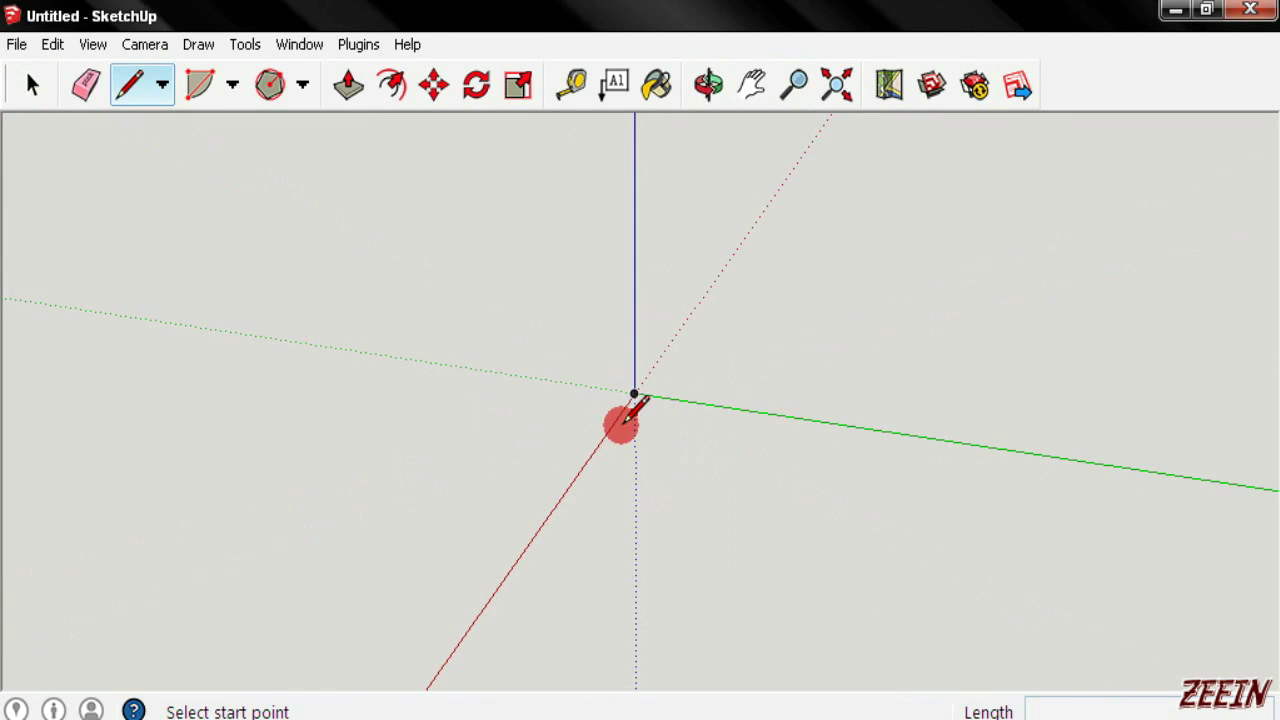
pyautogui.click(632, 392)
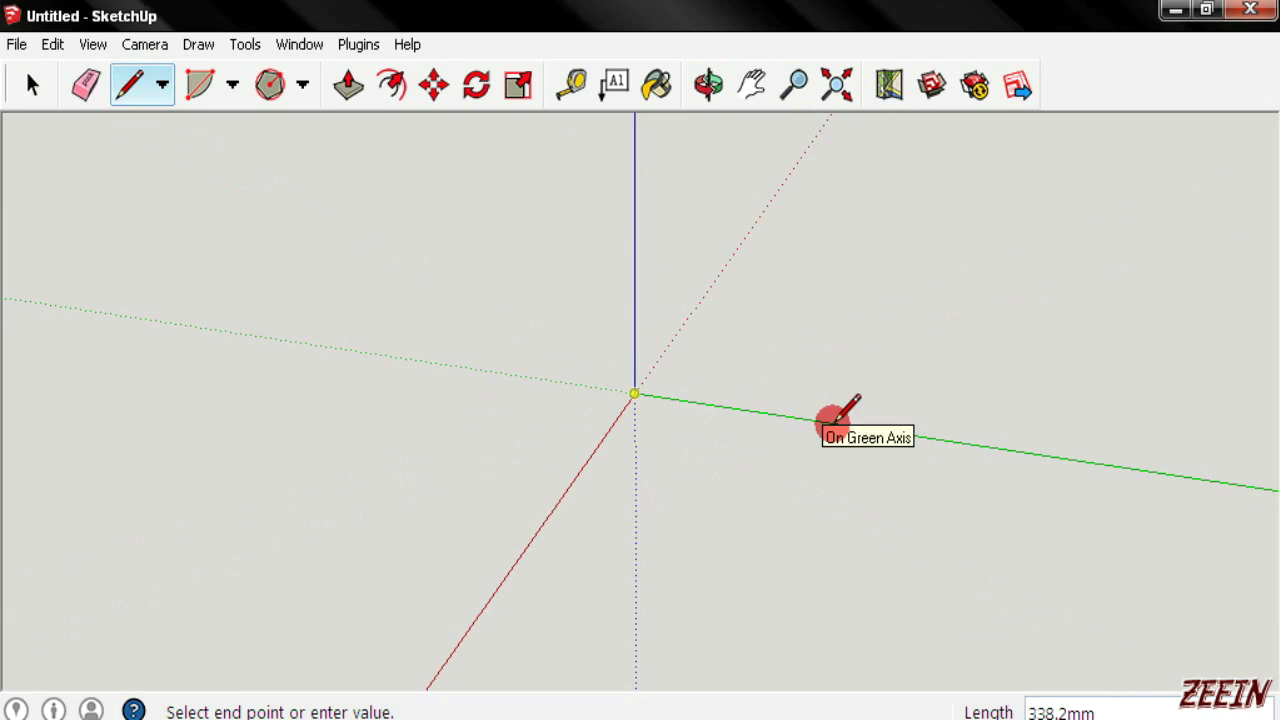
pyautogui.moveTo(623, 449)
pyautogui.mouseDown(button='middle')
pyautogui.moveTo(650, 318)
pyautogui.moveTo(643, 338)
pyautogui.mouseUp(button='middle')
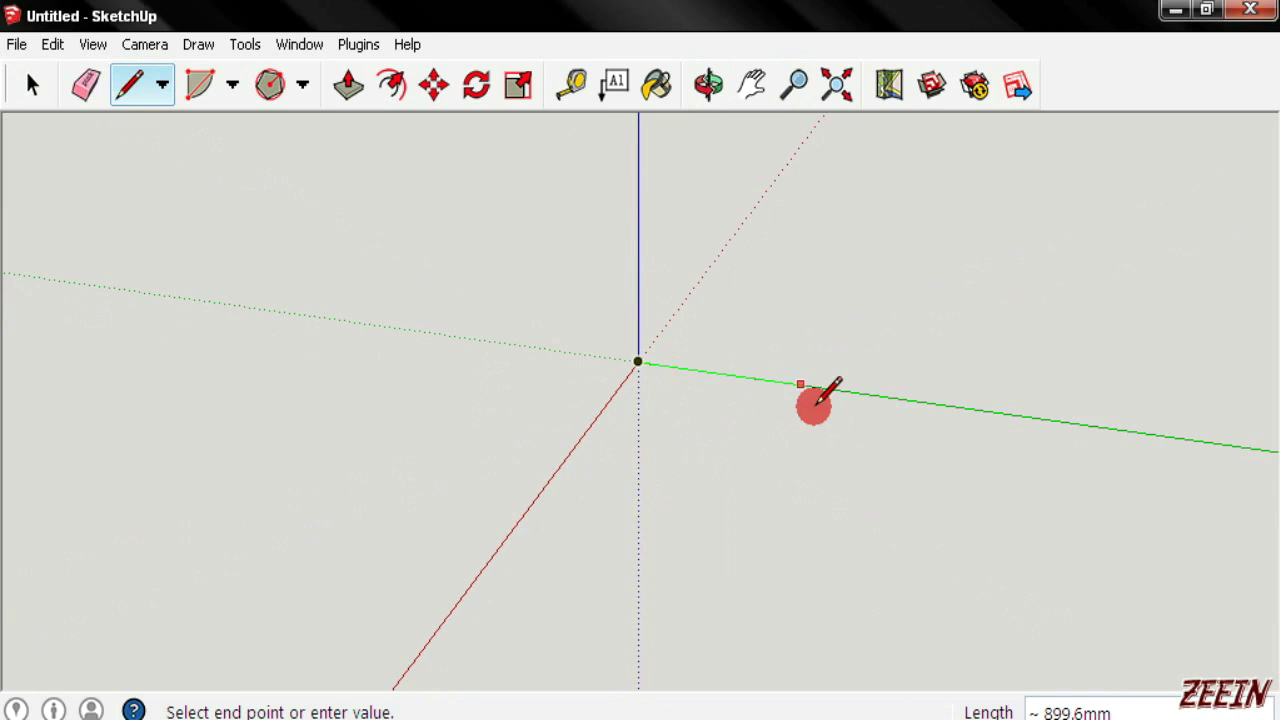
pyautogui.click(977, 543)
pyautogui.hotkey('ctrl', 'z')
pyautogui.press('space')
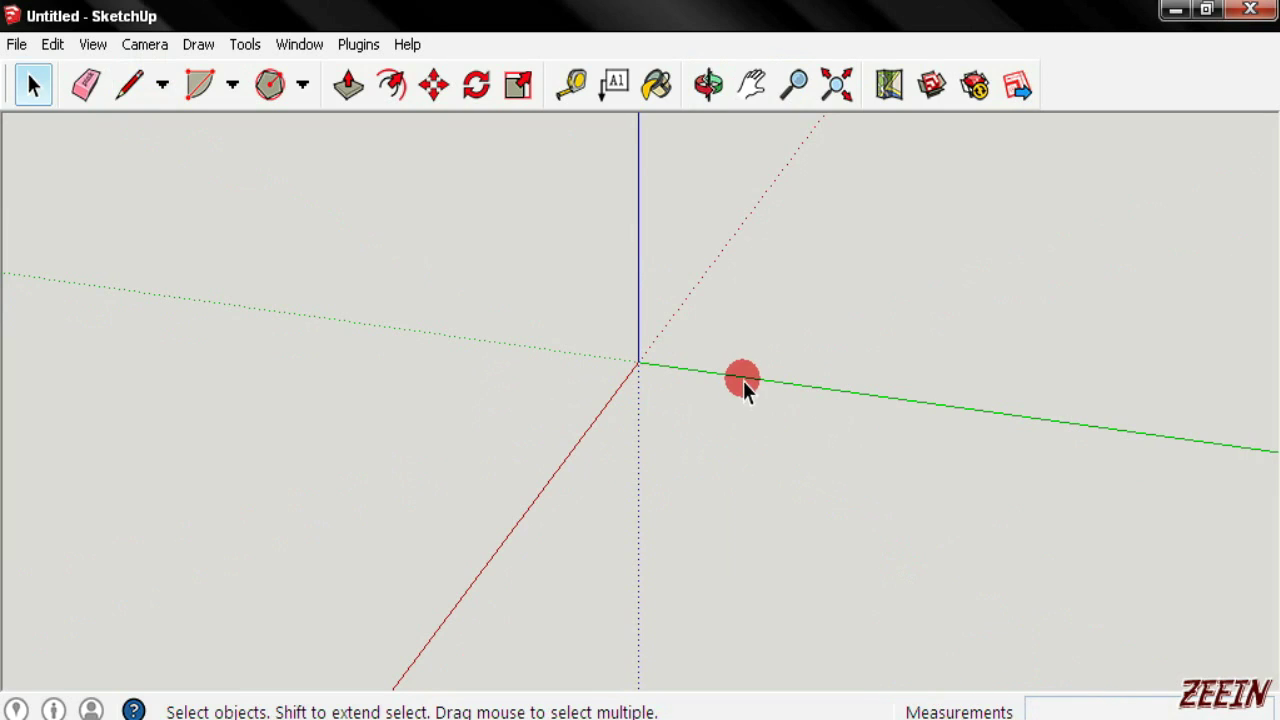
pyautogui.press('l')
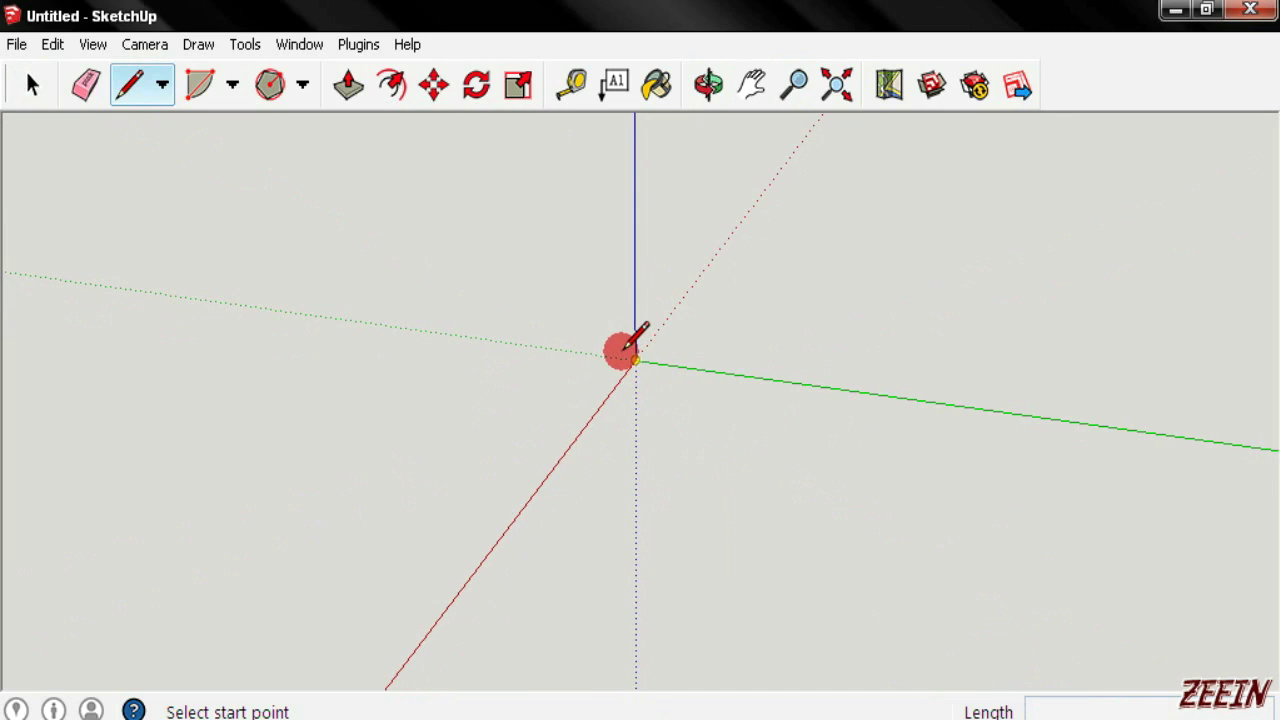